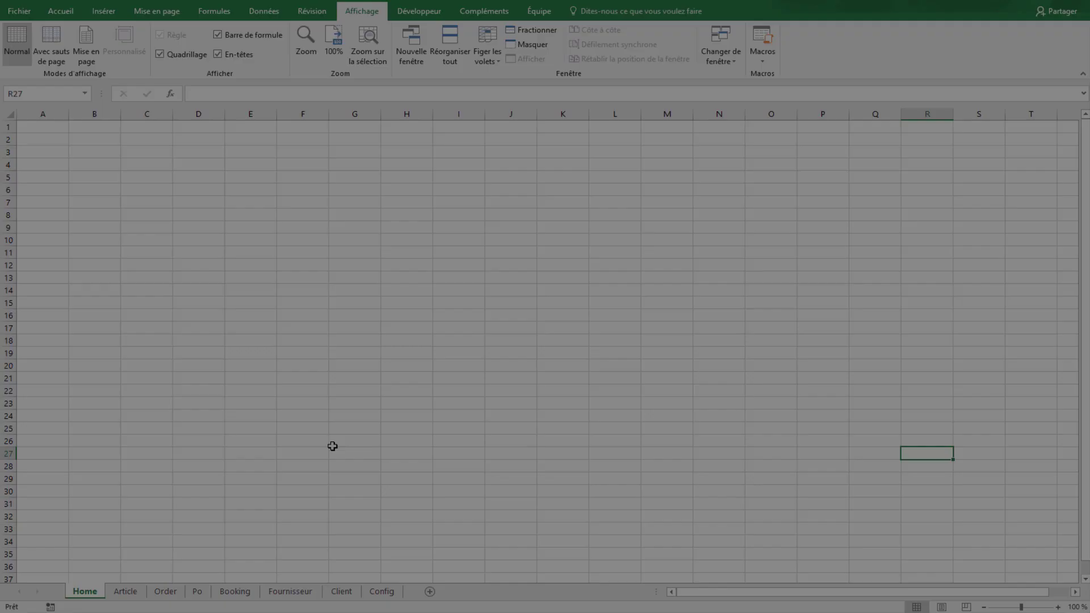
- On the Config sheet, enter the title 'Tableau de bord' in B45
left_click(267, 452)
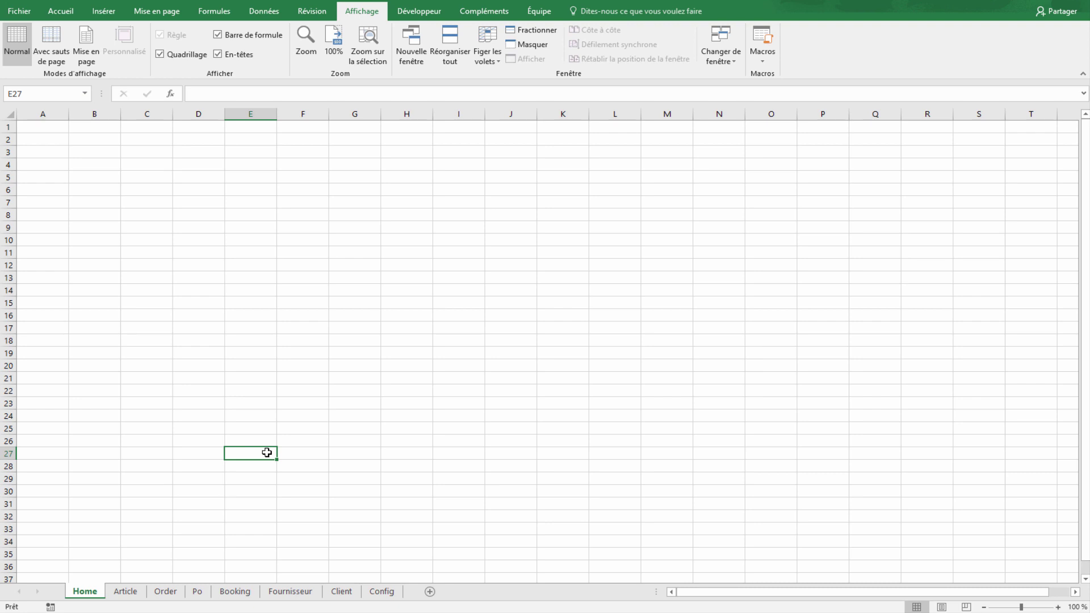
left_click(389, 597)
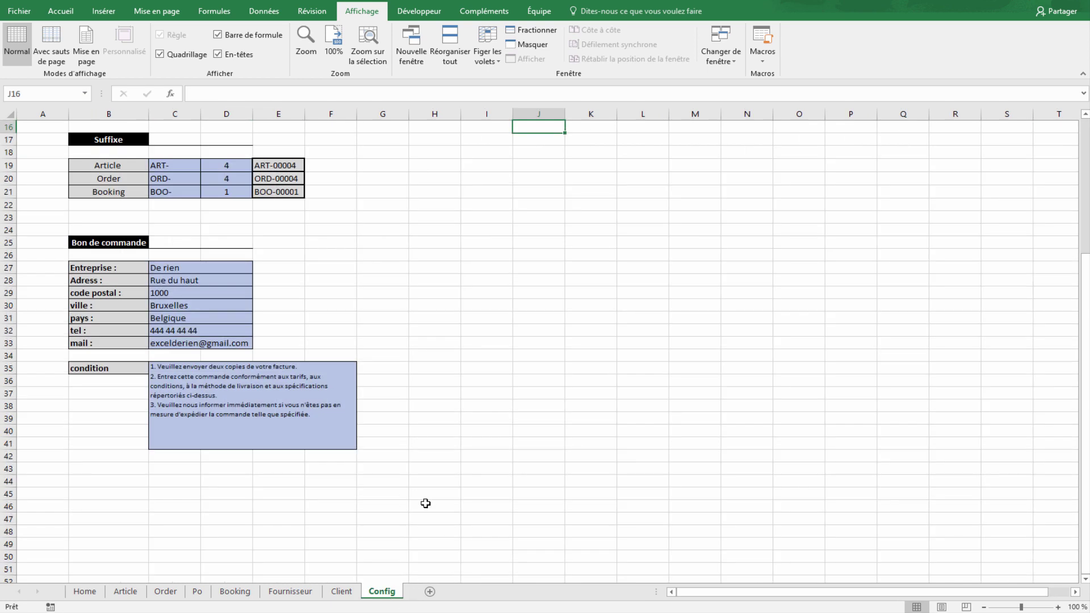
left_click(464, 541)
left_click(87, 477)
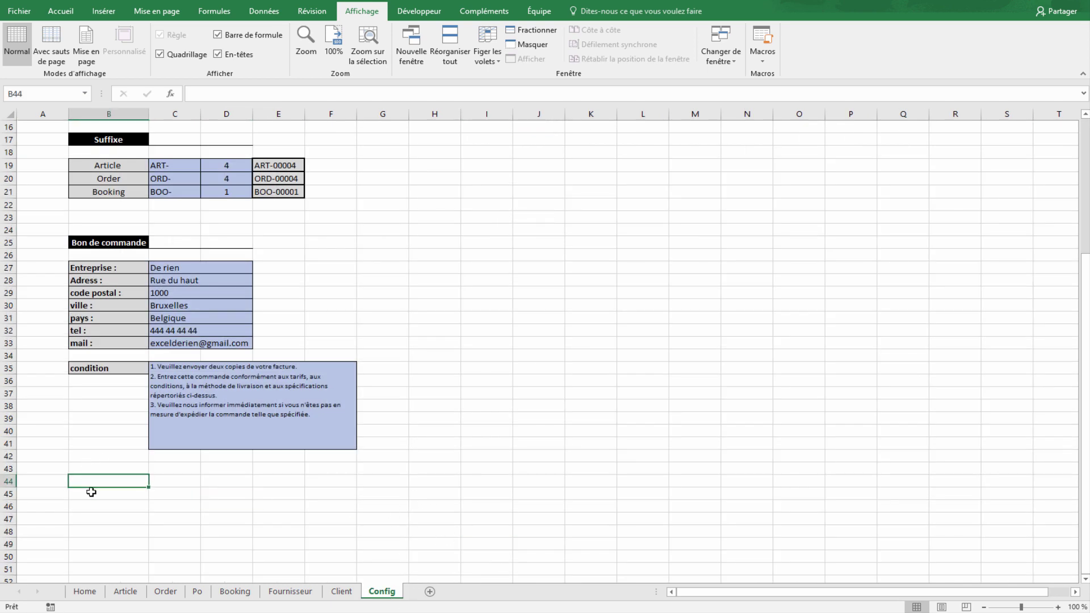
left_click(92, 493)
type("T")
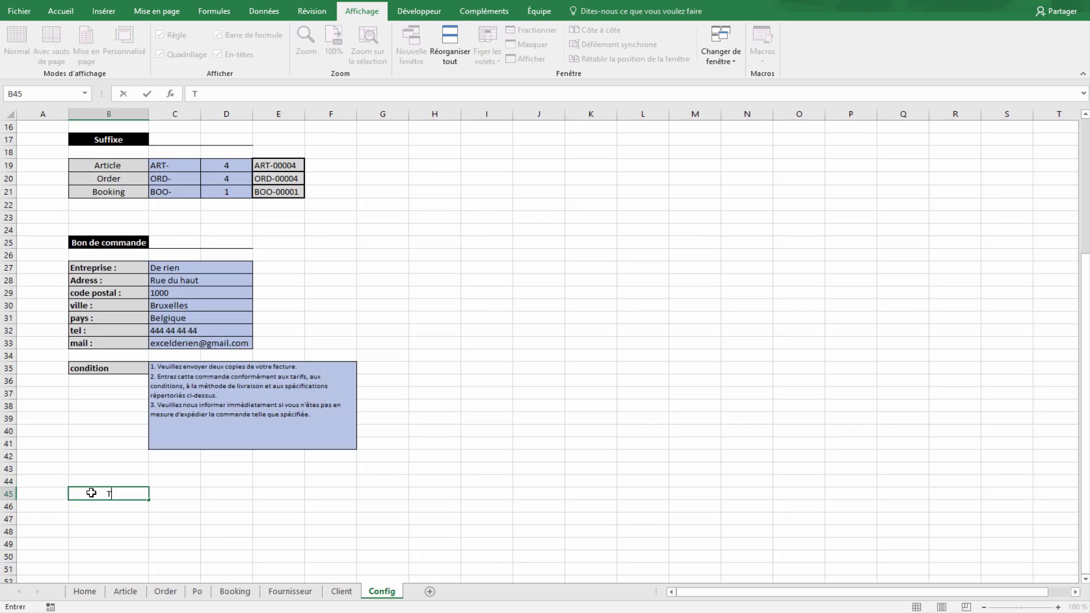
type("ablea")
type("u de b")
type("ord")
key("ctrl+Return")
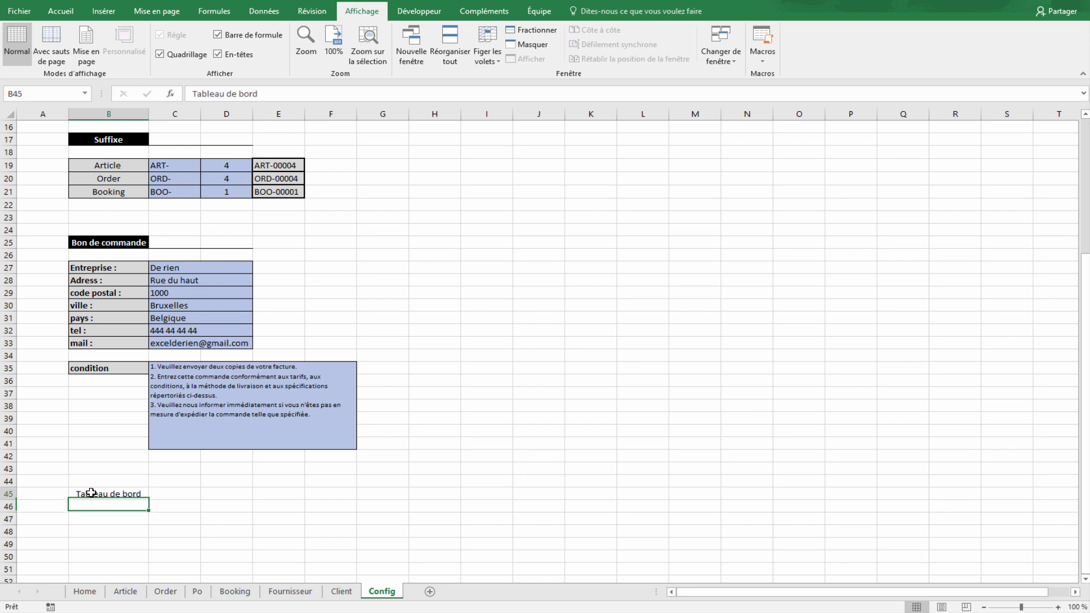
- Copy the black title band format from B25:D25 onto B45:D45 with Format Painter
left_click_drag(108, 243, 214, 243)
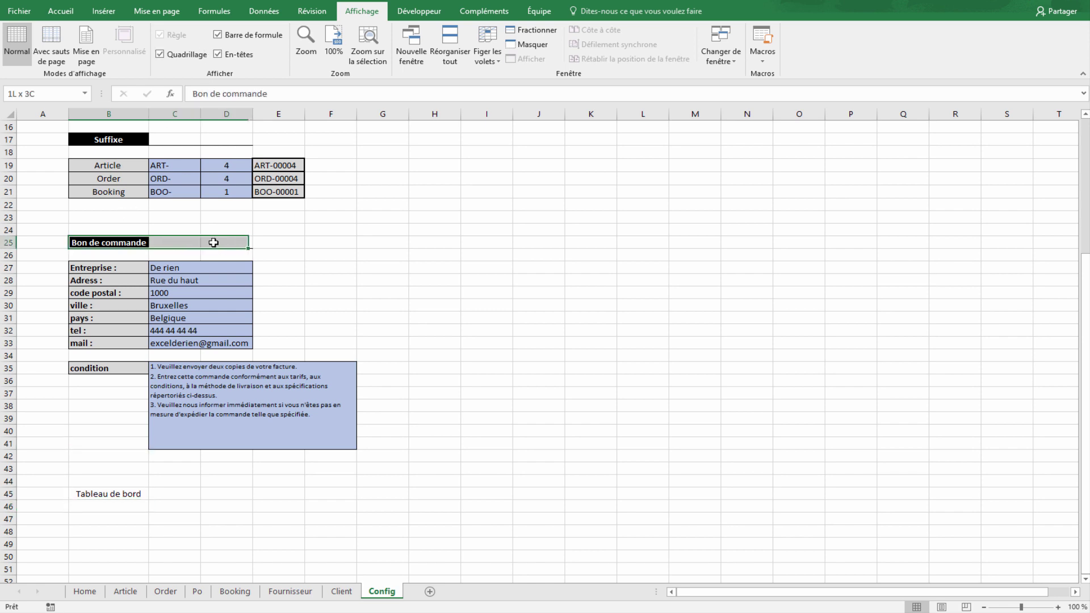
left_click(64, 11)
left_click(88, 58)
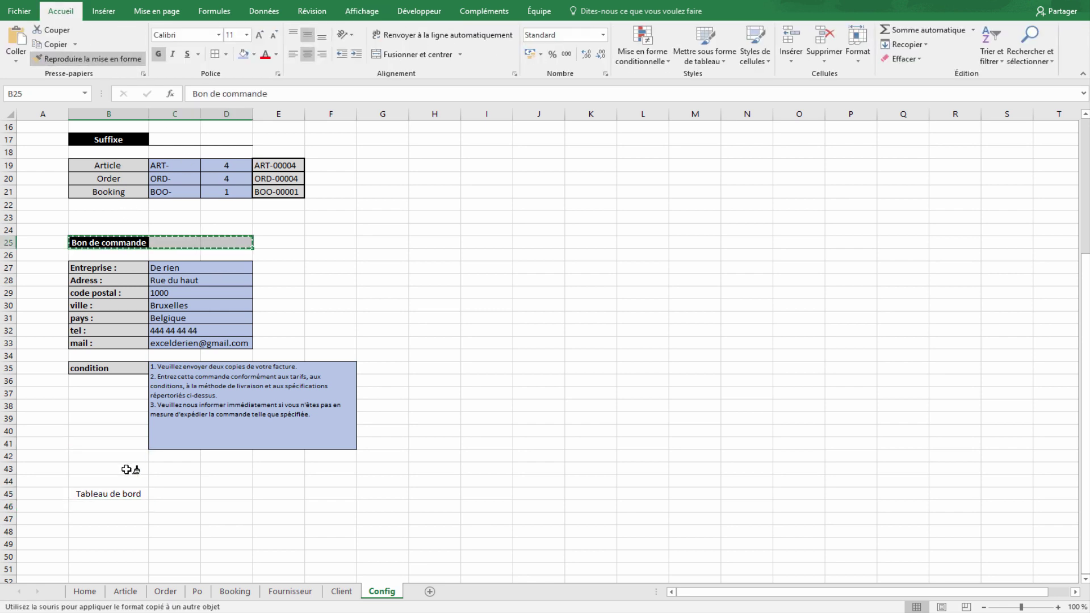
left_click_drag(122, 492, 221, 501)
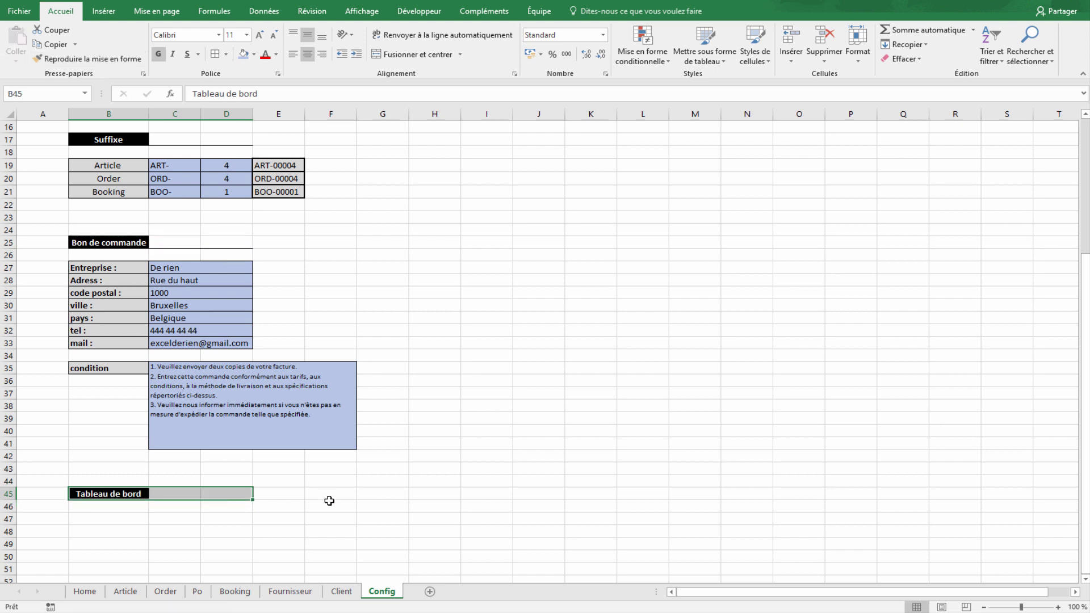
left_click(298, 506)
- Fill B47:B52 with the series Widget 1 to Widget 6
scroll(253, 428, "down", 1)
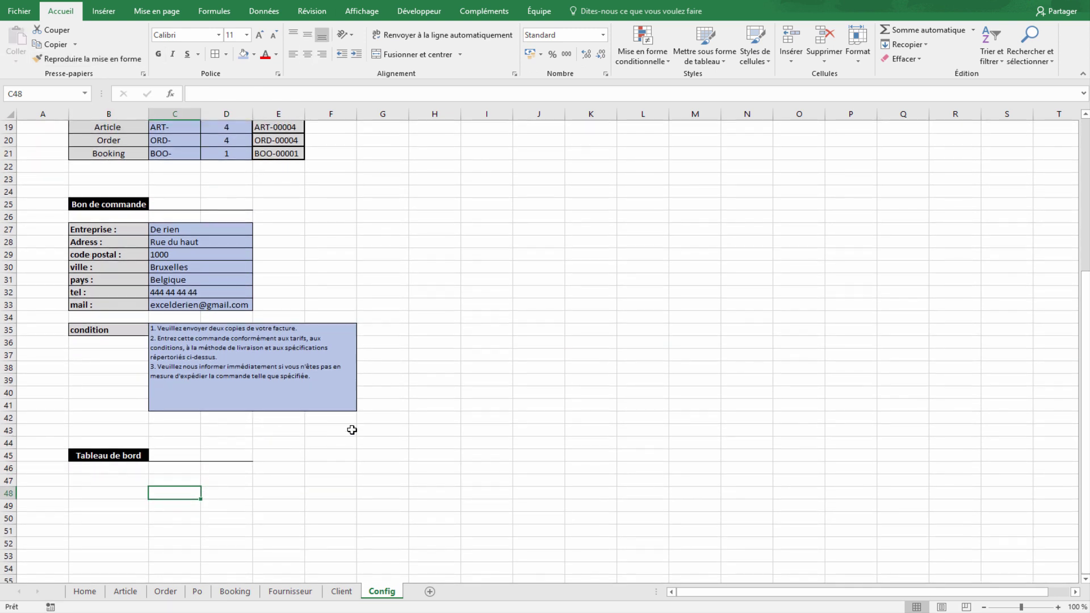
left_click(107, 481)
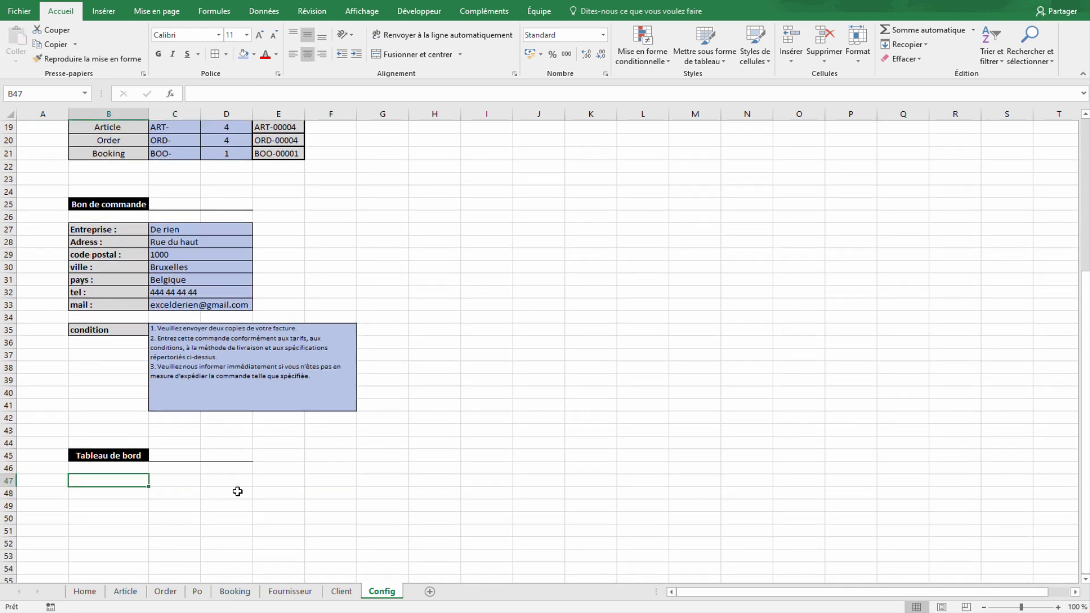
type("W")
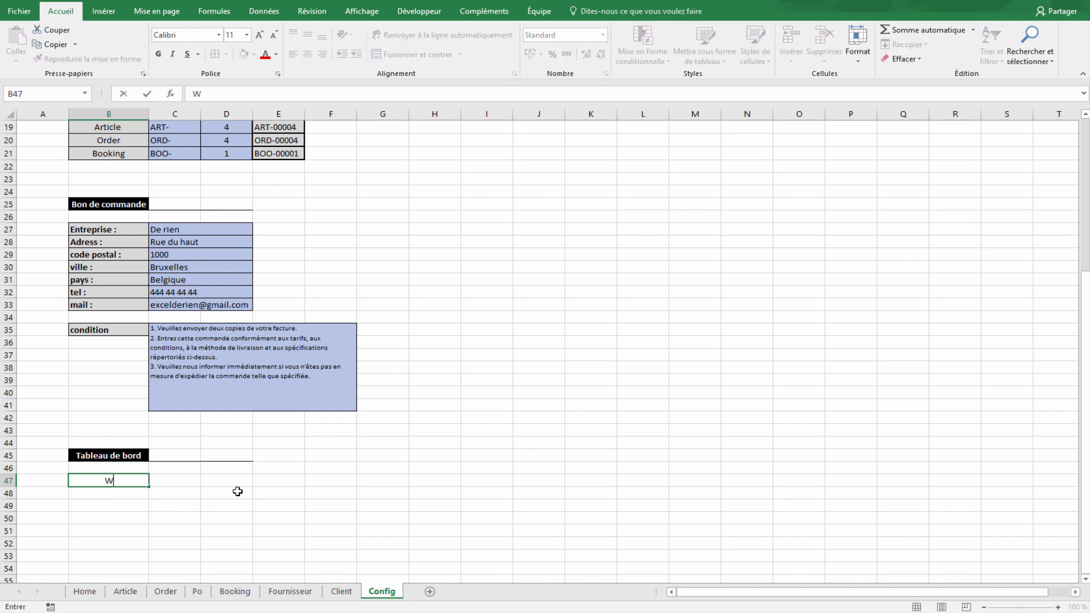
type("idget")
type(" 1")
key("Return")
left_click(139, 483)
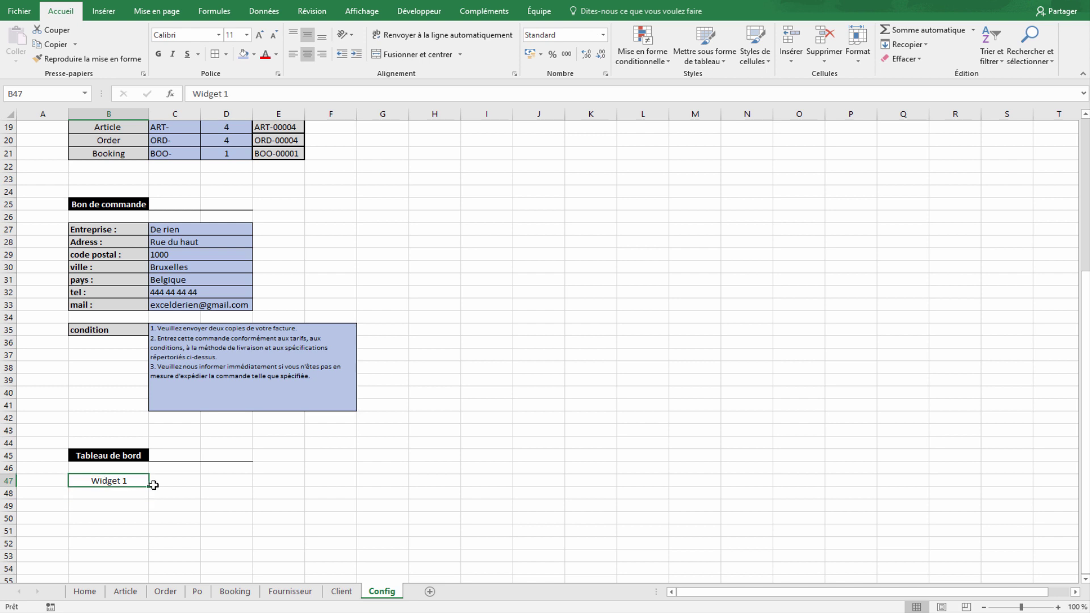
left_click_drag(149, 486, 151, 548)
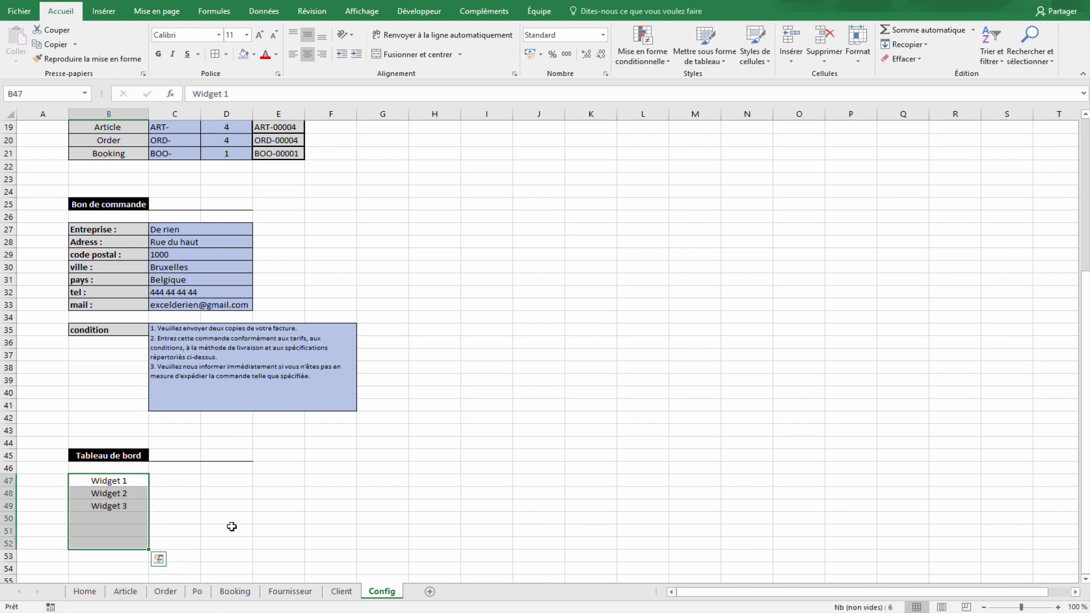
left_click(278, 519)
- Label C47 'Valeur du stock' and C48 'Article en commande'
scroll(349, 500, "down", 1)
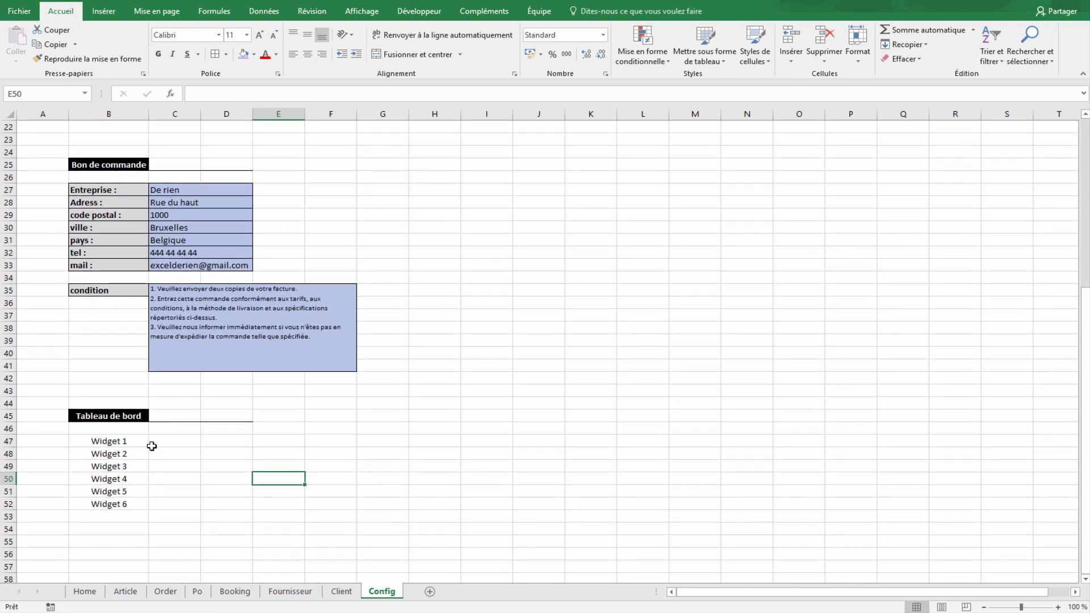
left_click(153, 450)
left_click(190, 440)
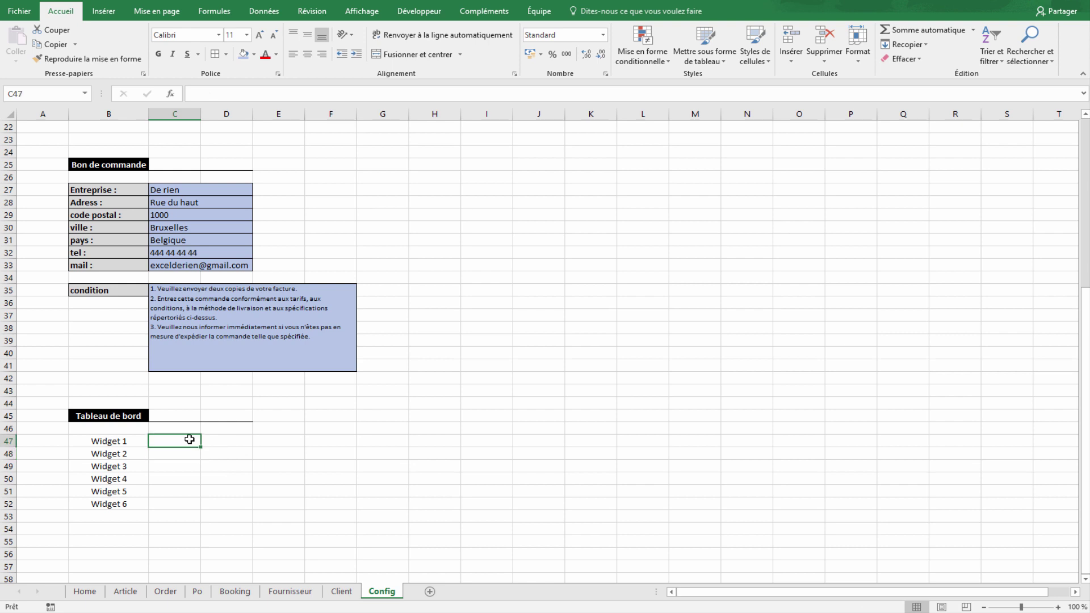
type("o")
key("BackSpace")
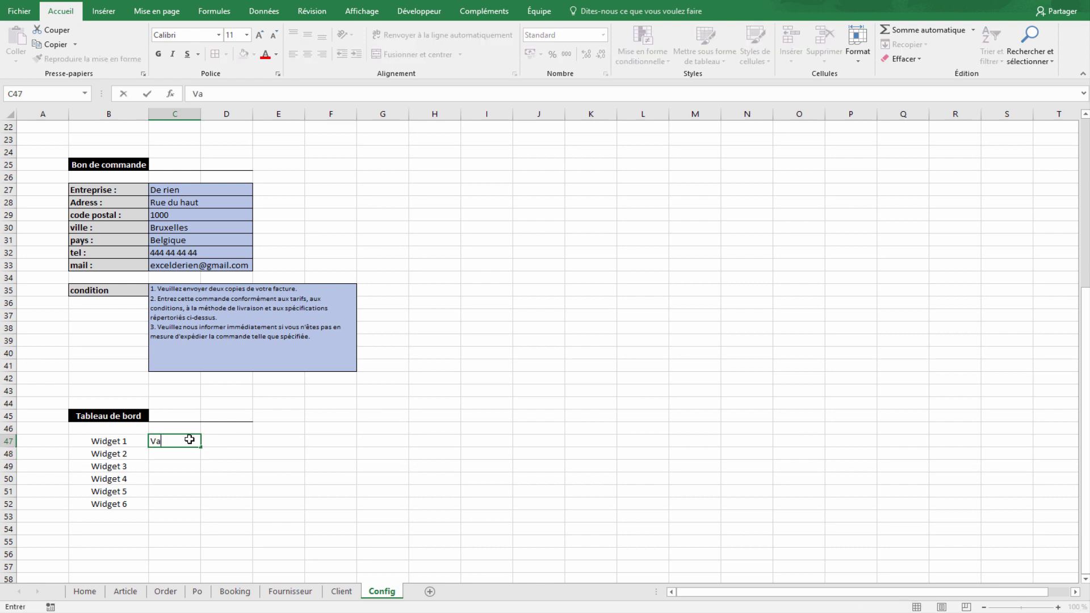
type("leur du s")
type("tock")
key("Return")
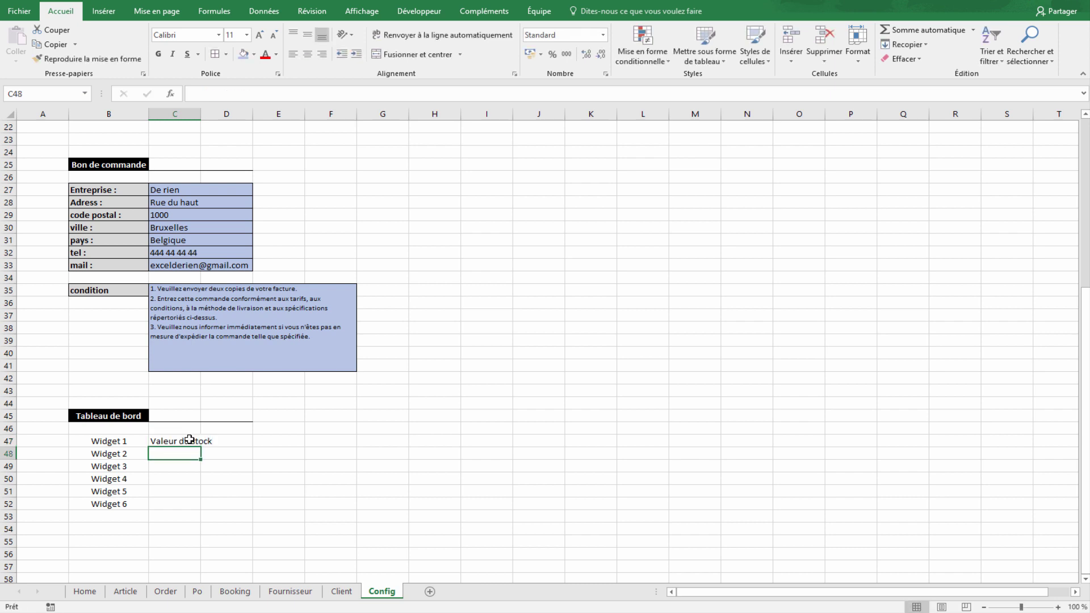
type("art")
key("BackSpace")
key("BackSpace")
key("BackSpace")
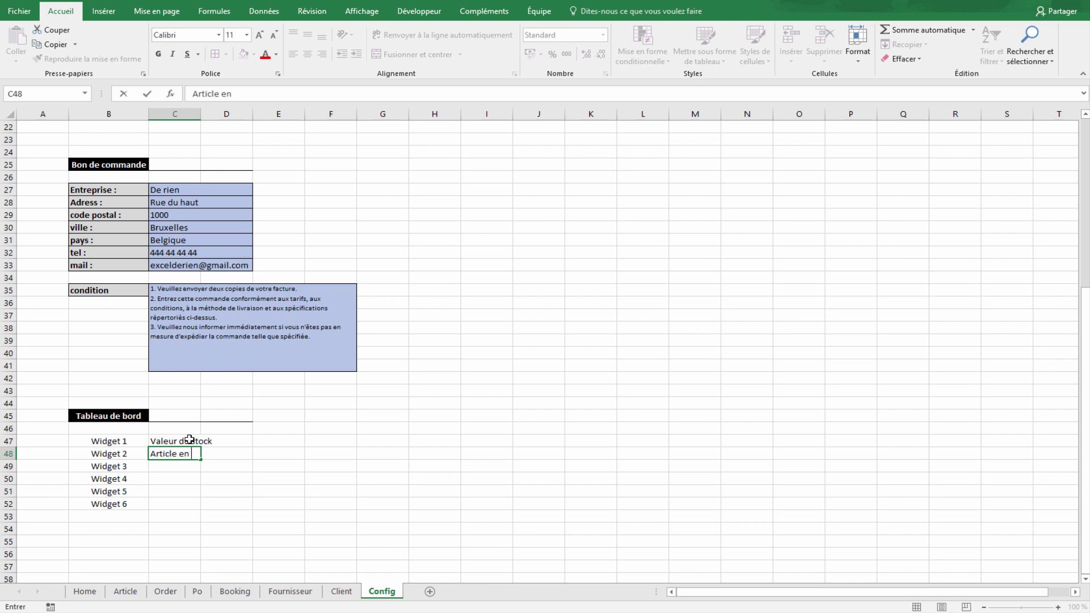
type("commande")
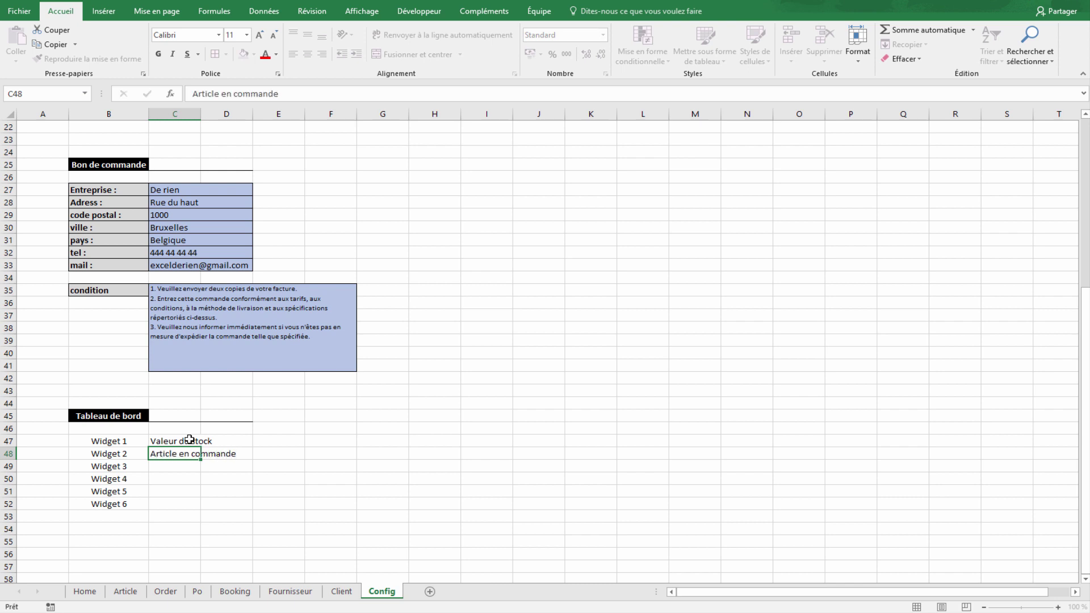
key("Return")
- Add 'Article Critique', 'Nomber d'article en stock', 'Volume du stock' and 'Top 3 Articles Vendue' in C49:C52
type("Article ")
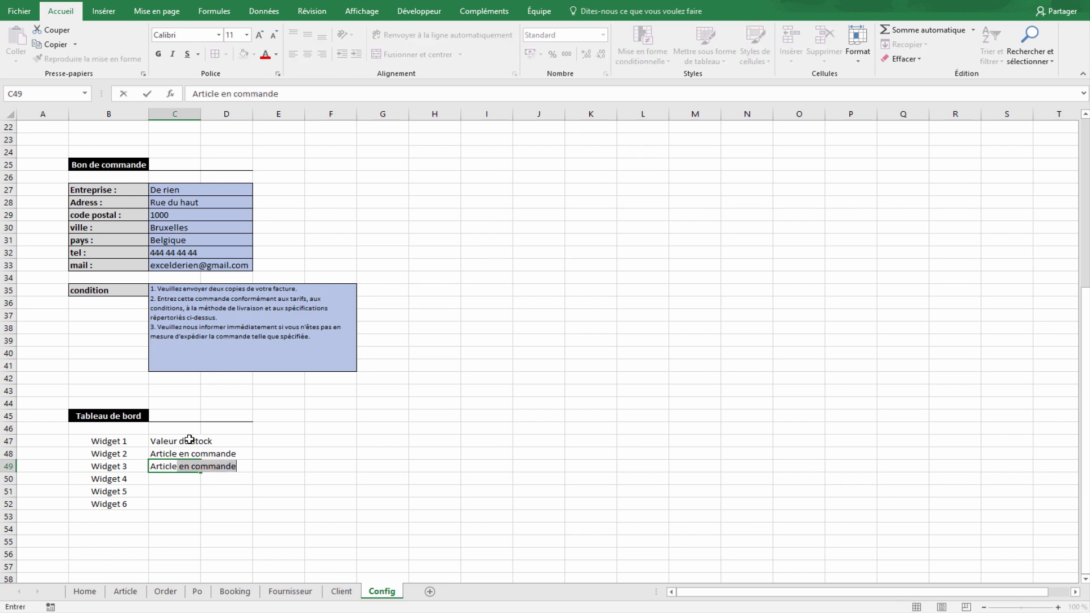
type("Critique")
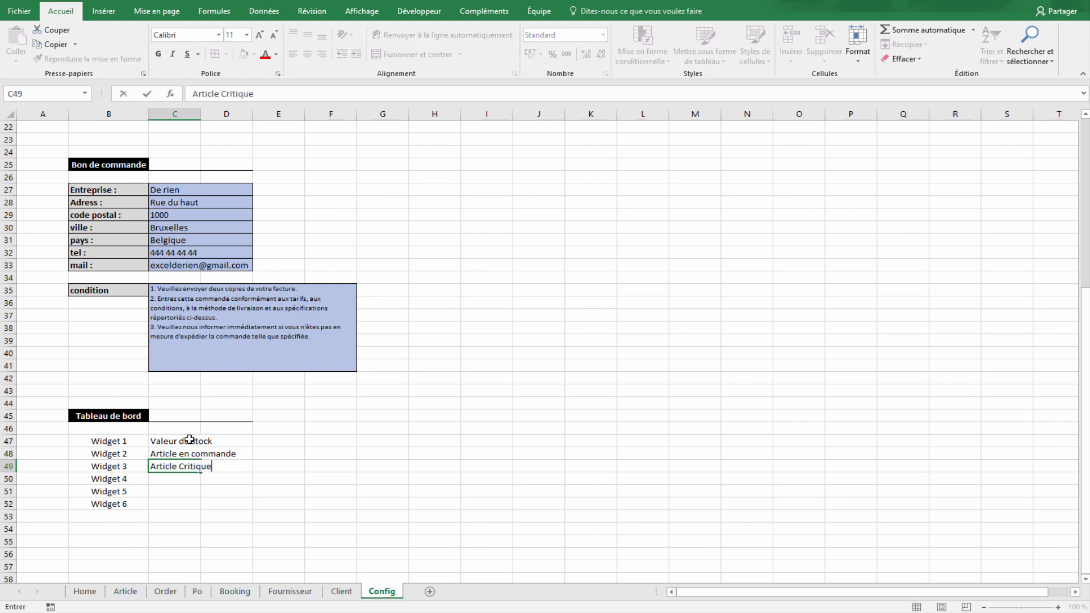
key("Return")
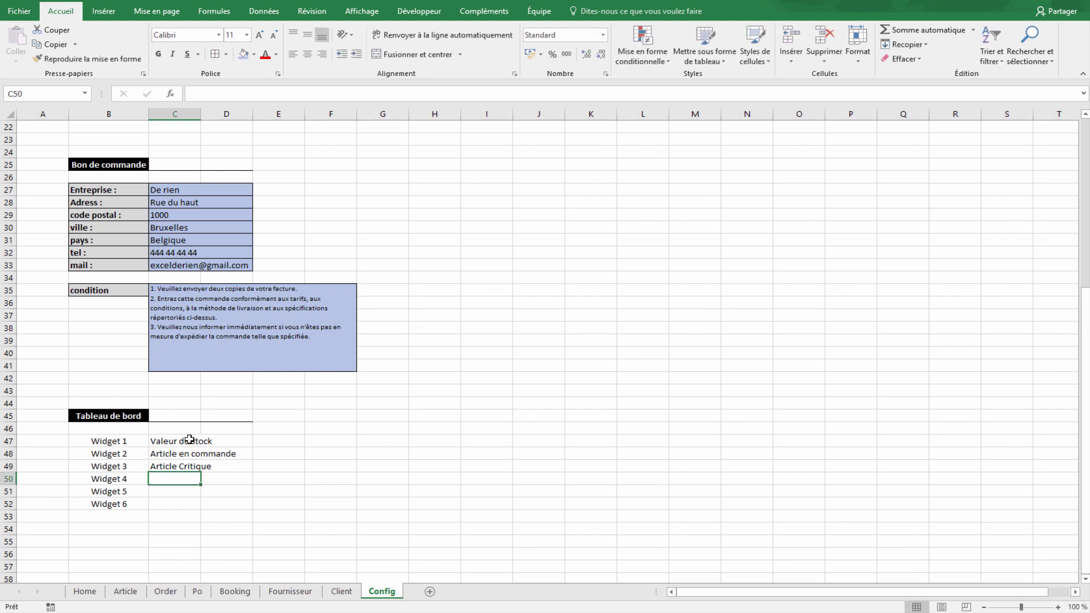
type("Nomber d'article e")
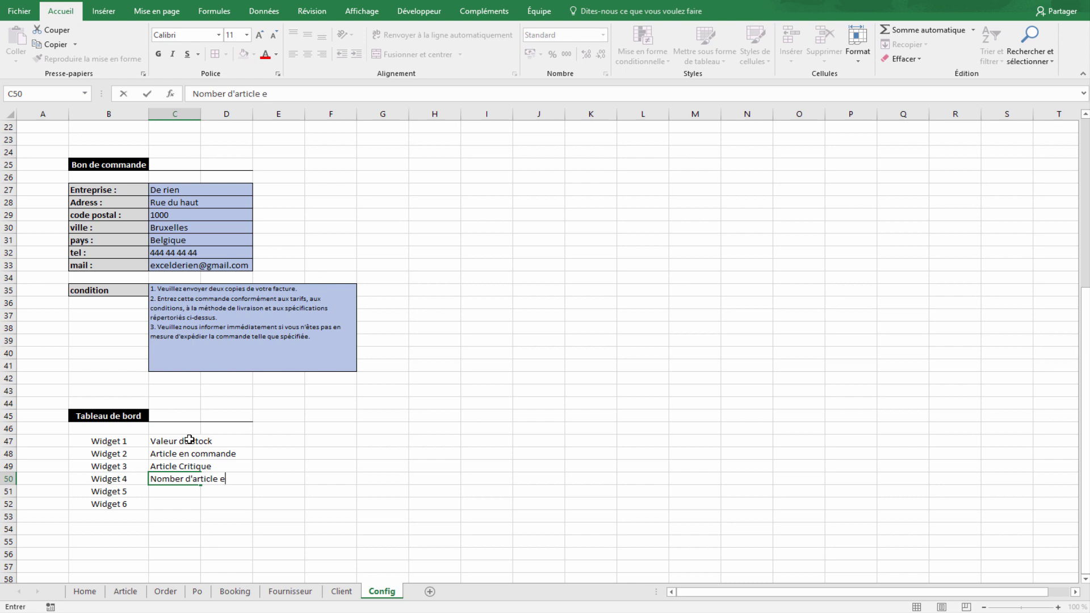
type("n stock")
key("Return")
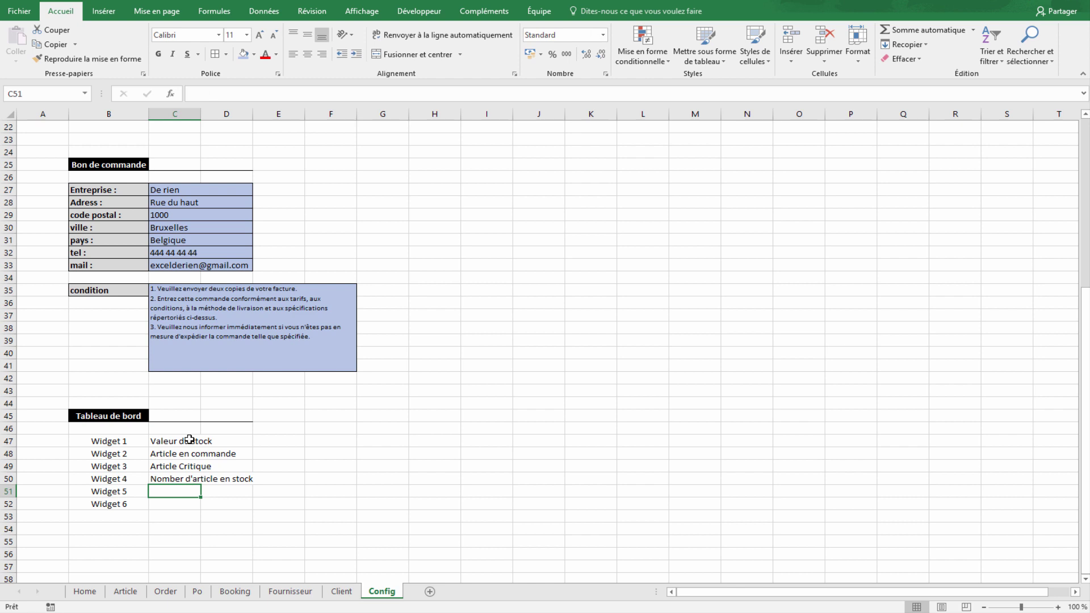
type("Volume d")
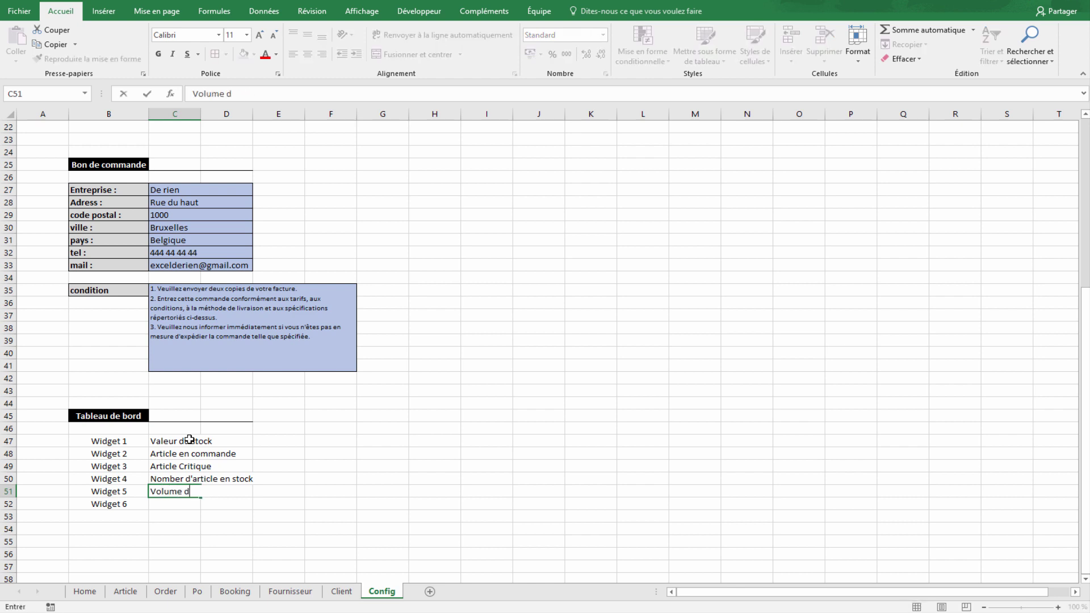
type("u stock")
key("Return")
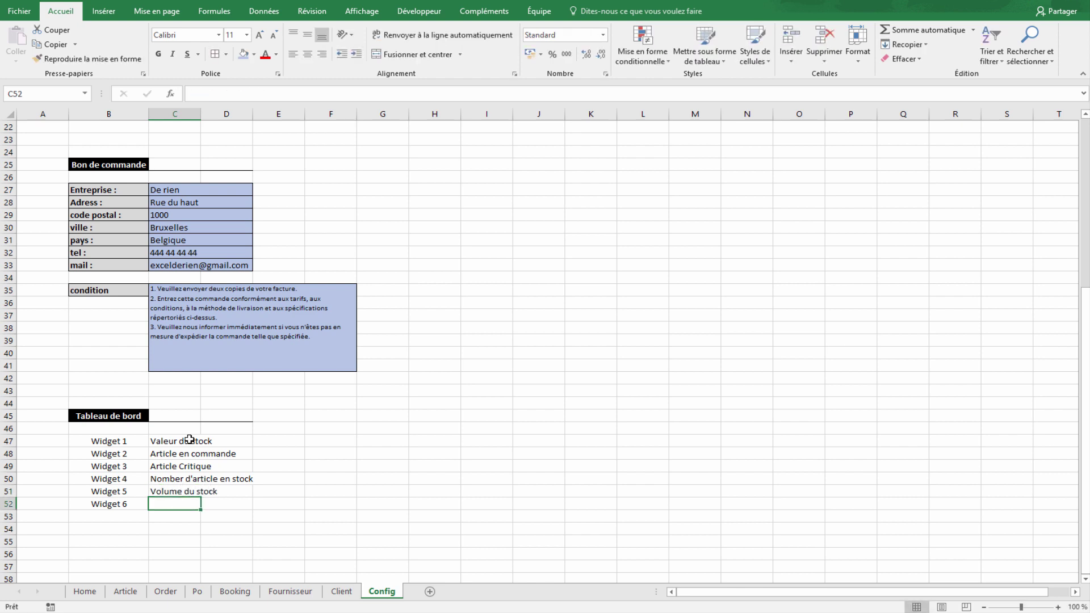
type("Top 3 ")
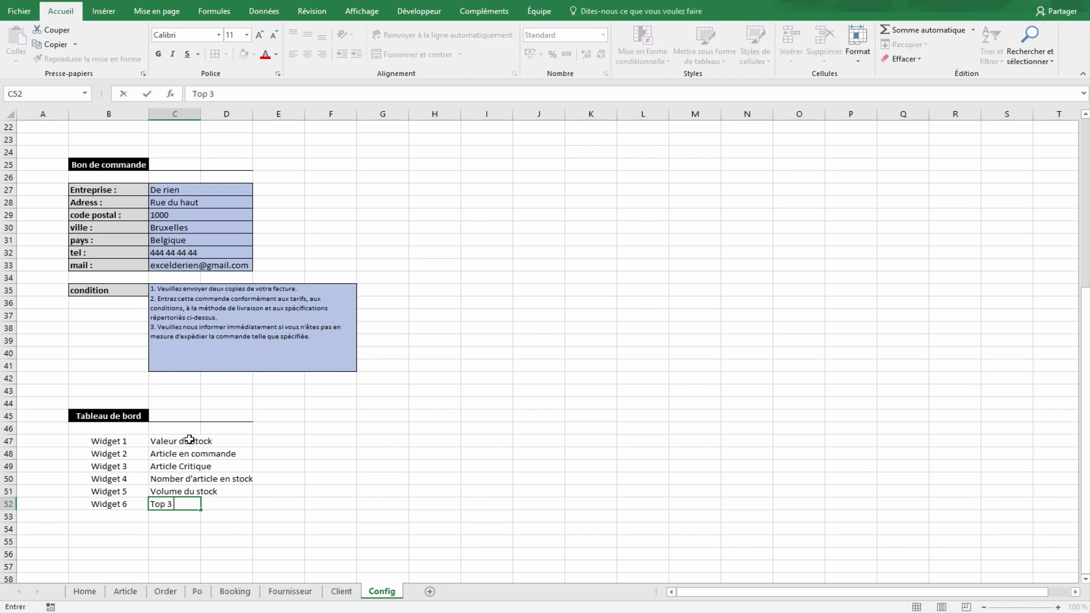
type("Articles Vend")
type("ue")
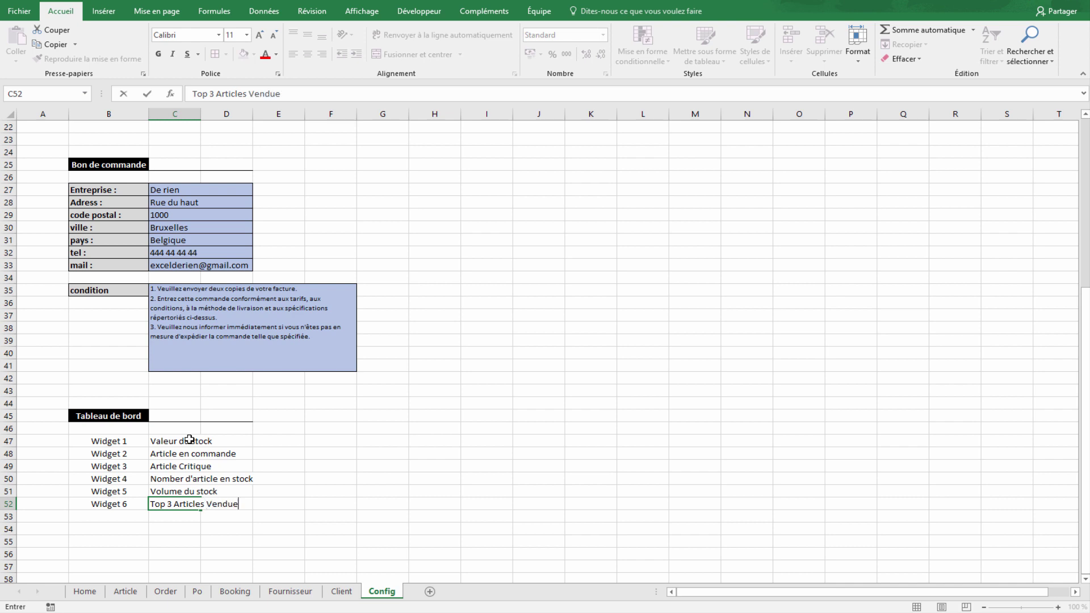
key("Return")
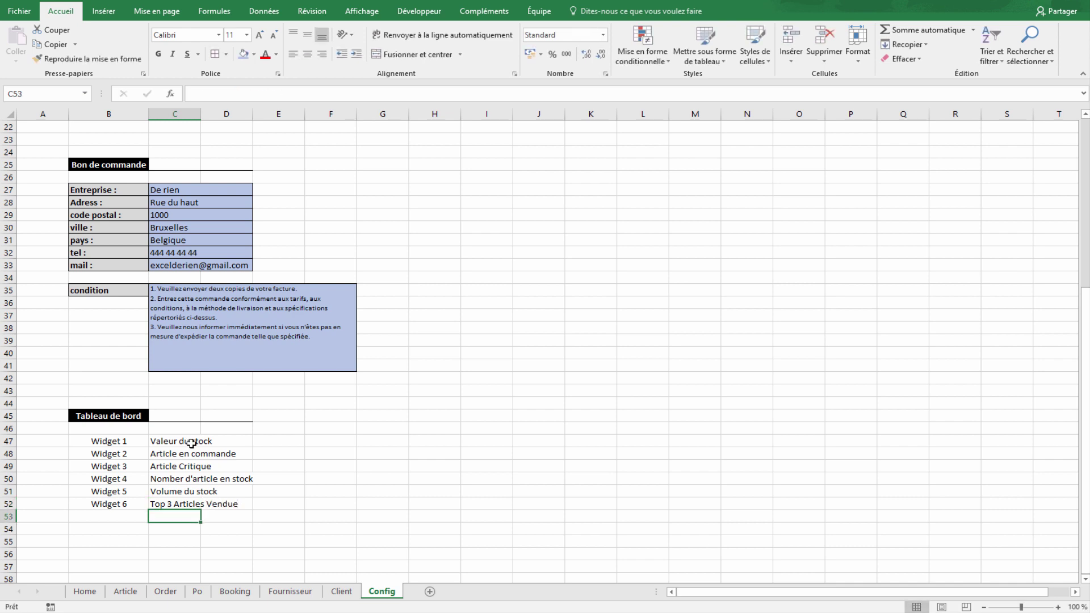
- Paint the blue bordered style of the Entreprise value cell onto the six widget labels C47:C52
left_click_drag(188, 444, 244, 445)
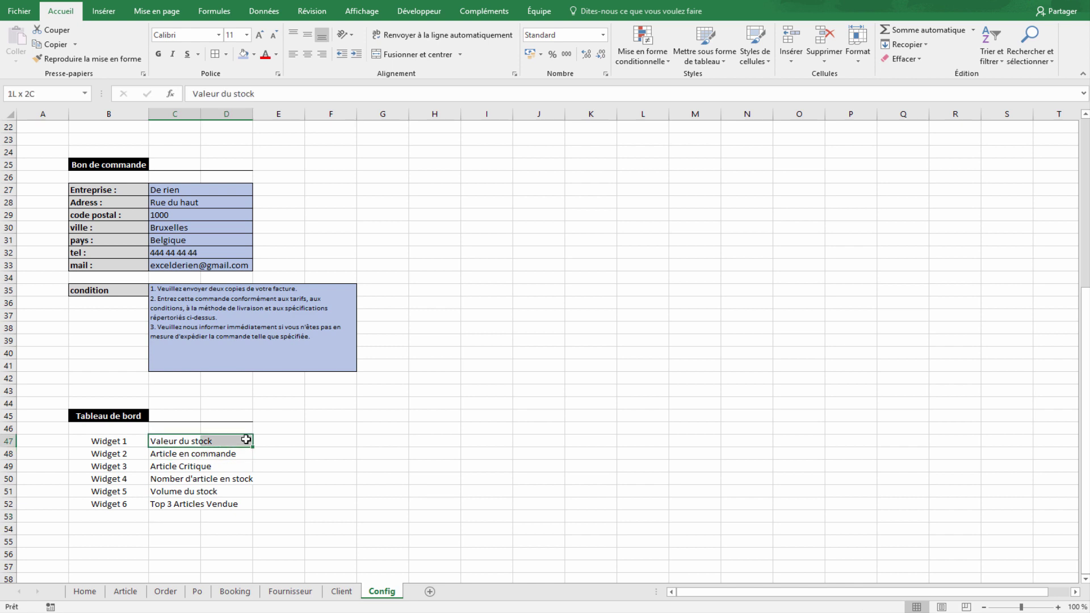
left_click(210, 190)
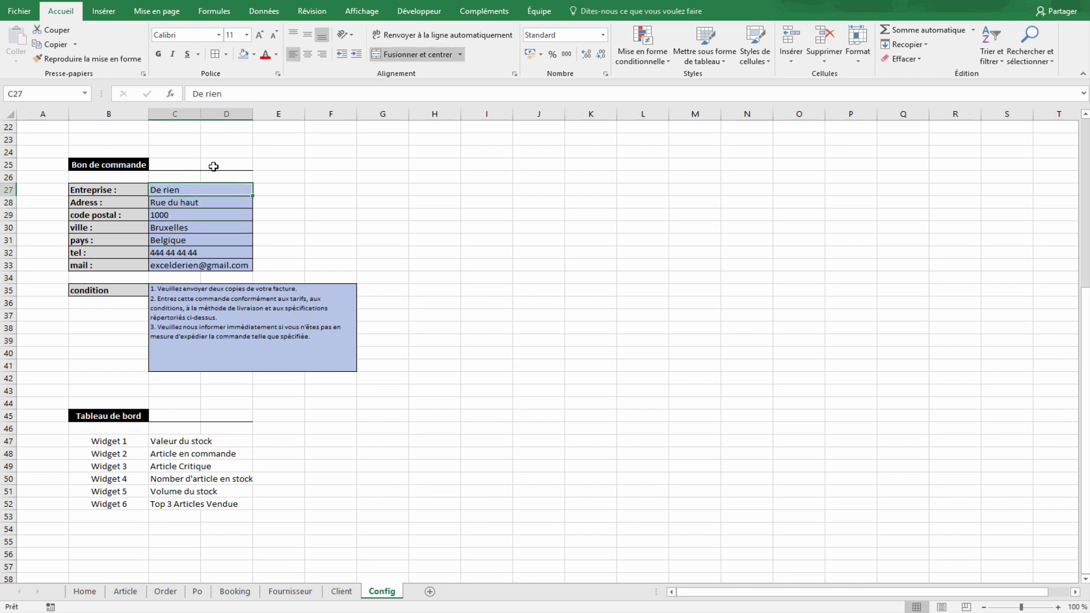
left_click(88, 58)
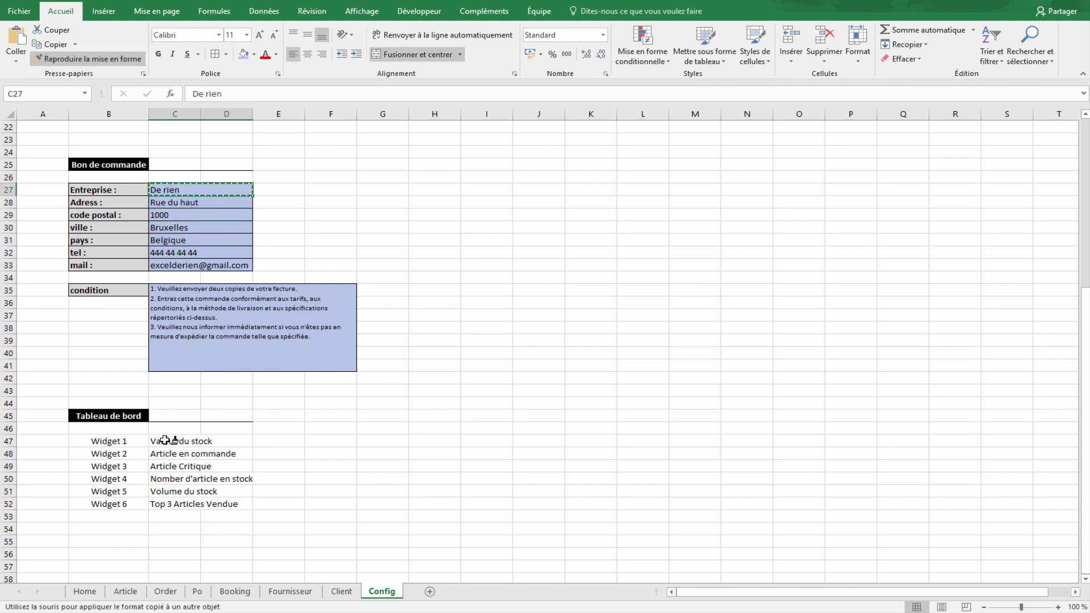
left_click_drag(171, 441, 172, 504)
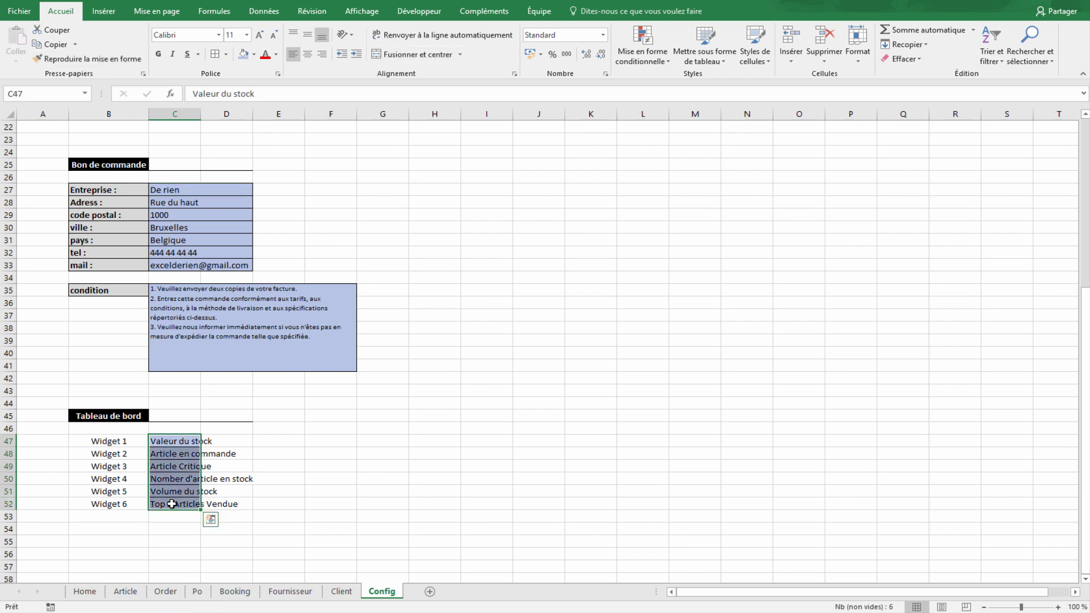
left_click(230, 188)
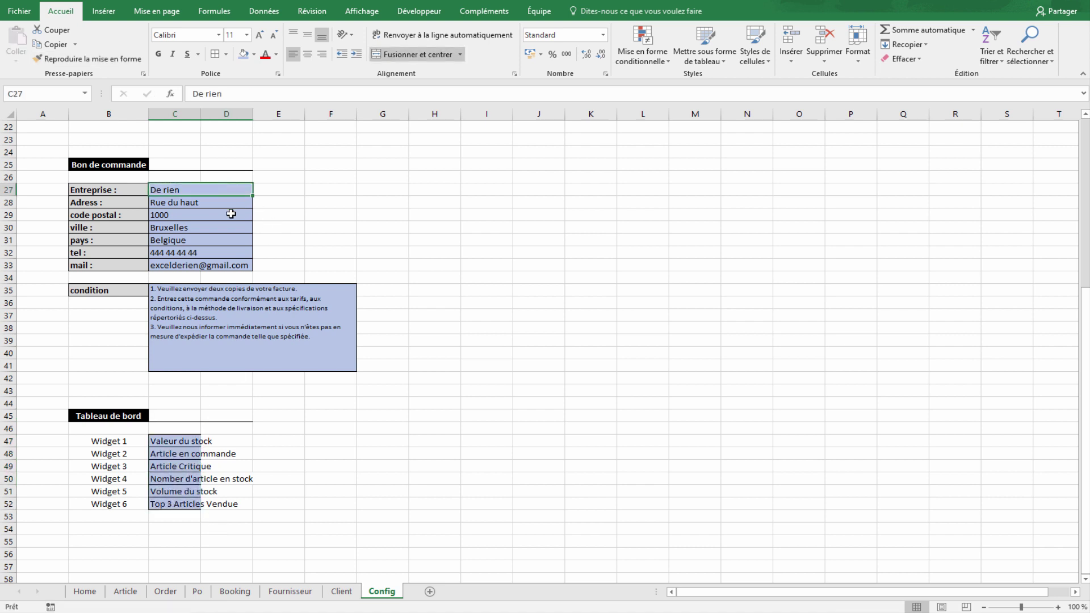
left_click(445, 493)
- Merge and centre the Valeur du stock label across C47:D47
left_click(223, 442)
left_click(196, 442)
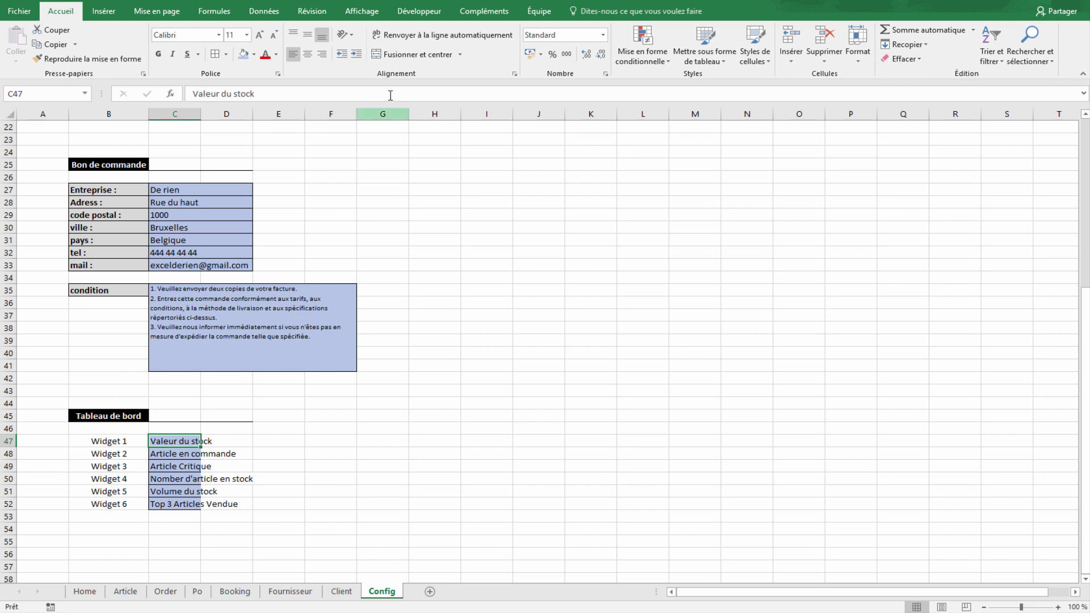
left_click(388, 56)
left_click_drag(178, 443, 226, 441)
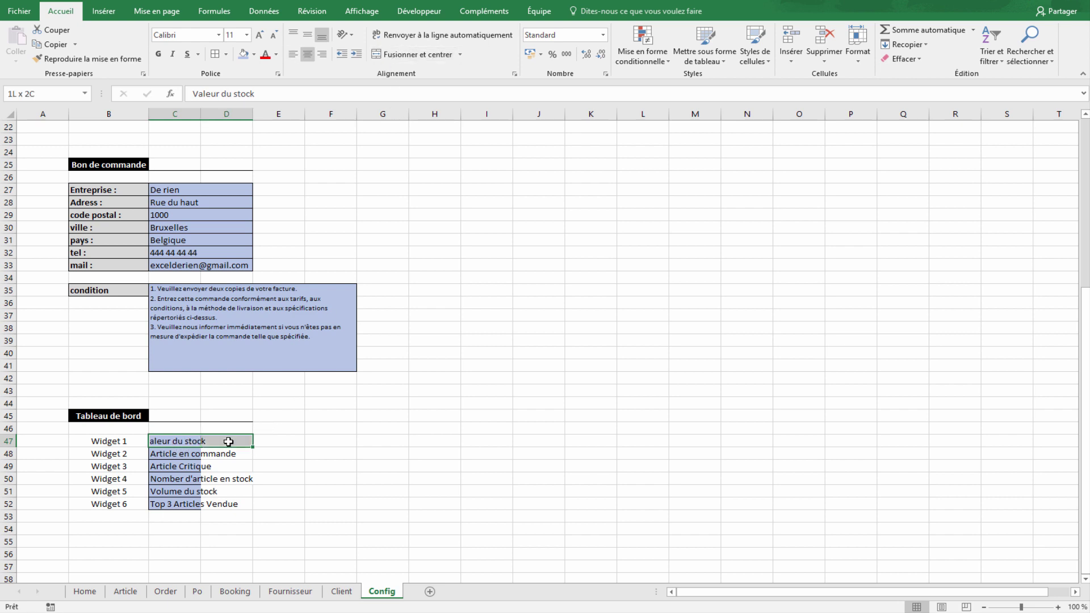
left_click(397, 54)
- Copy the merged, centred layout onto the remaining labels in rows 48–52
left_click(88, 58)
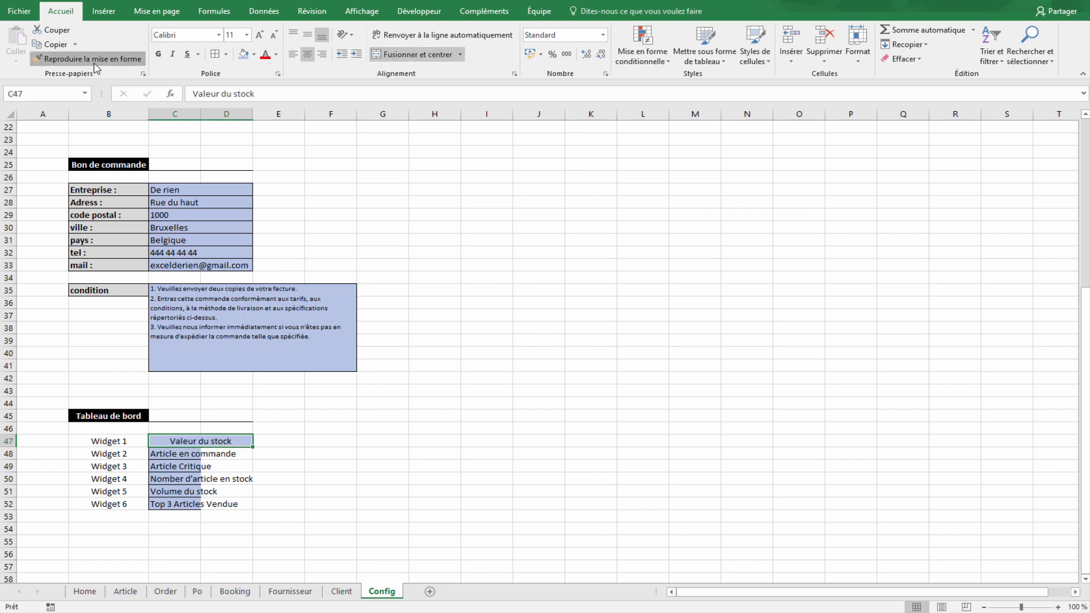
left_click(187, 453)
left_click(108, 58)
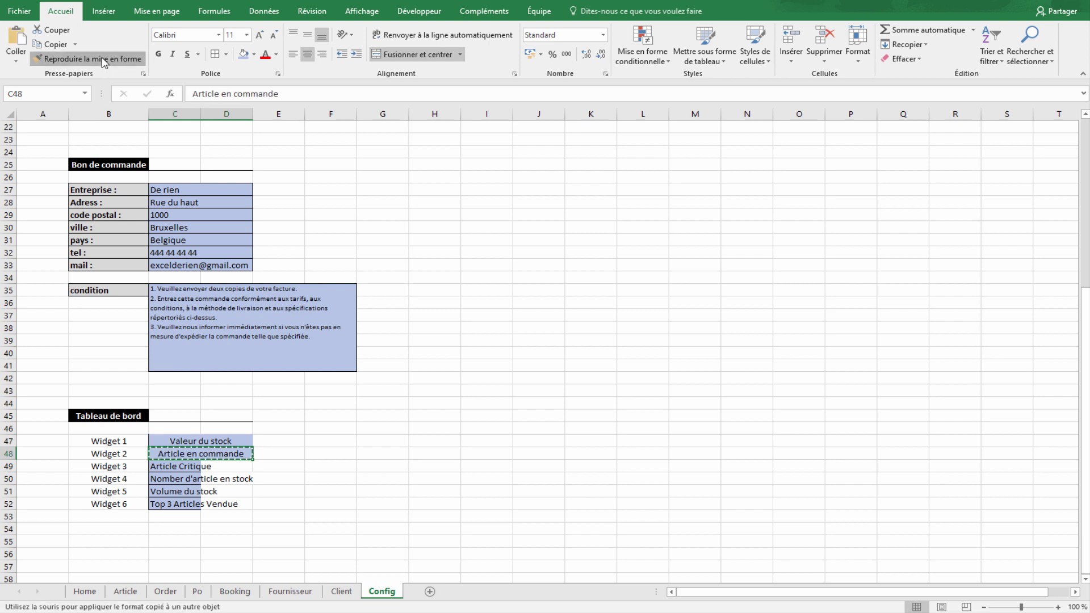
left_click(173, 466)
left_click(171, 478)
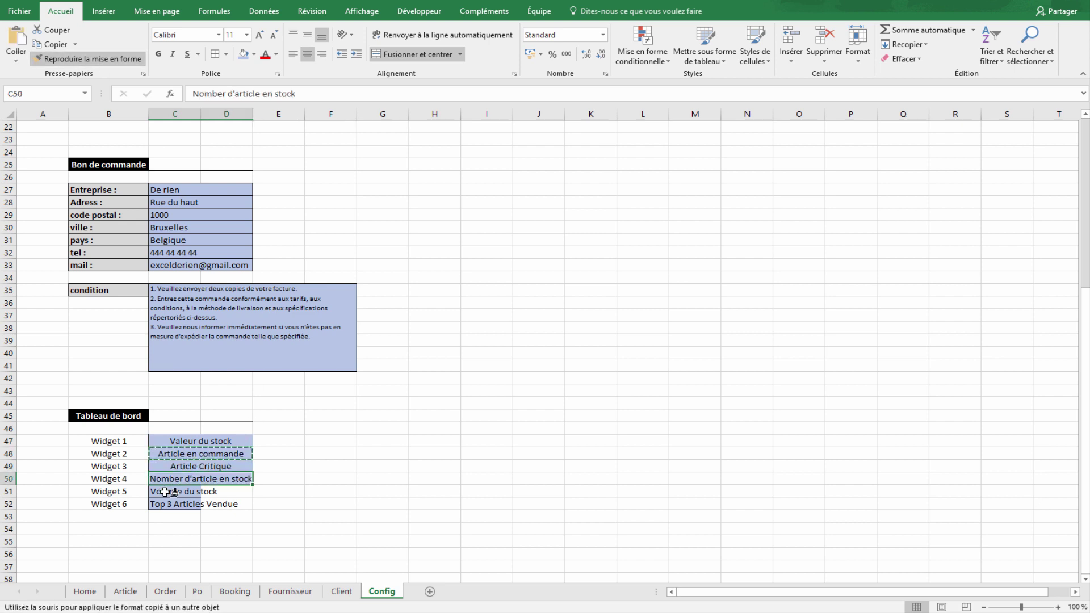
left_click(168, 491)
left_click(165, 504)
left_click(80, 59)
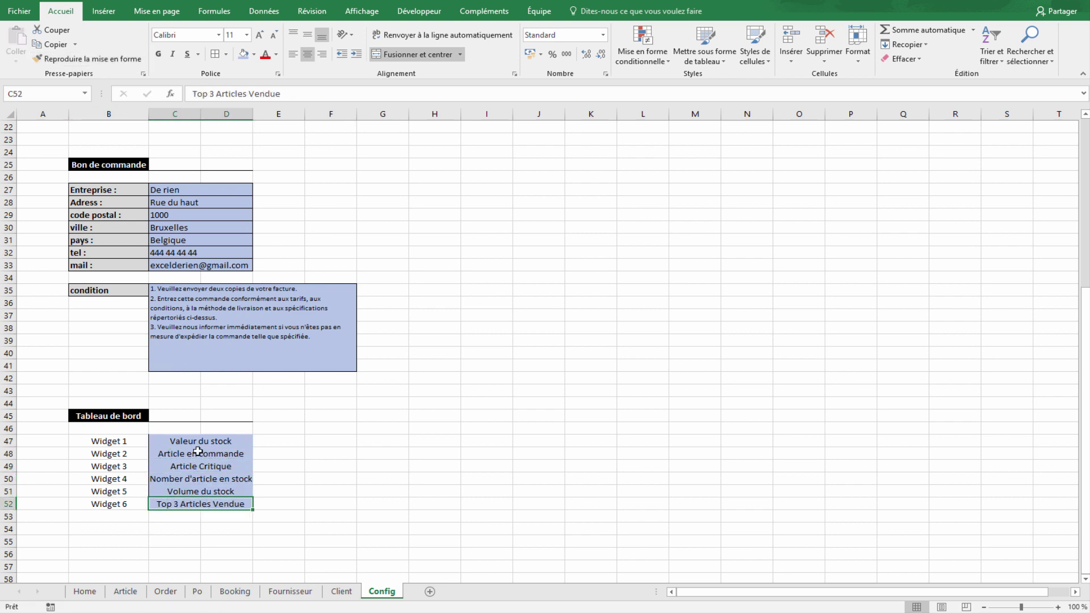
left_click_drag(189, 442, 189, 503)
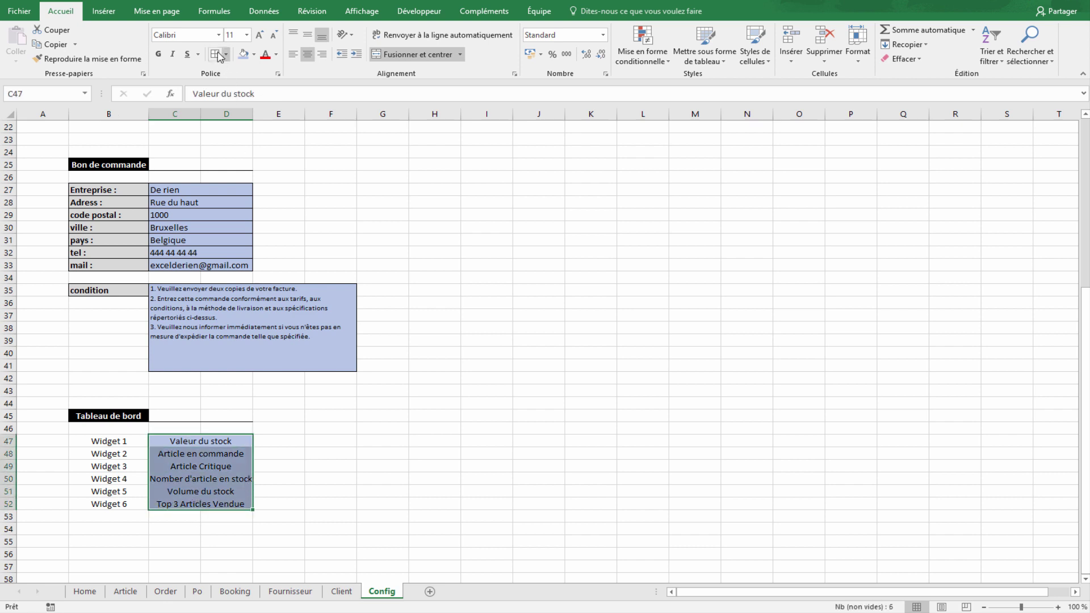
left_click(340, 538)
left_click(321, 431)
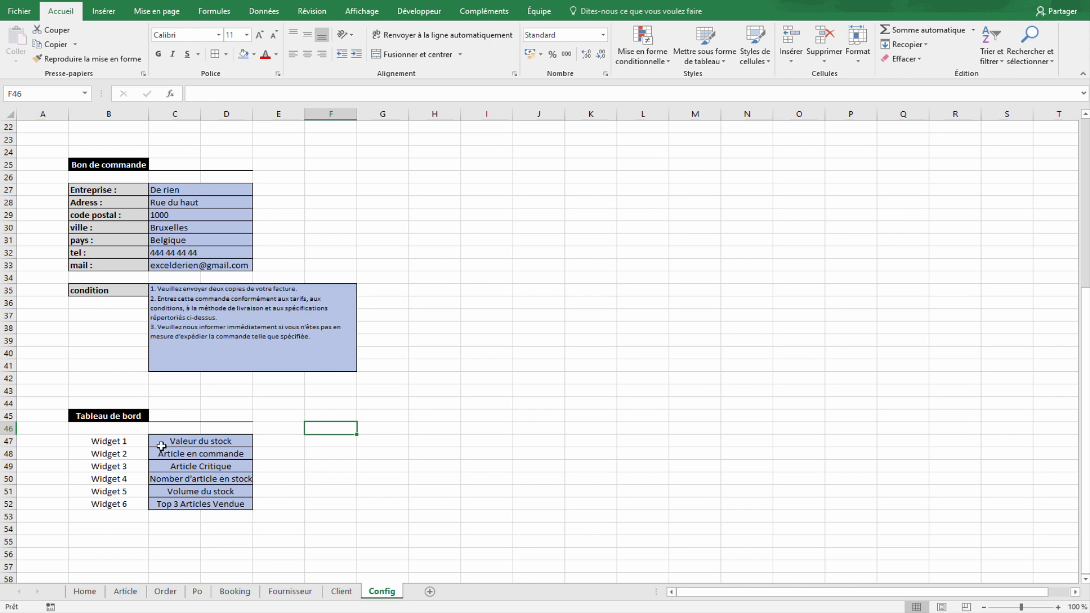
left_click(281, 431)
- In E47, sum Article!G6:G9 with =SOMME and format it as Monétaire, showing 48,00 €
left_click(279, 441)
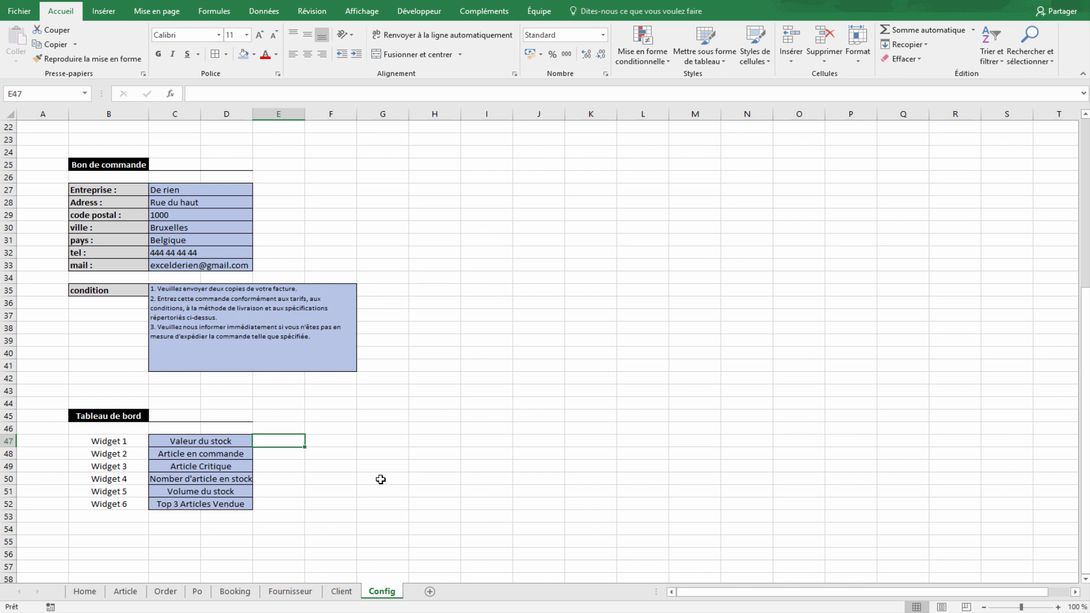
type("=")
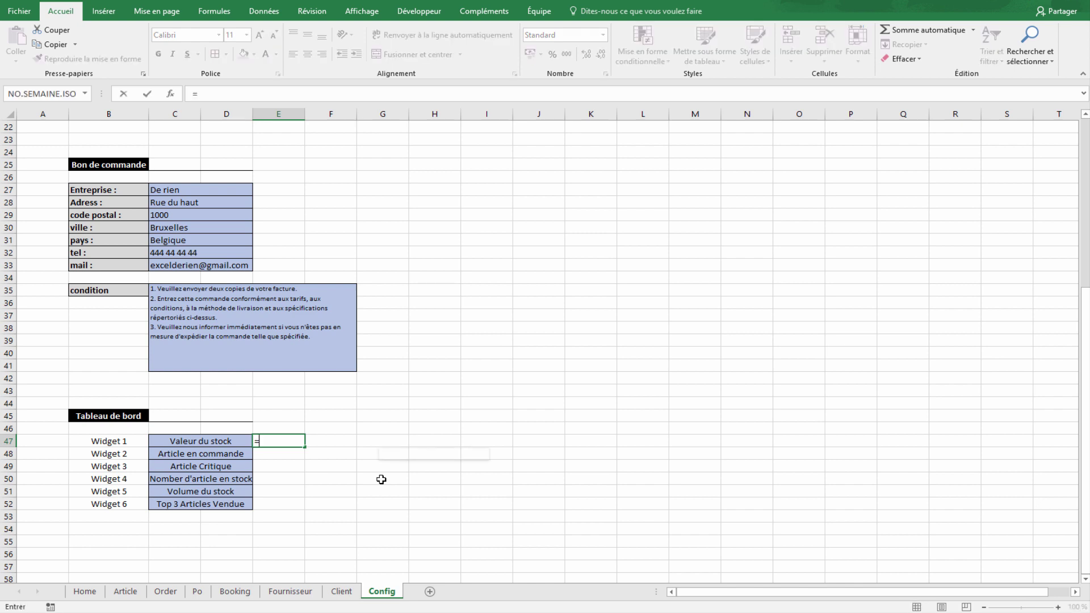
type("SOMME(")
left_click(140, 594)
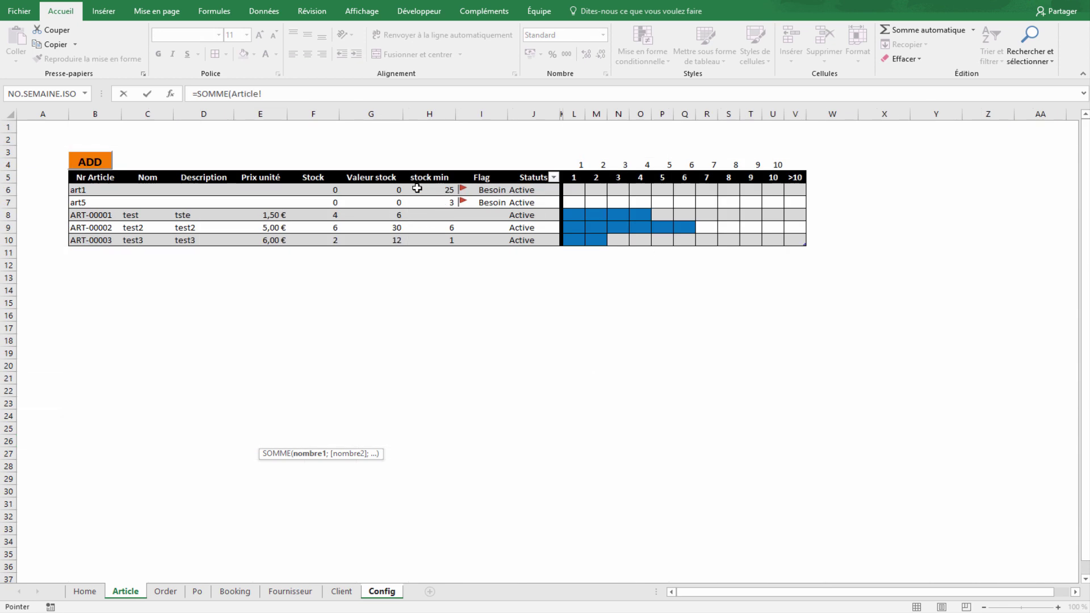
left_click_drag(394, 190, 389, 239)
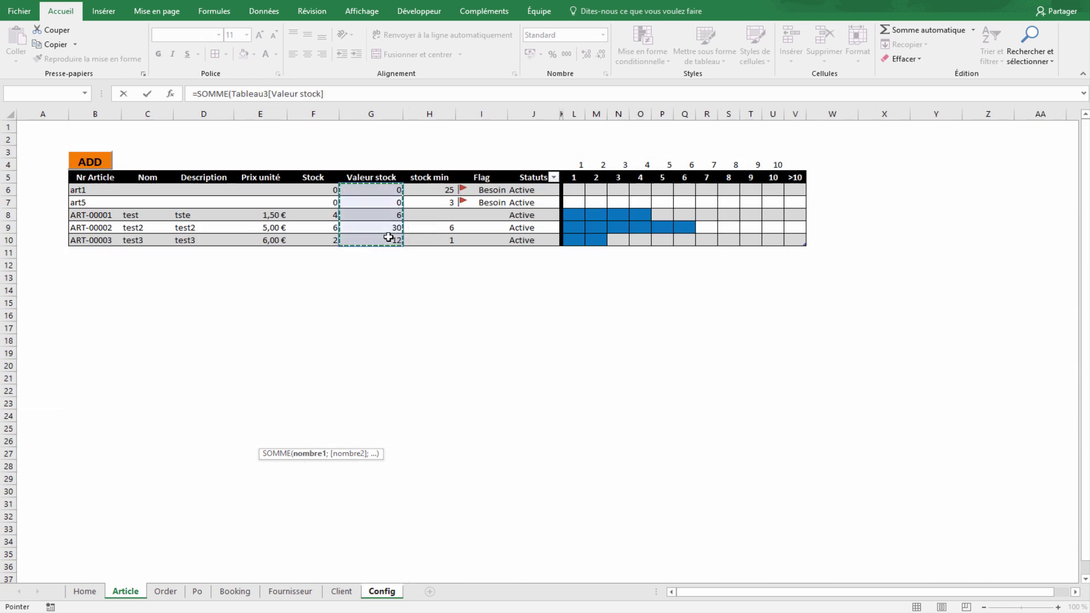
key("Return")
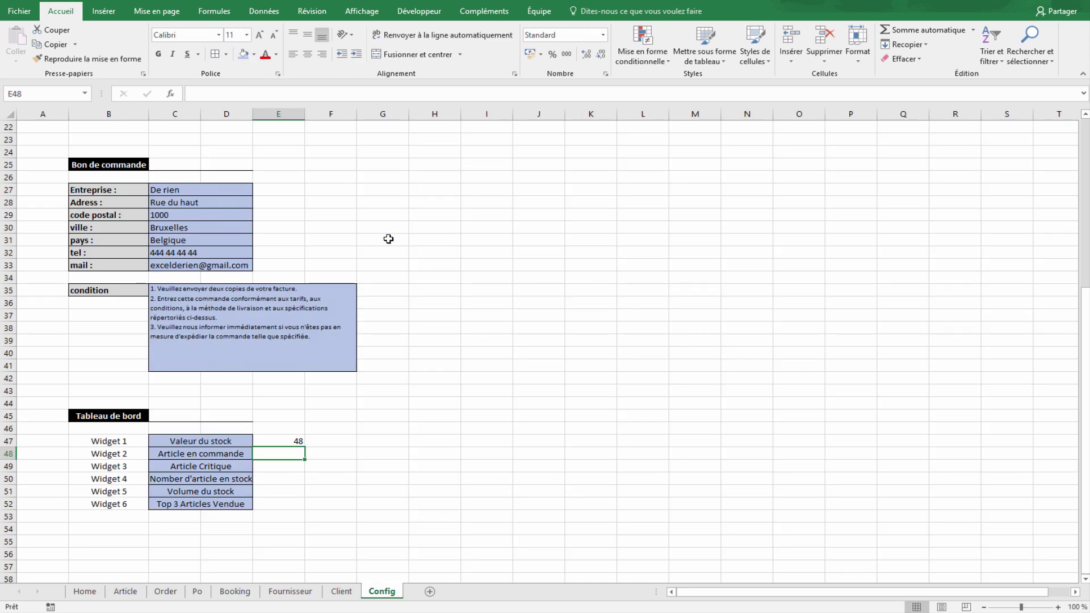
left_click(292, 443)
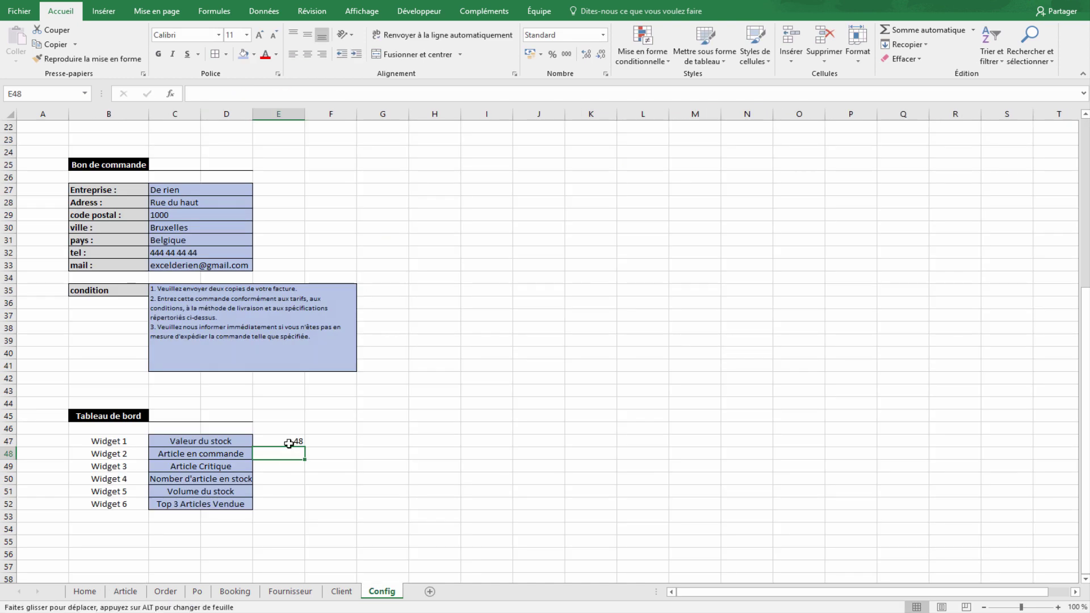
left_click(530, 54)
left_click(434, 378)
- Format the Article sheet's stock min values H5:H10 as euro currency
left_click(125, 591)
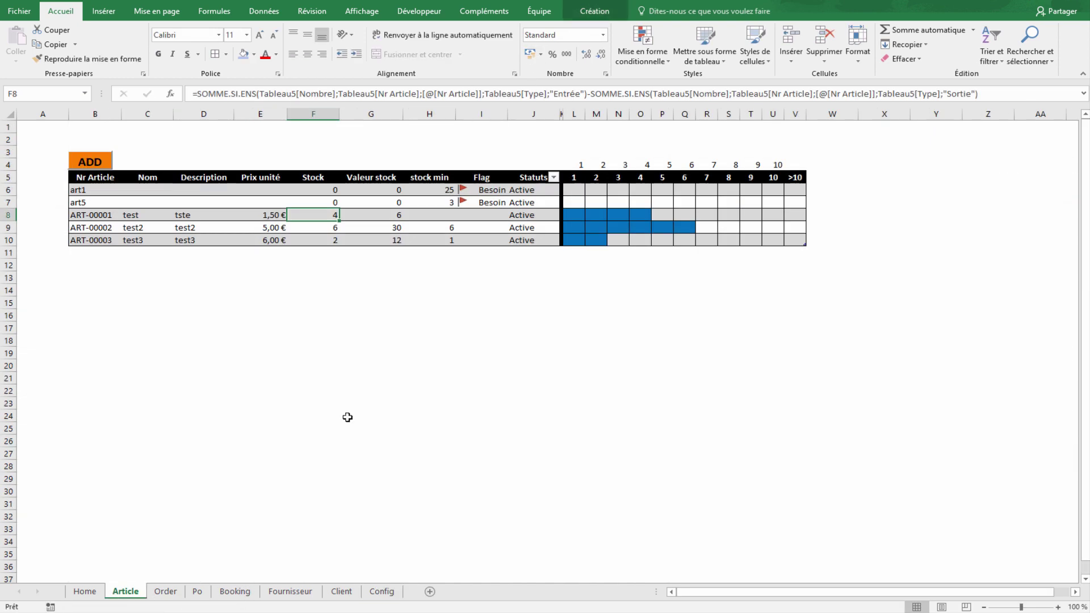
left_click_drag(434, 179, 434, 237)
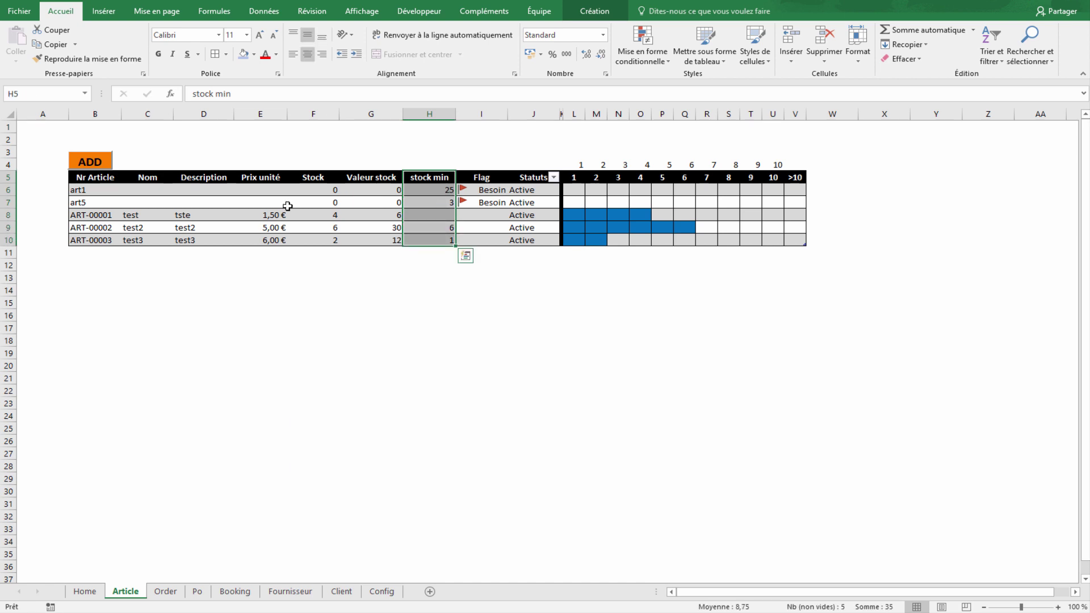
left_click(534, 59)
left_click(532, 328)
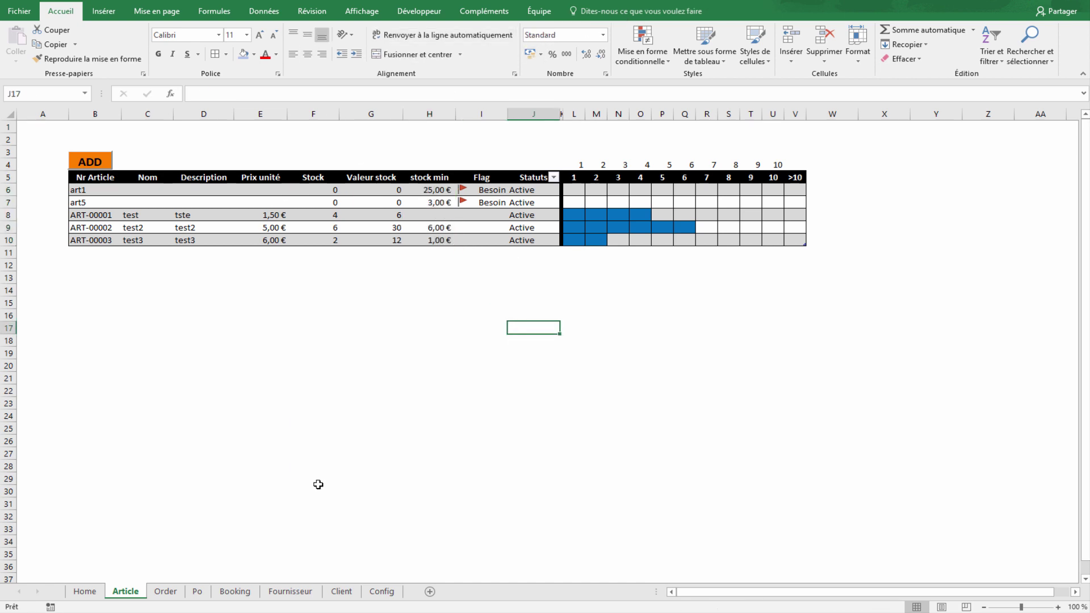
left_click(235, 592)
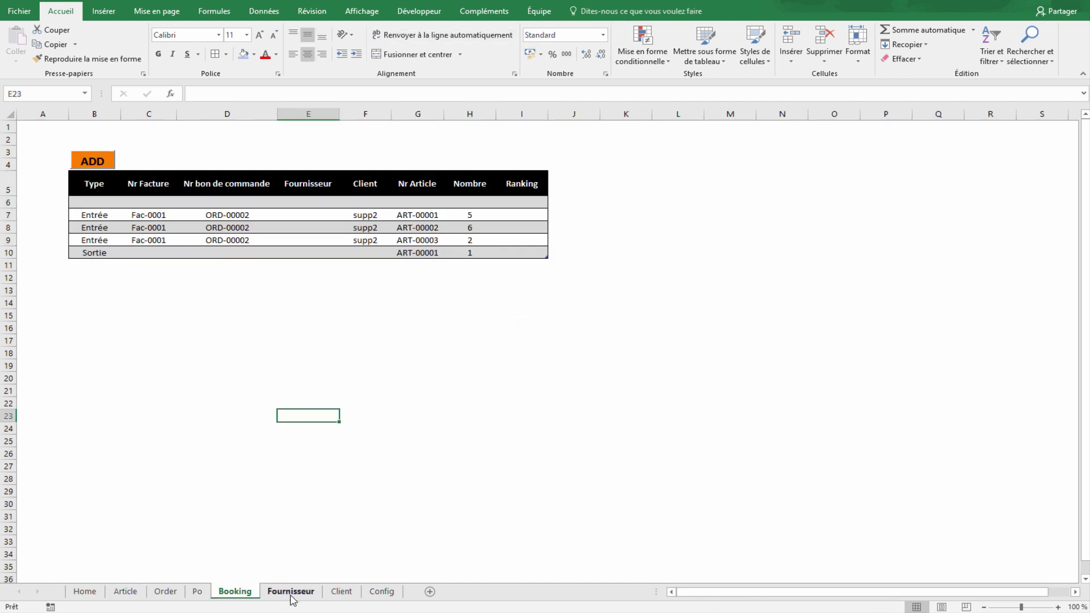
left_click(381, 591)
left_click(312, 454)
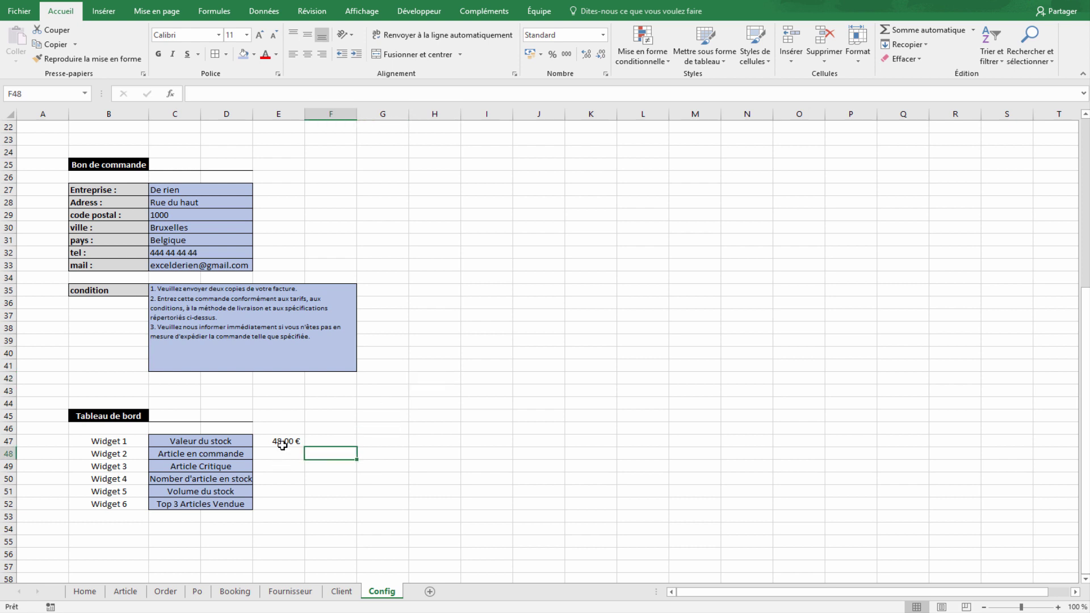
left_click(282, 453)
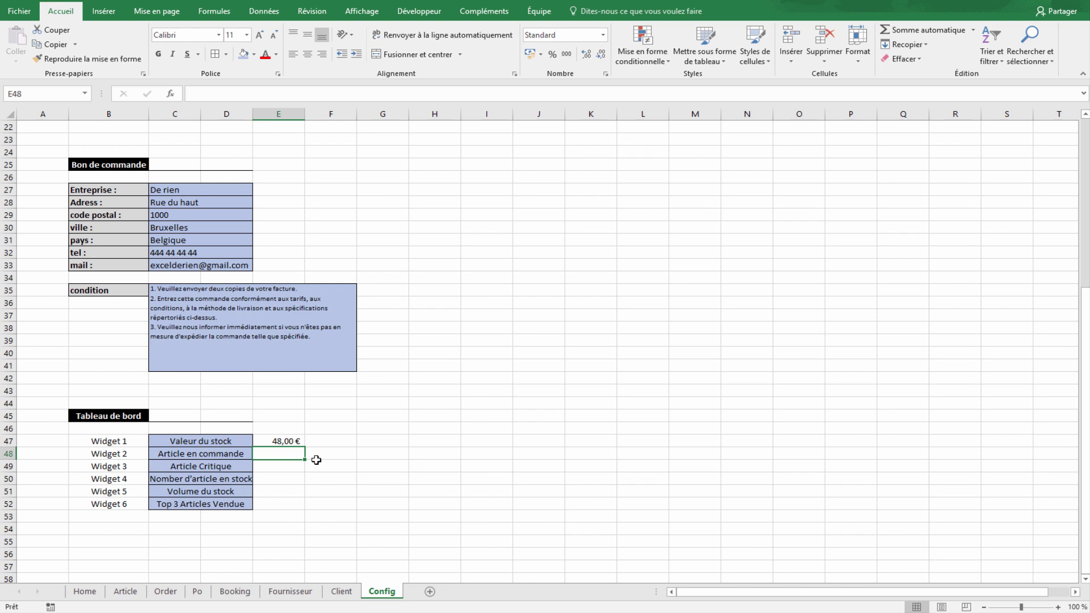
- In E48, count "Open" entries in the Order Check column K6:K13 with =NB.SI, giving 5
type("=n")
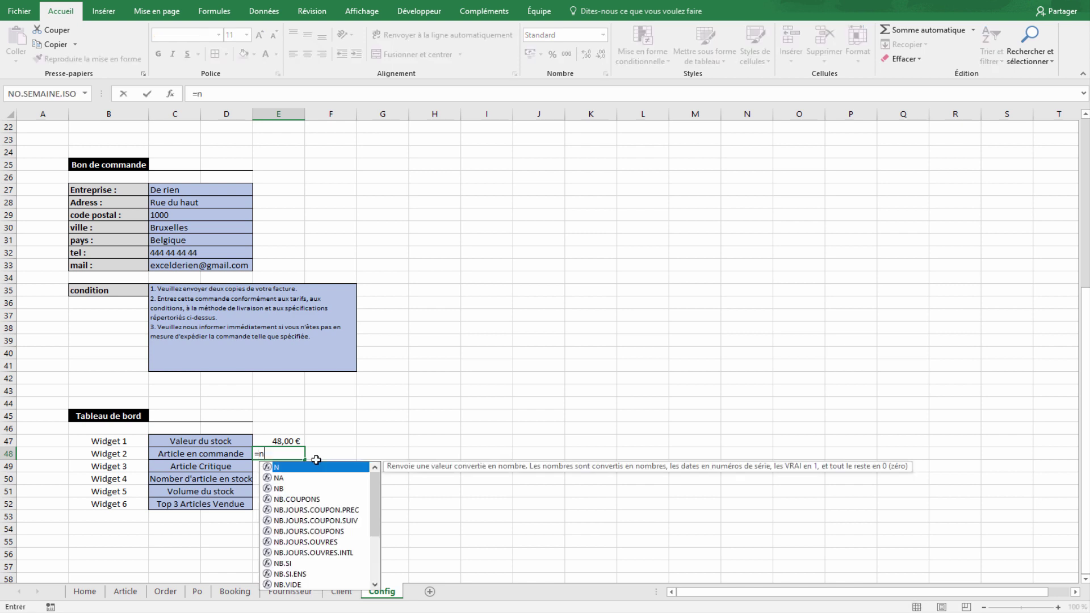
type("b.")
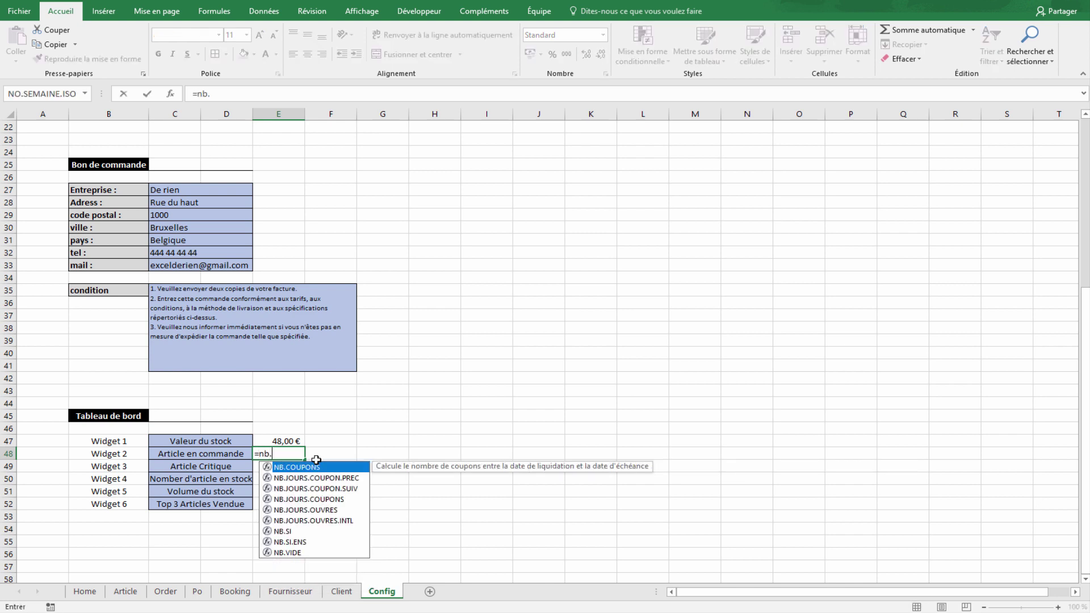
type("si")
key("Tab")
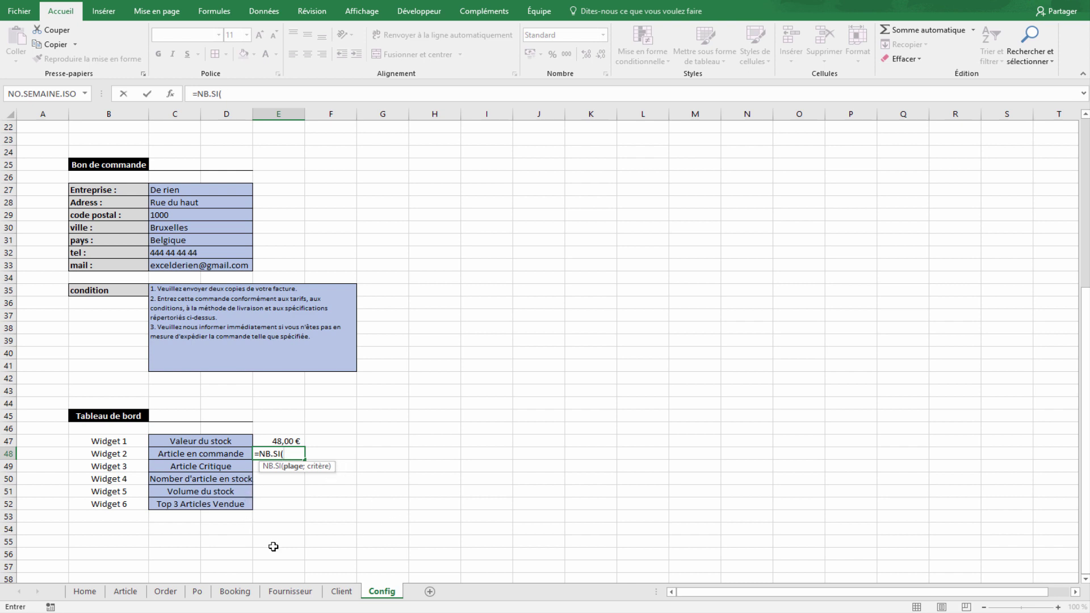
left_click(126, 591)
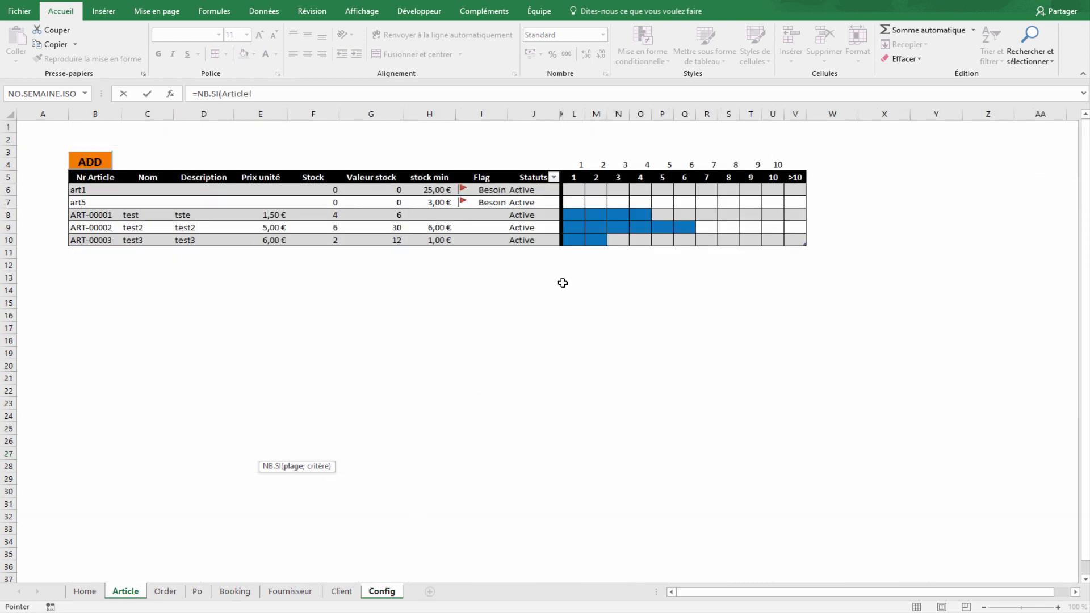
left_click(165, 591)
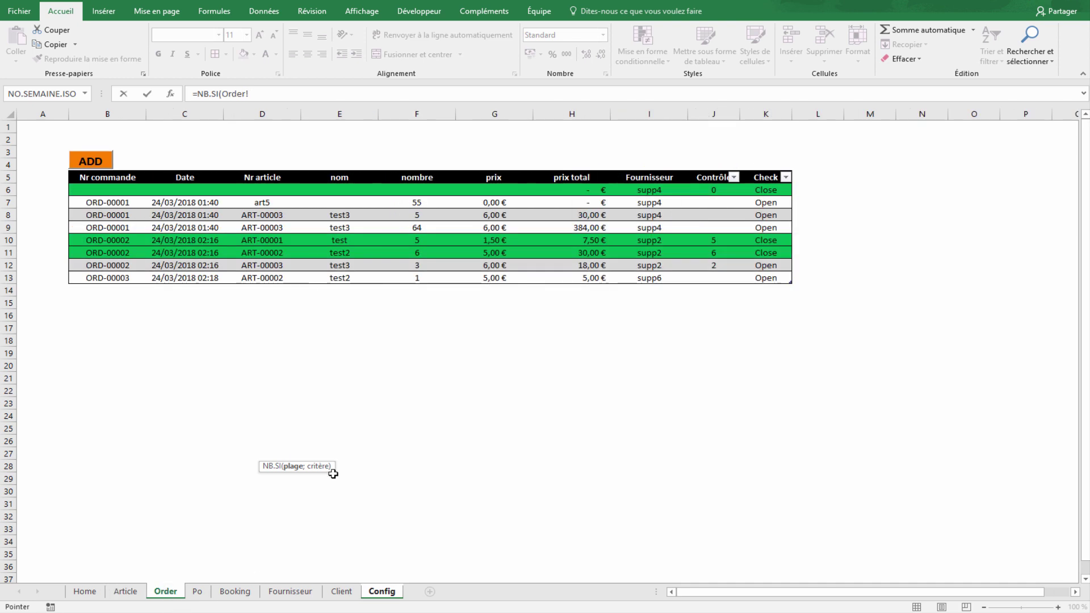
left_click_drag(775, 193, 774, 279)
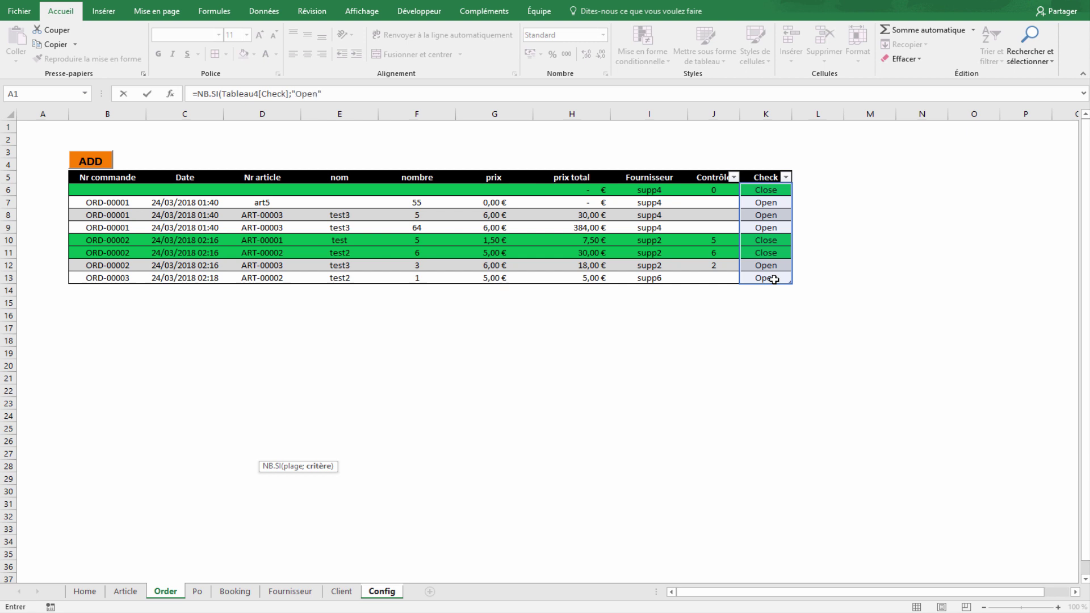
key("Return")
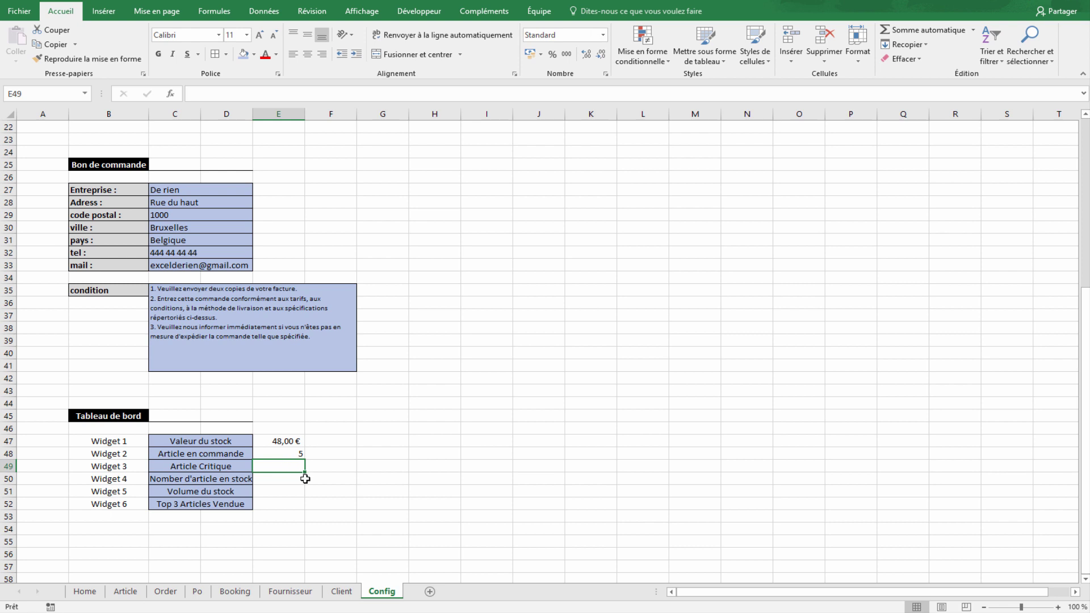
- In E49, count Article Flag column entries equal to 1 with =NB.SI, giving 2
type("=n")
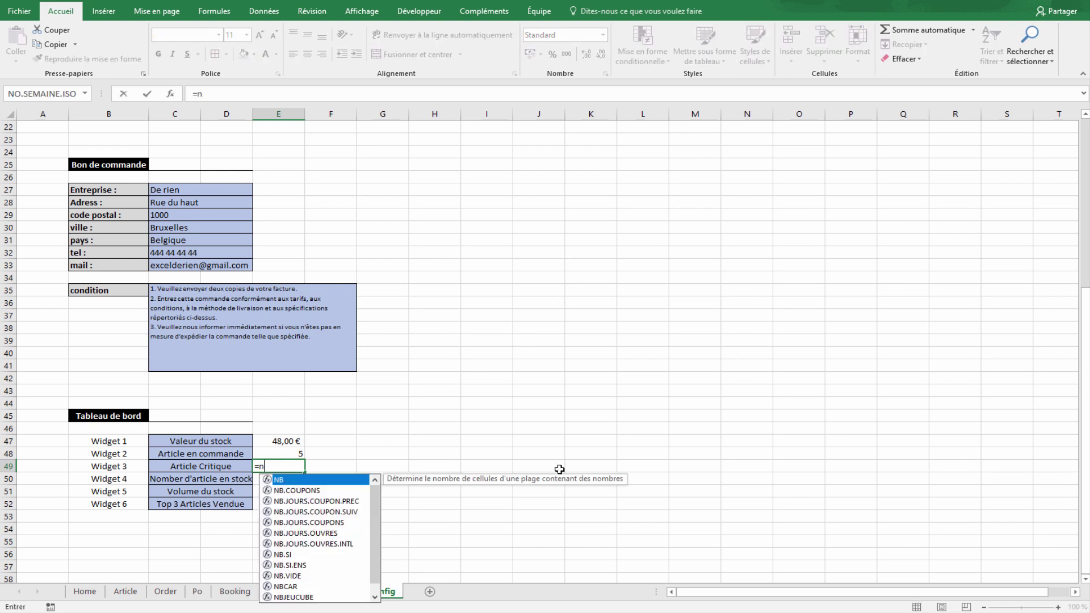
type("b.si")
key("Tab")
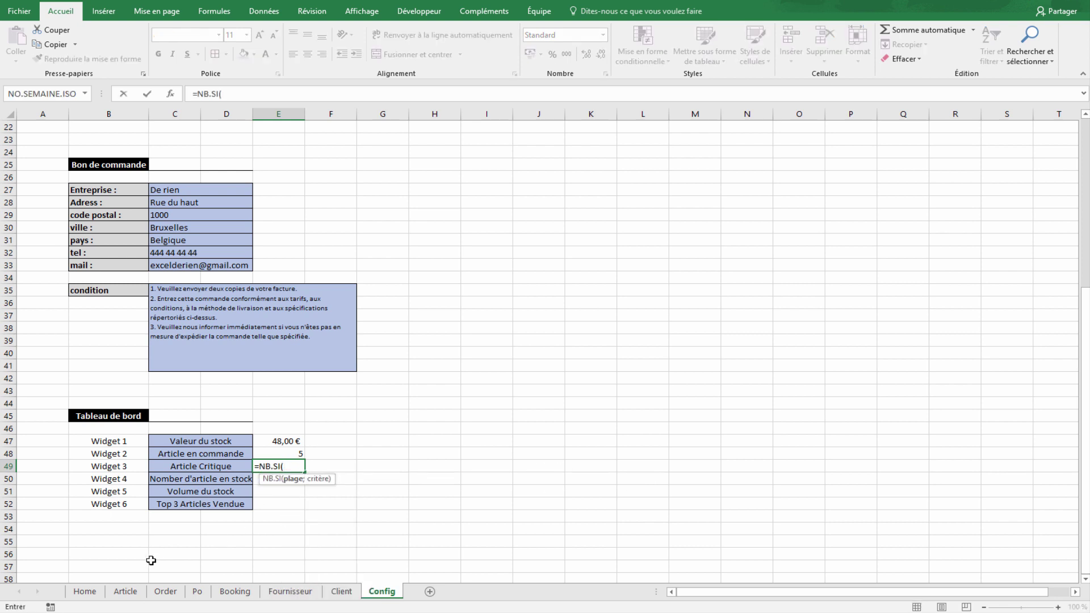
left_click(126, 592)
left_click_drag(493, 192, 486, 238)
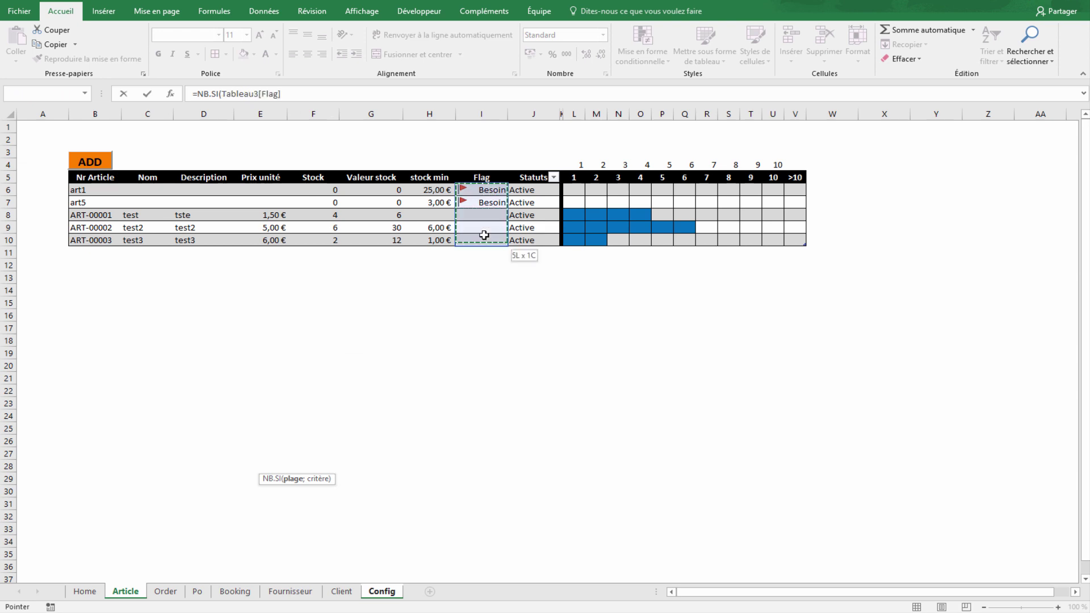
left_click(338, 91)
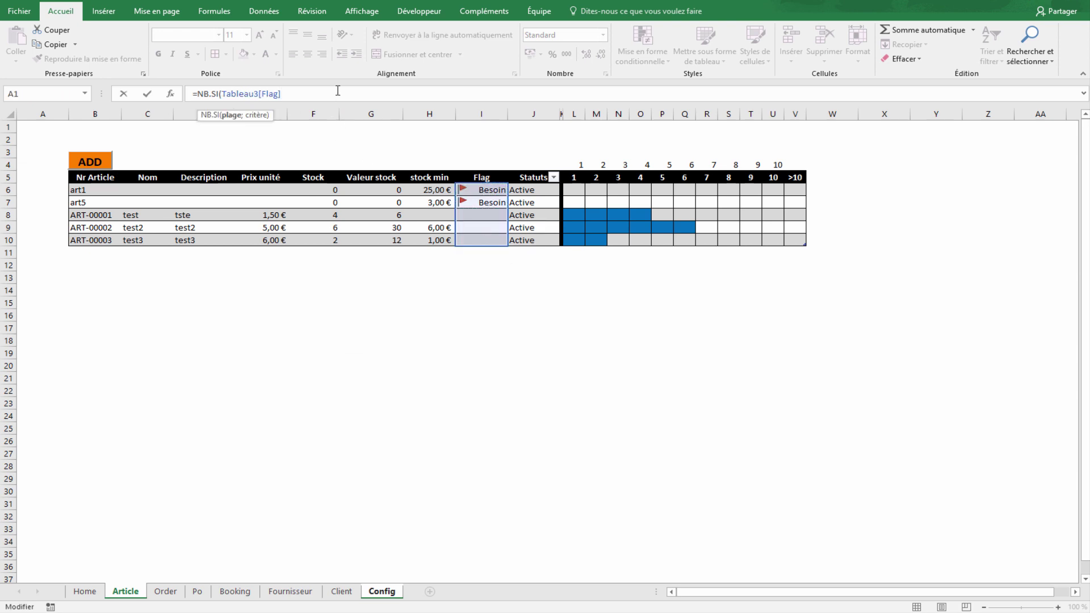
type(";1")
key("Return")
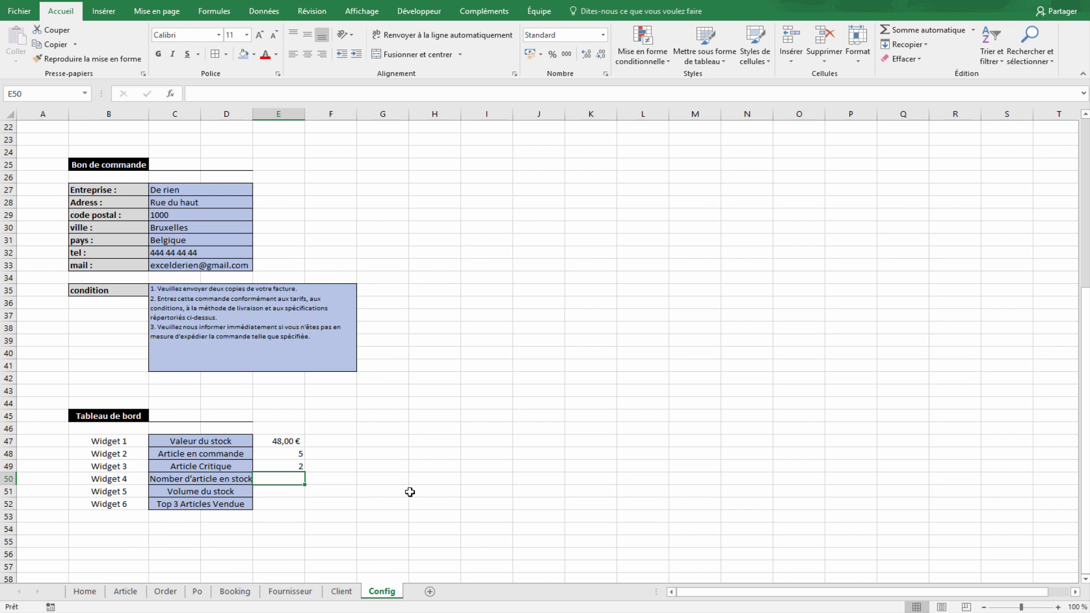
- Enter =NB.SI(Tableau3[Statuts];"Active") in E50 to count Active articles
type("=nb")
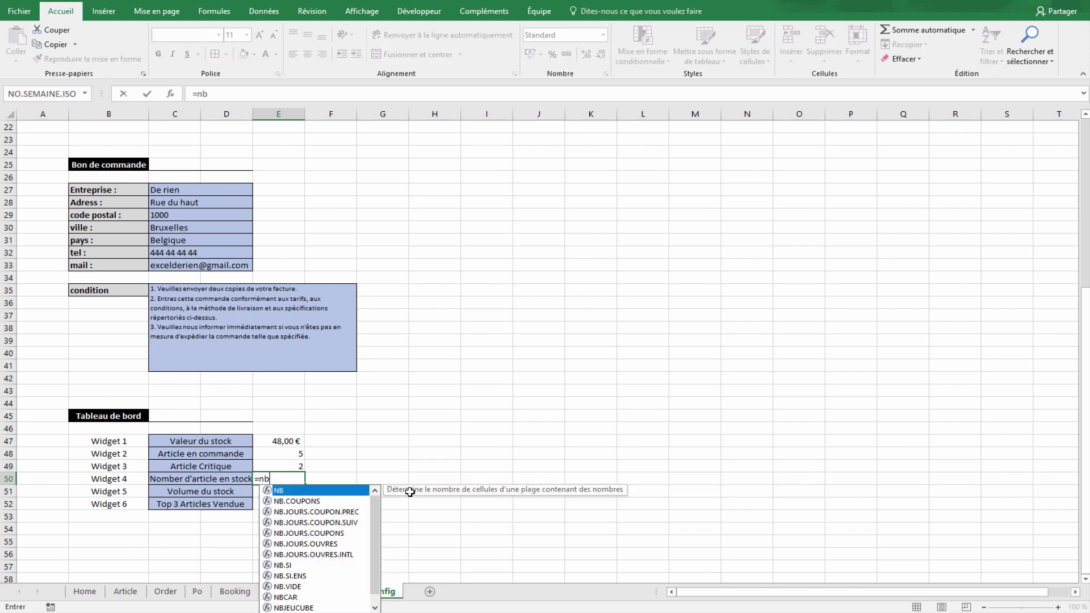
type(".si")
key("Tab")
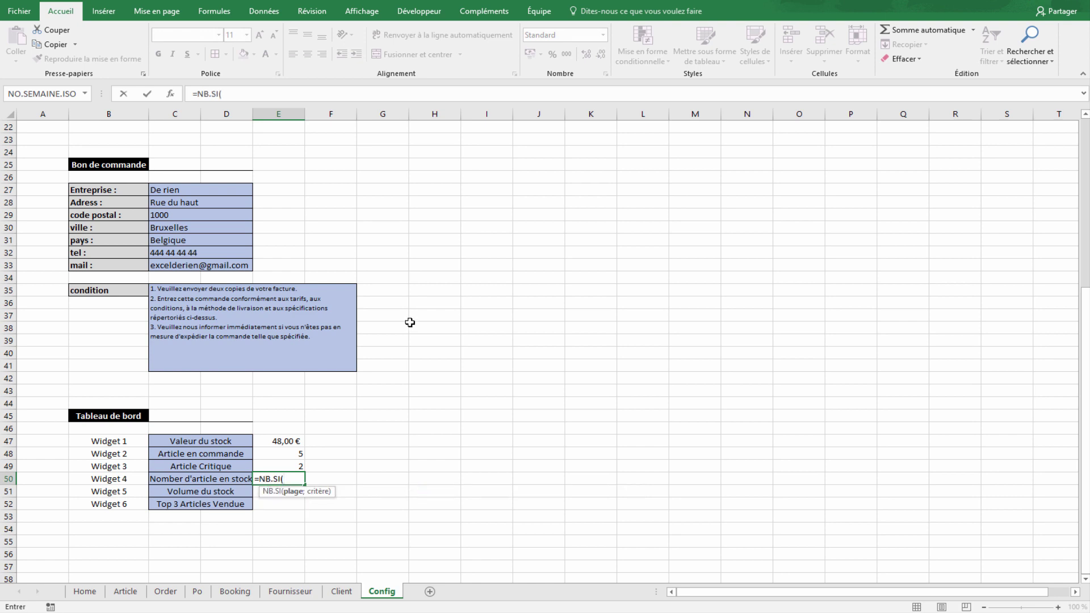
left_click(125, 591)
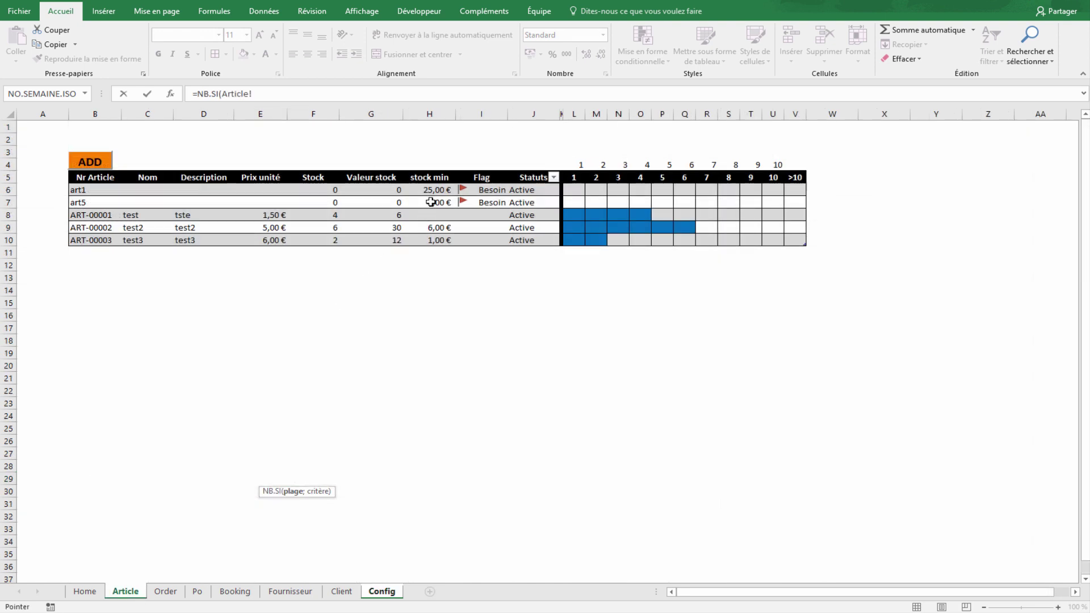
left_click_drag(538, 187, 535, 240)
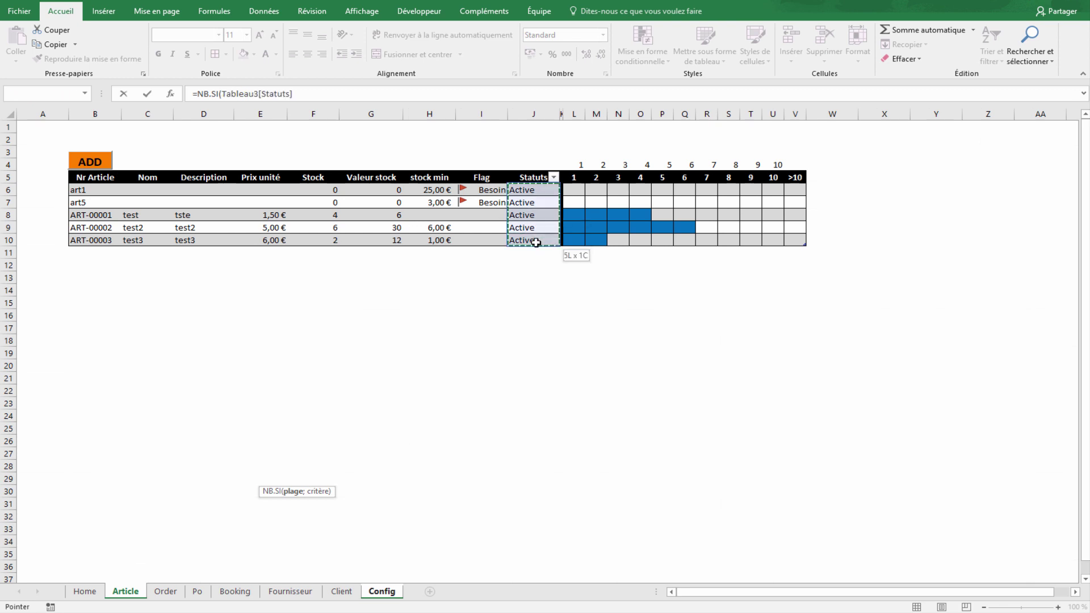
left_click(317, 92)
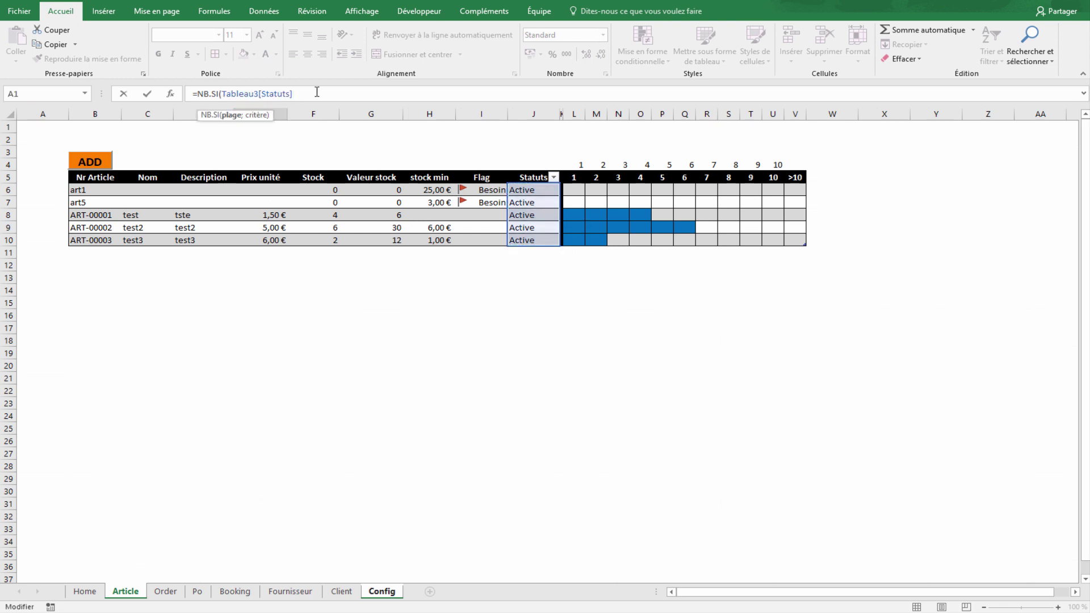
type(";\"Active")
type(")")
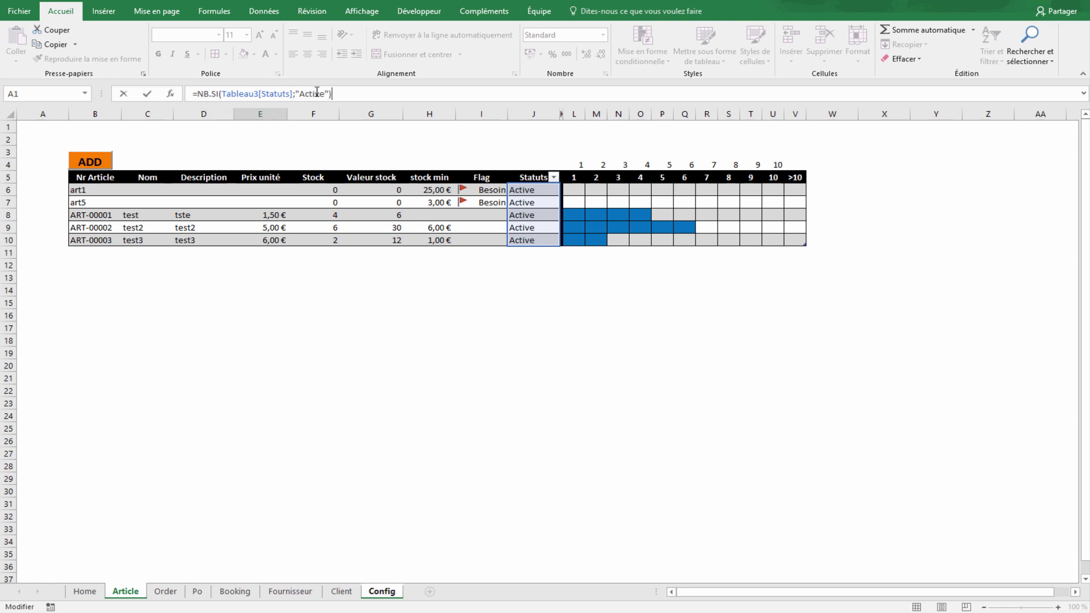
key("Return")
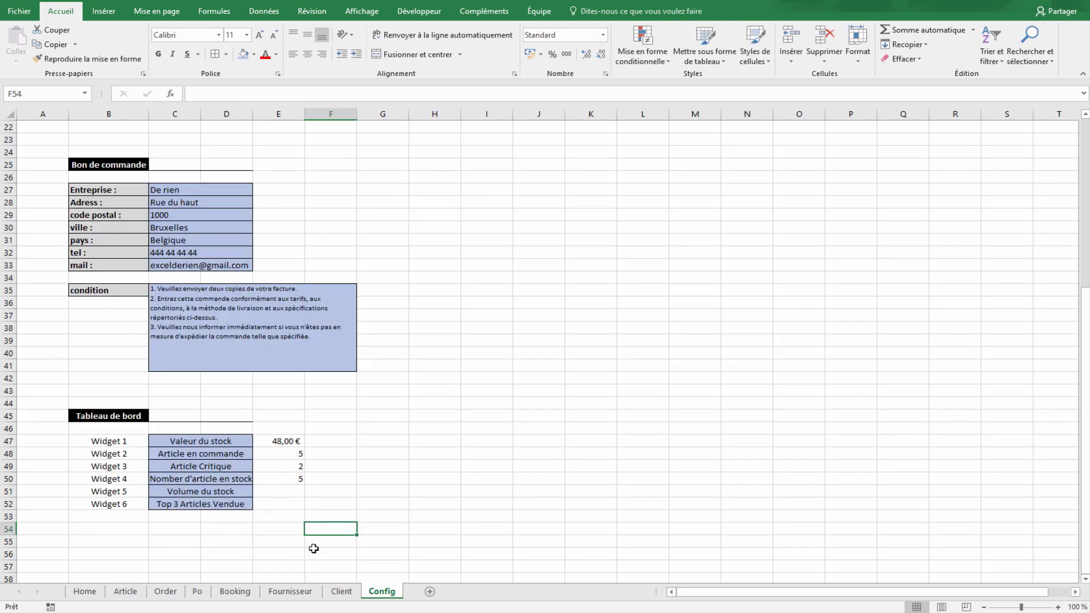
- Set art1's Statuts to Inactive on the Article sheet so E50 shows 4
left_click(126, 592)
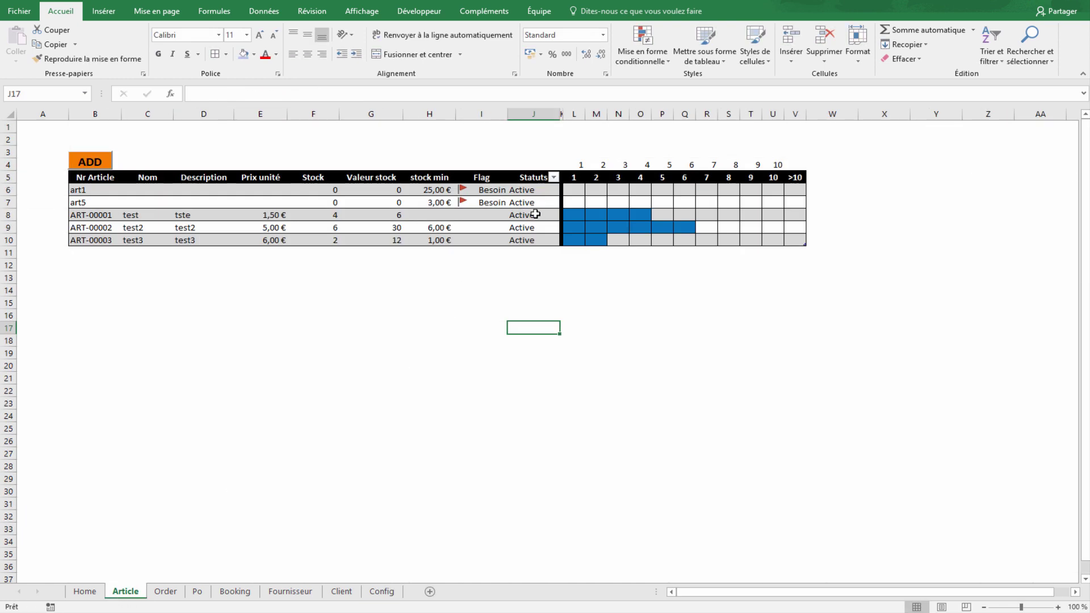
left_click(543, 194)
left_click(566, 193)
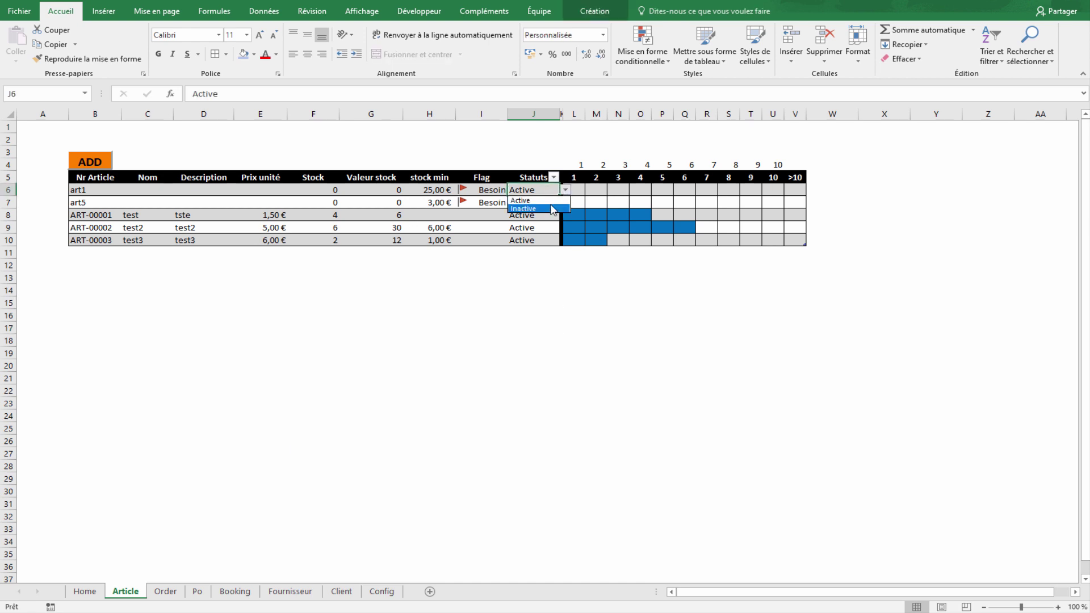
left_click(525, 214)
left_click(523, 265)
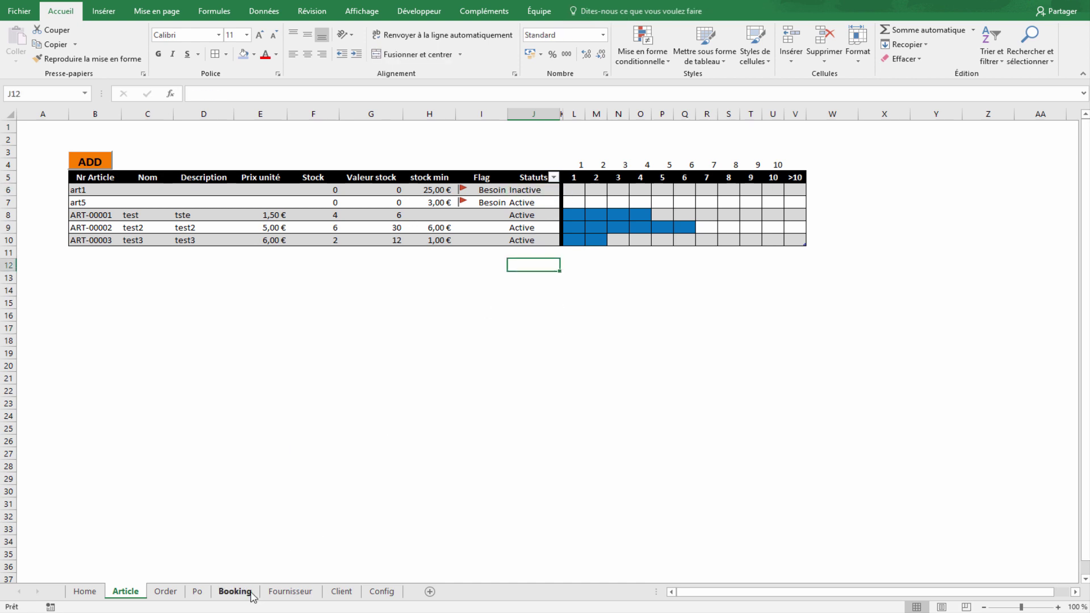
left_click(382, 591)
left_click(284, 479)
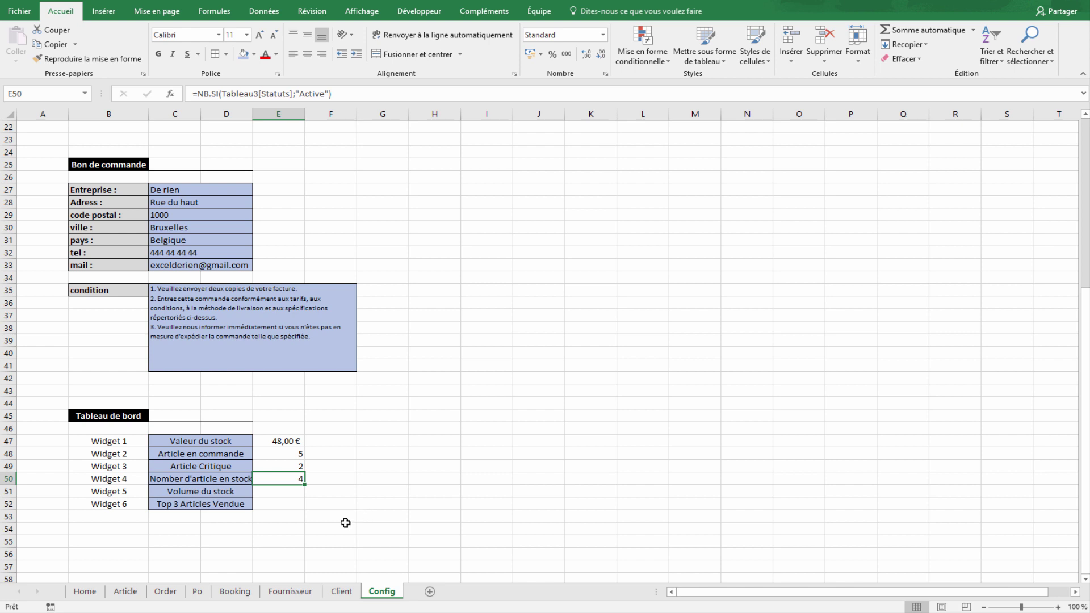
key("Down")
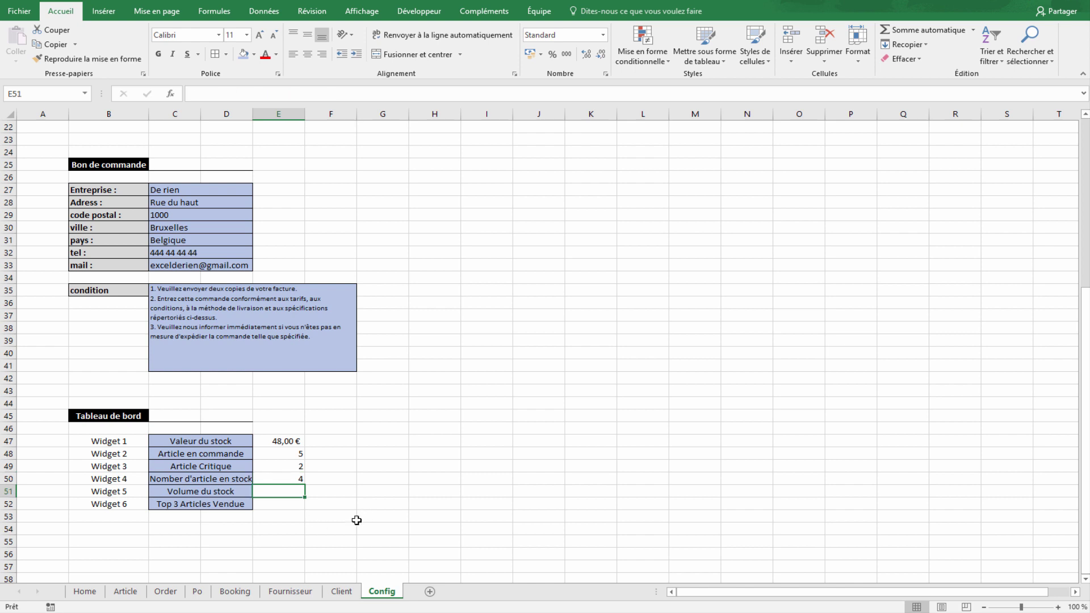
- In E51, total the Article Stock cells F6:F10 with =SOMME, giving 12
type("=SOMME(")
left_click(126, 591)
left_click_drag(313, 190, 329, 238)
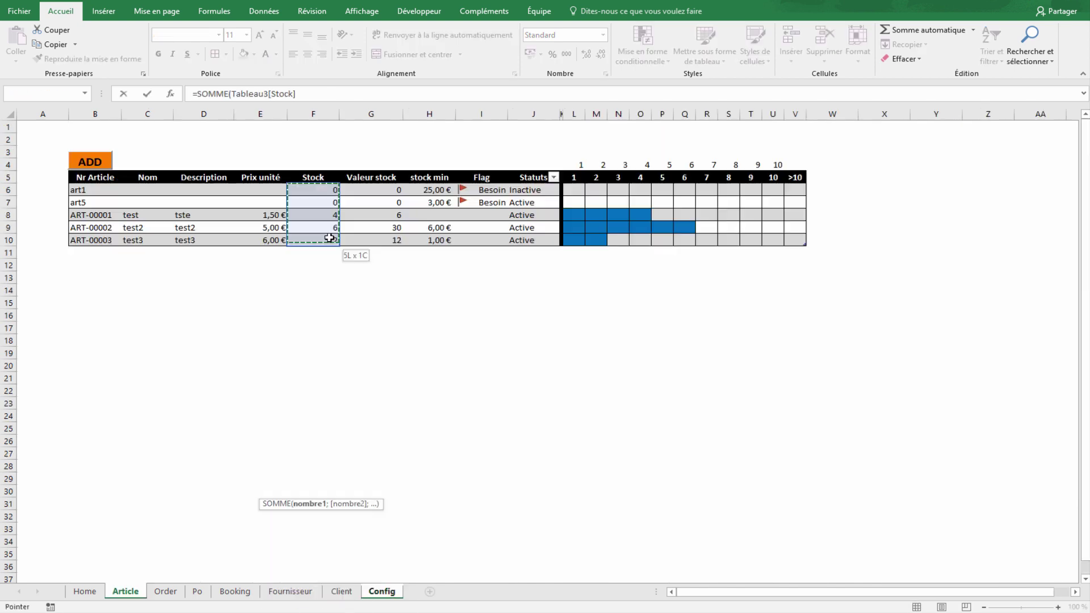
key("Return")
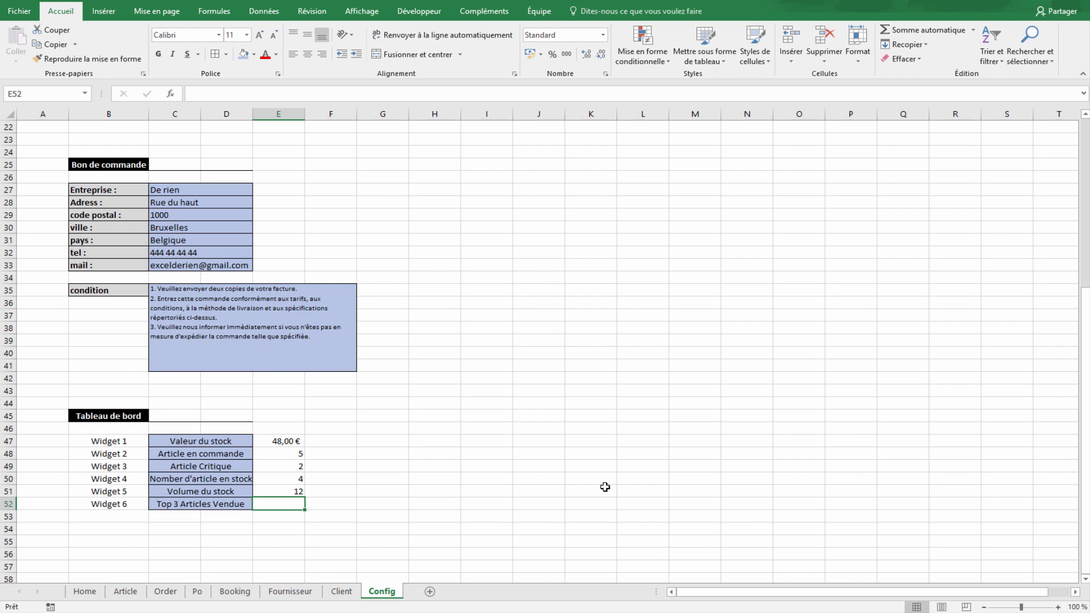
- In Booking cell I6, start an =SI formula testing whether [Type] equals "Sortie"
left_click(235, 591)
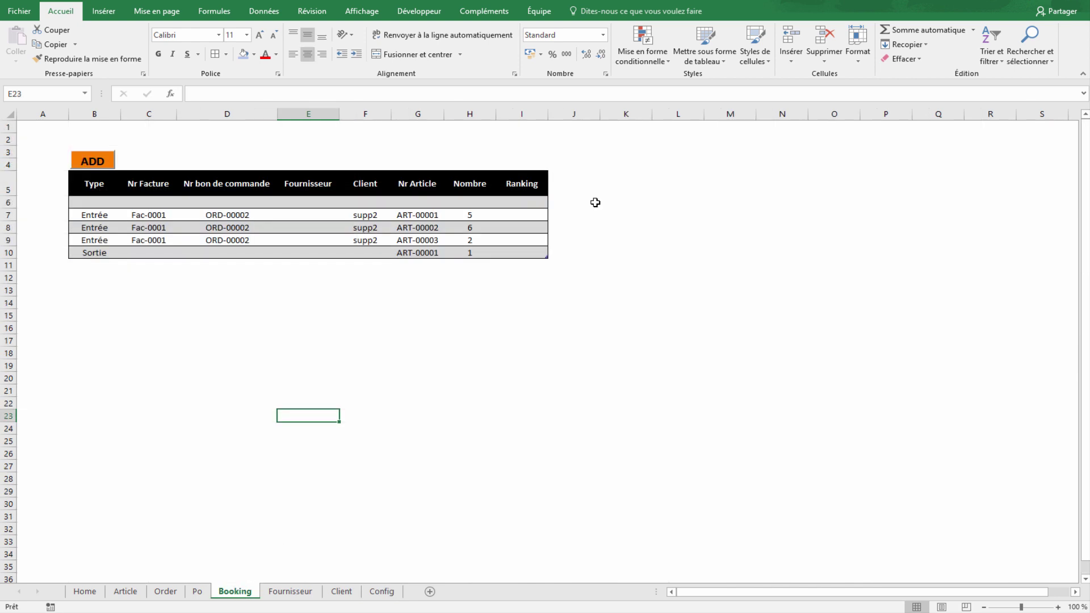
left_click(595, 203)
left_click(531, 201)
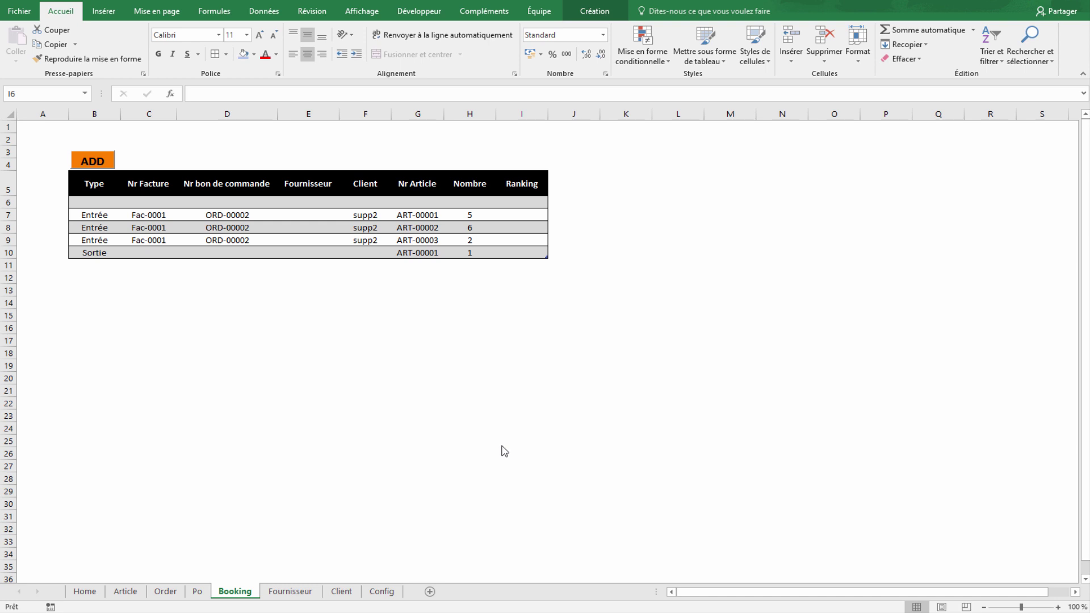
left_click(523, 203)
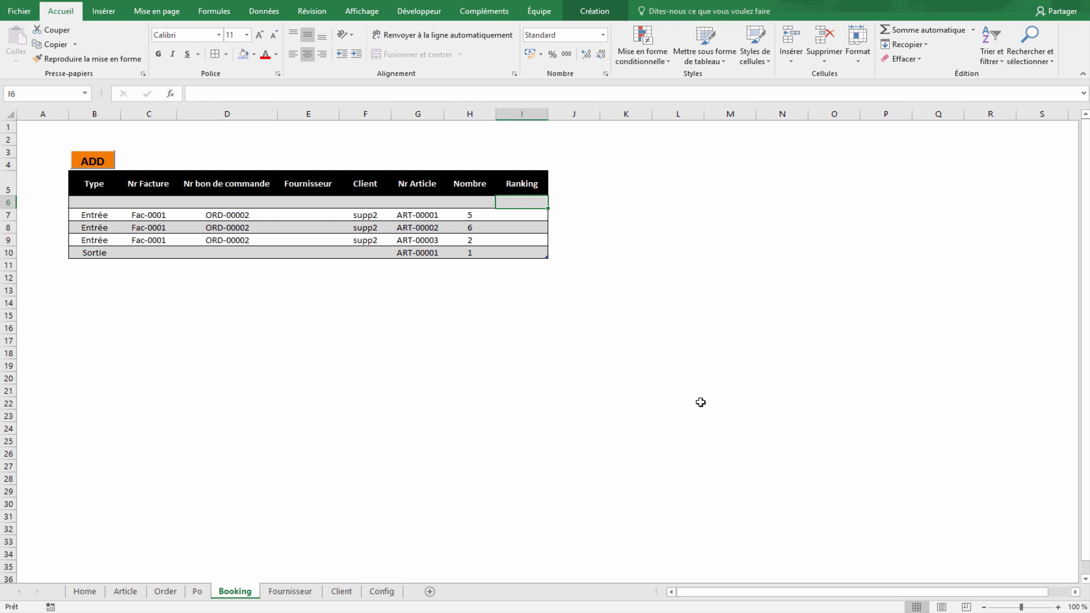
type("=")
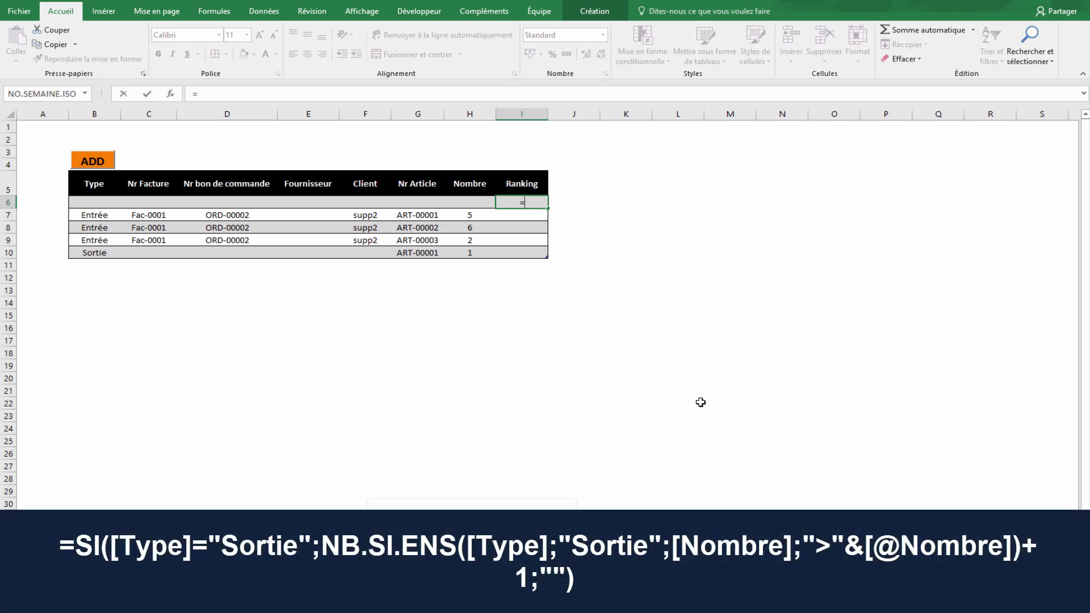
type("SI(")
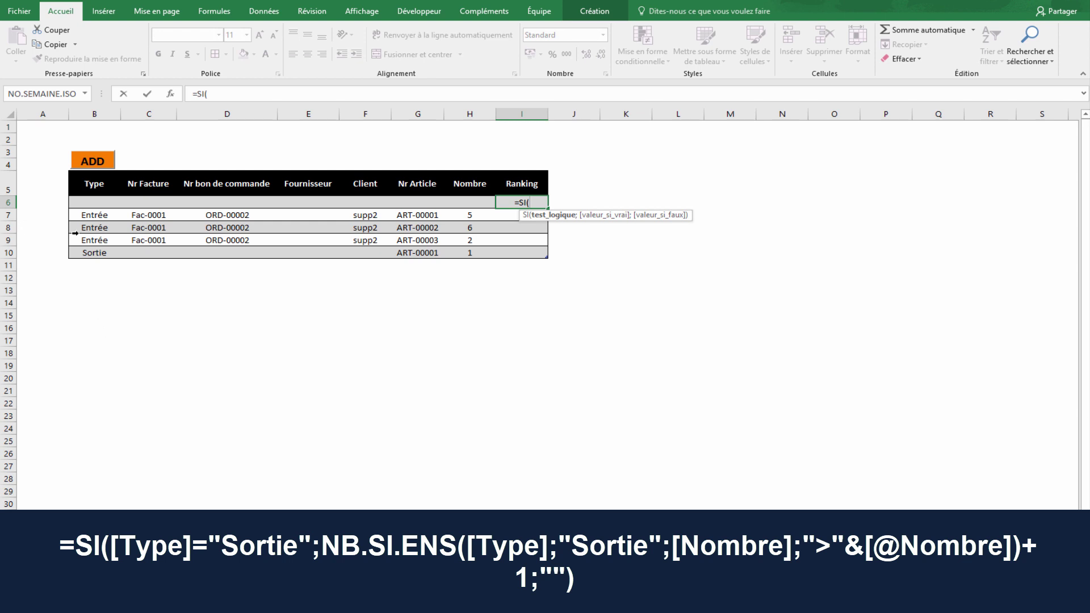
left_click_drag(91, 201, 91, 249)
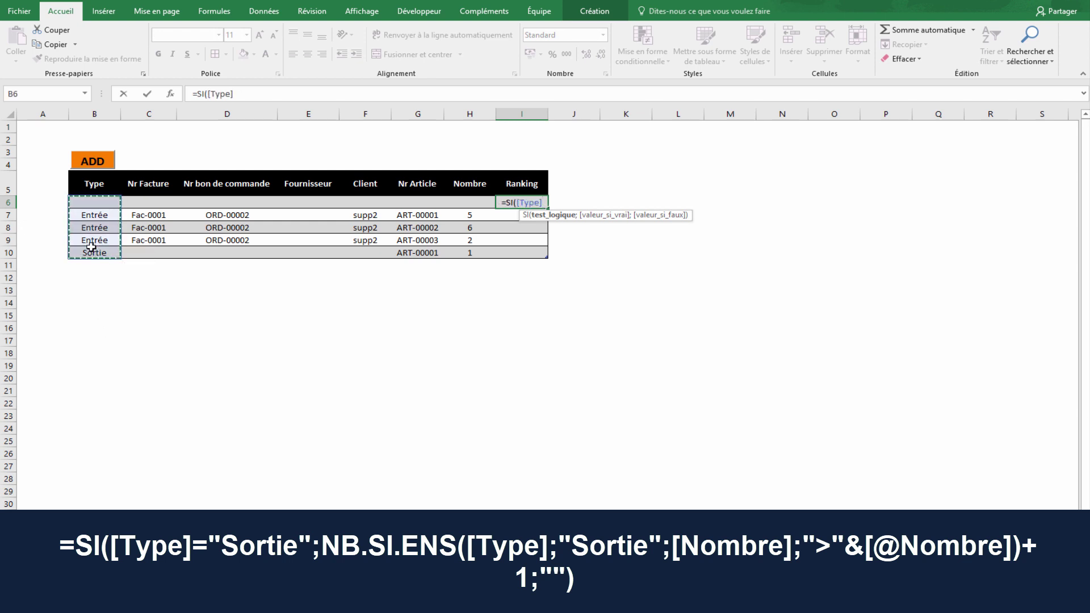
type("=\"so")
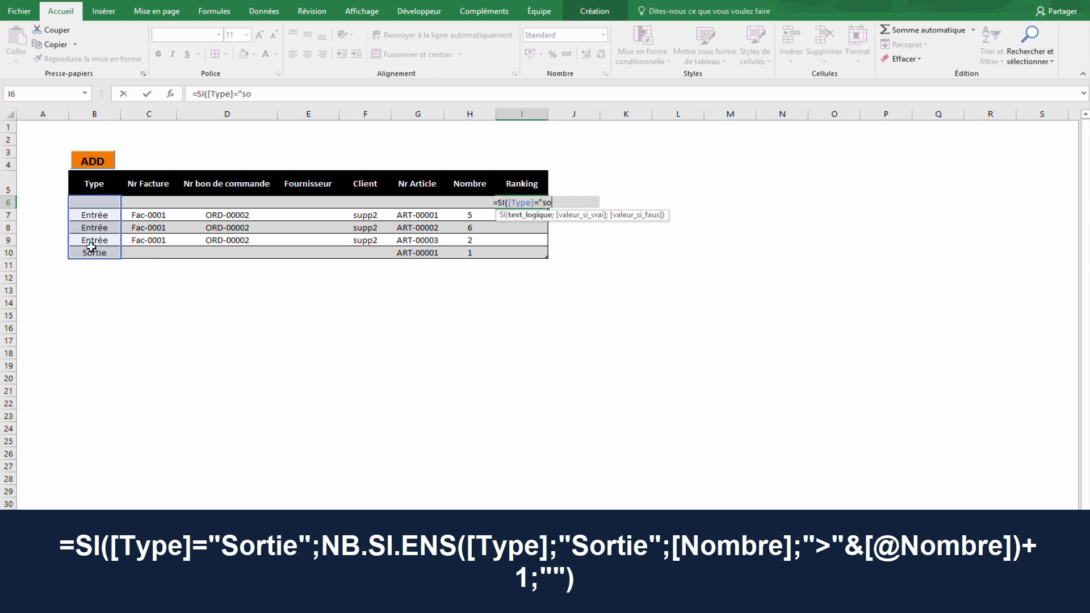
type("r")
key("BackSpace")
key("BackSpace")
key("BackSpace")
type("Sort")
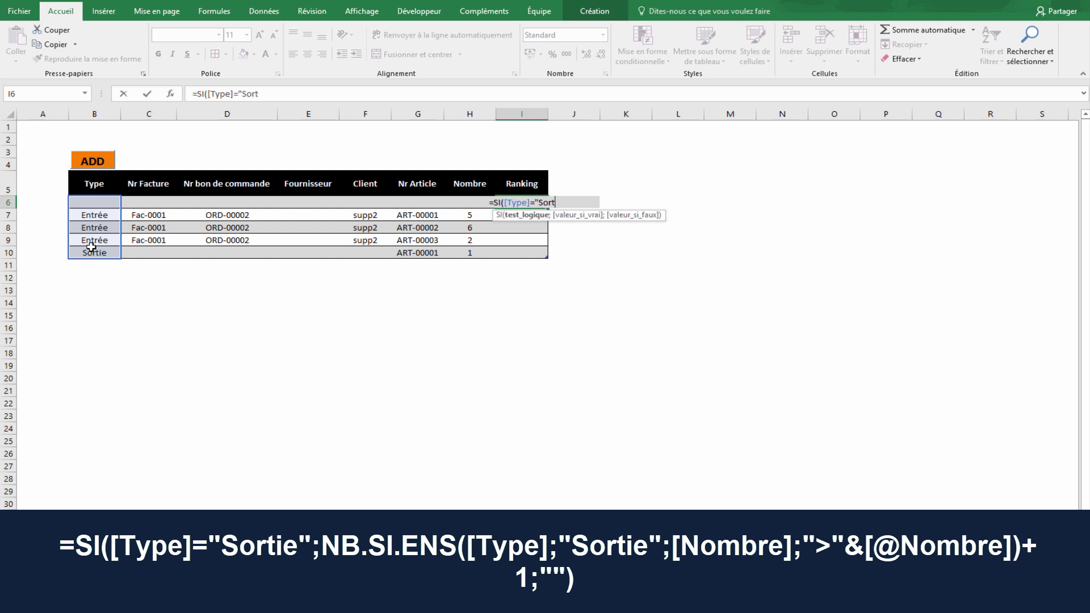
type("ie\";")
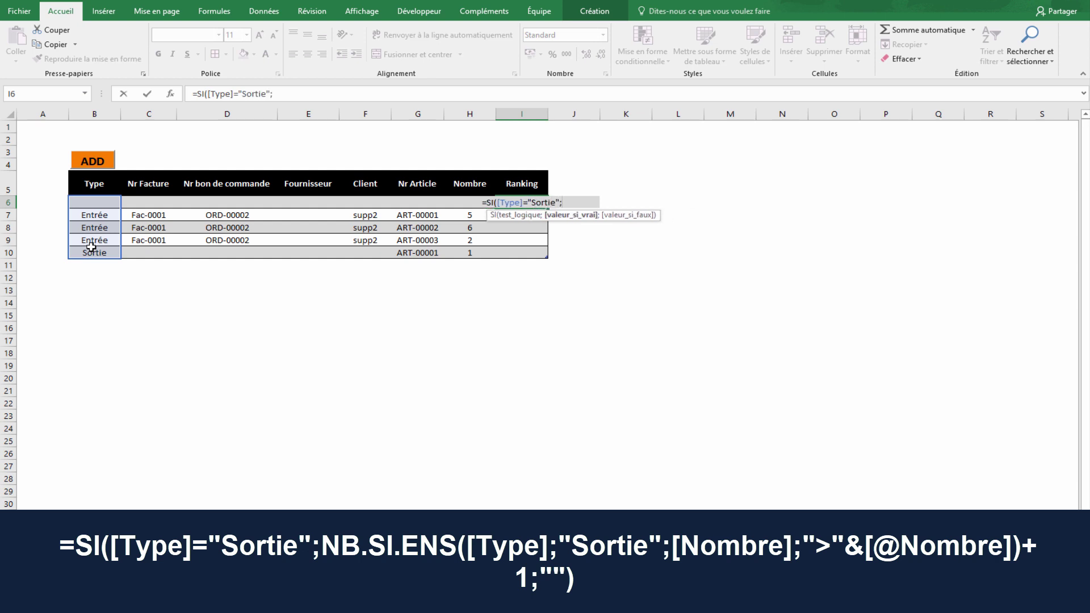
type("nb.si")
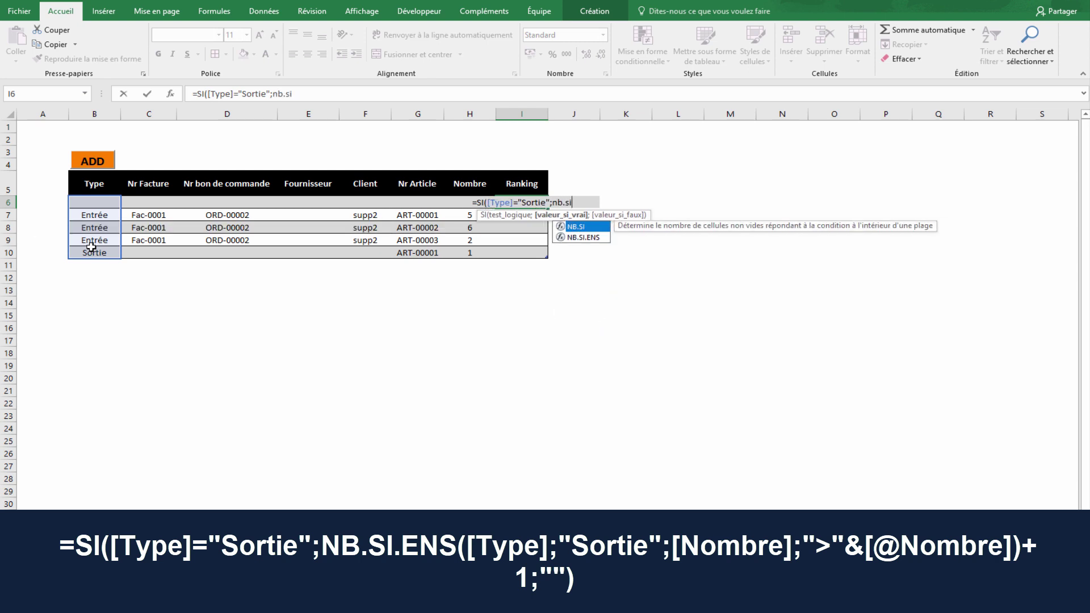
type(".ens")
key("Tab")
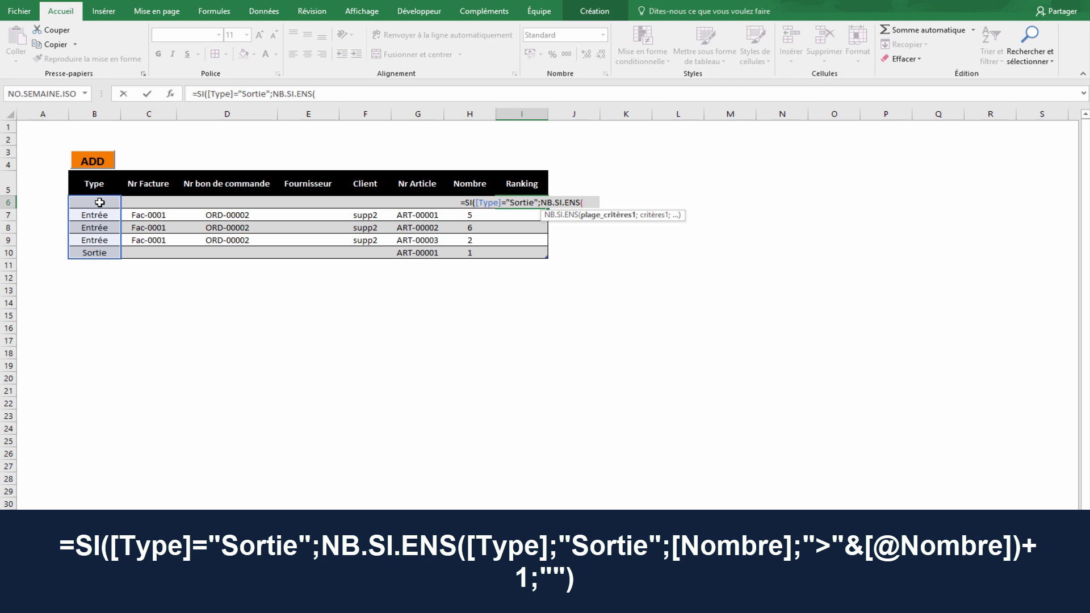
left_click_drag(100, 202, 102, 251)
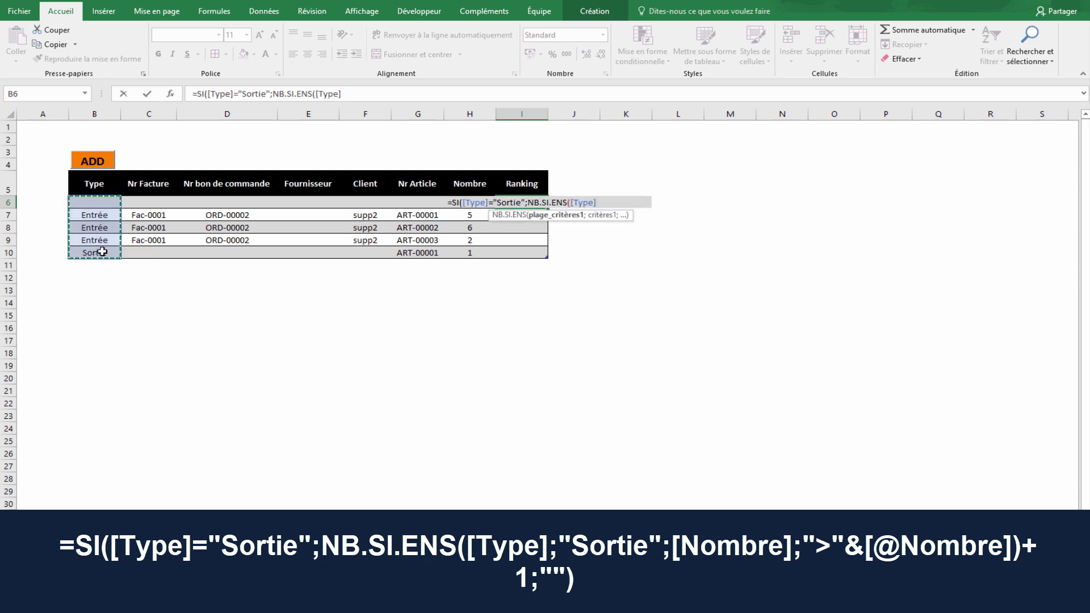
type(";\"")
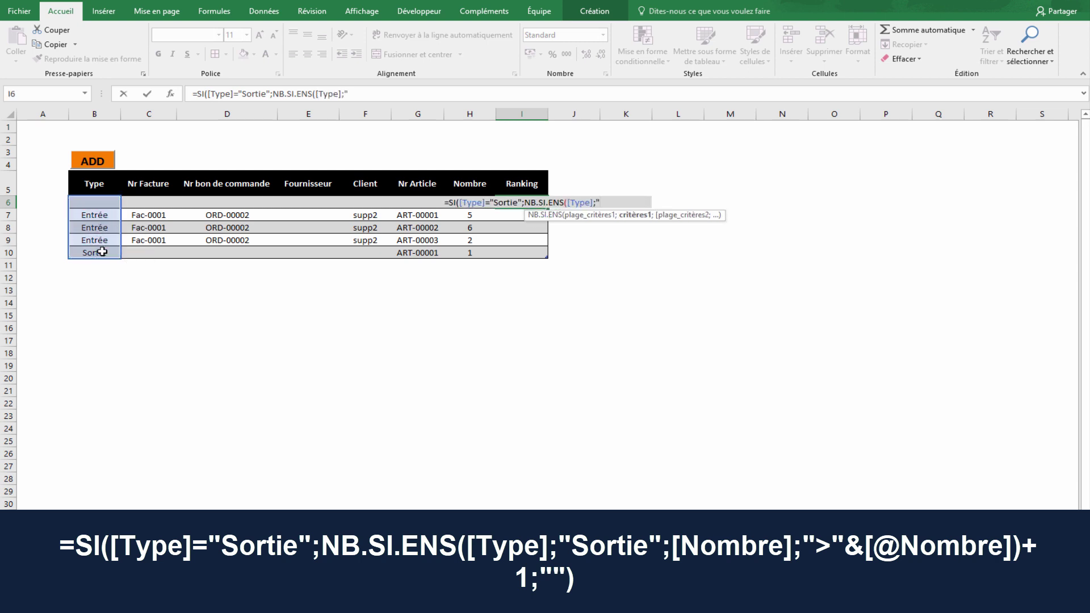
type("Sortie\"")
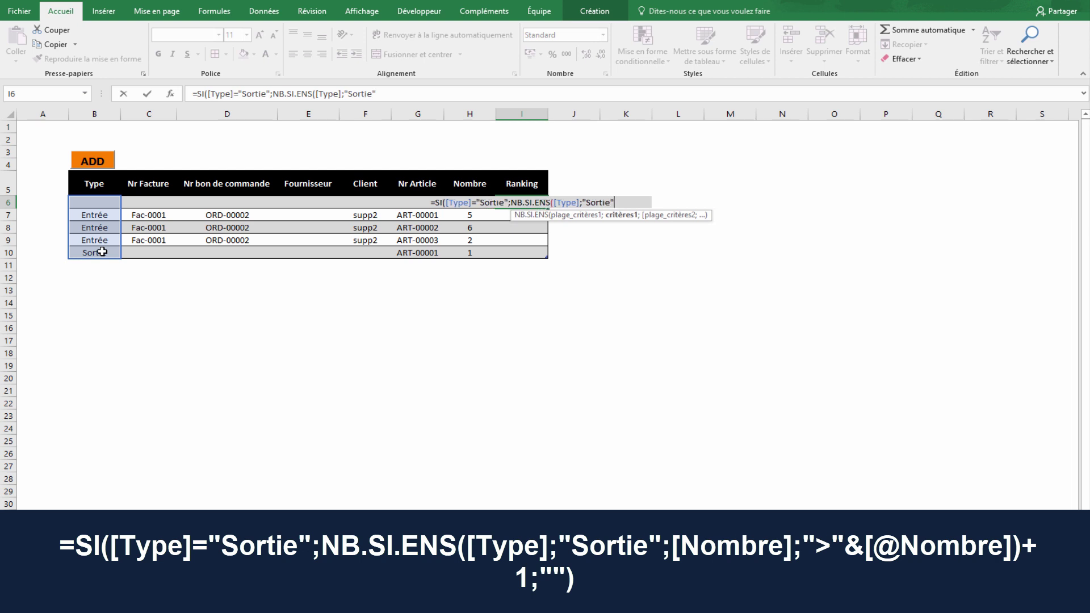
type(";")
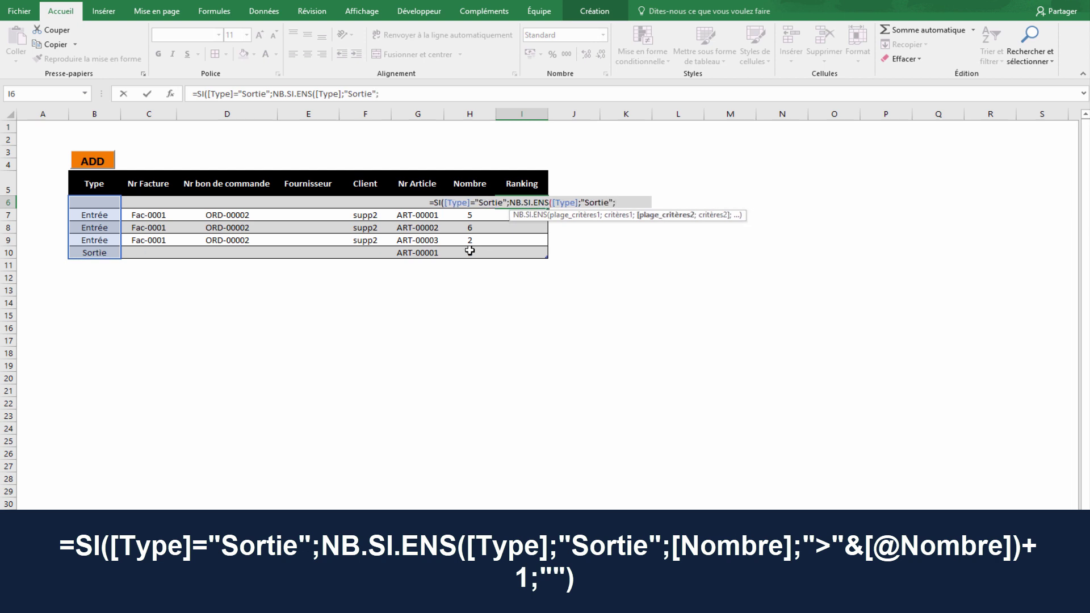
left_click_drag(470, 250, 457, 203)
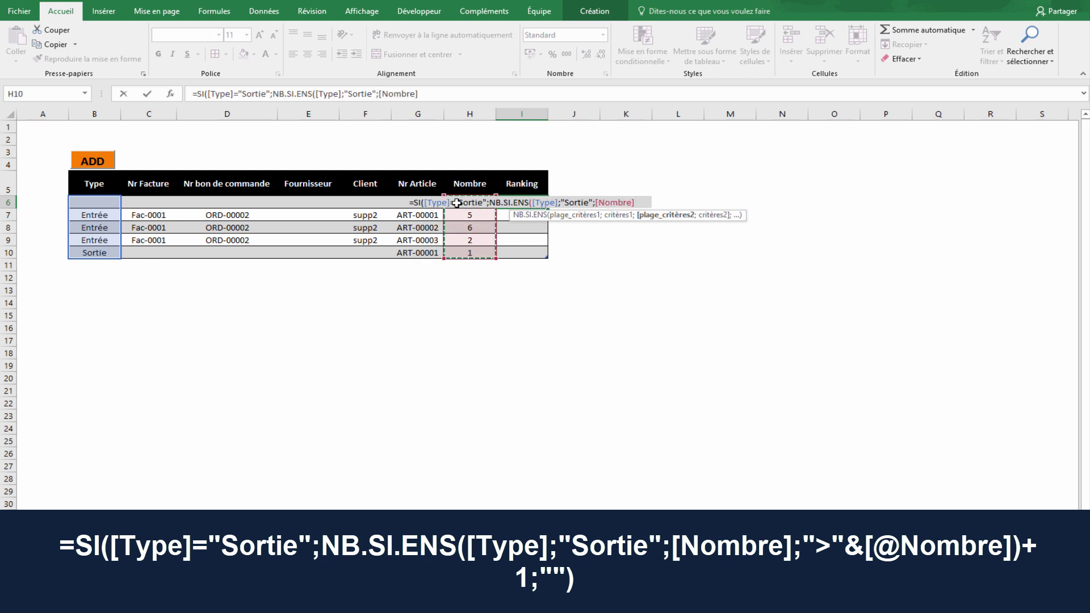
type(";")
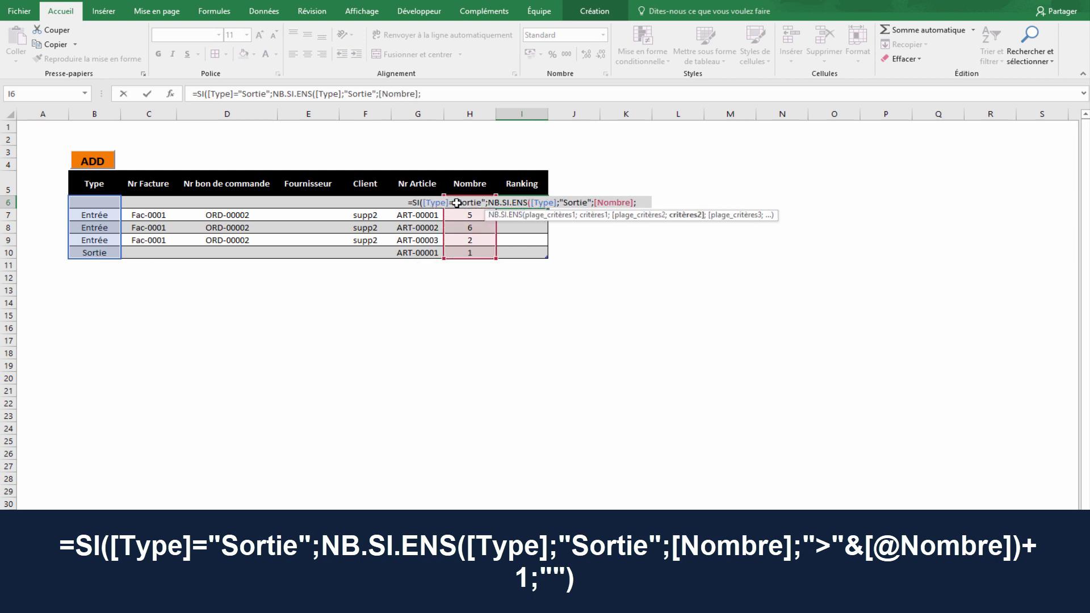
type("&")
key("BackSpace")
type("\"")
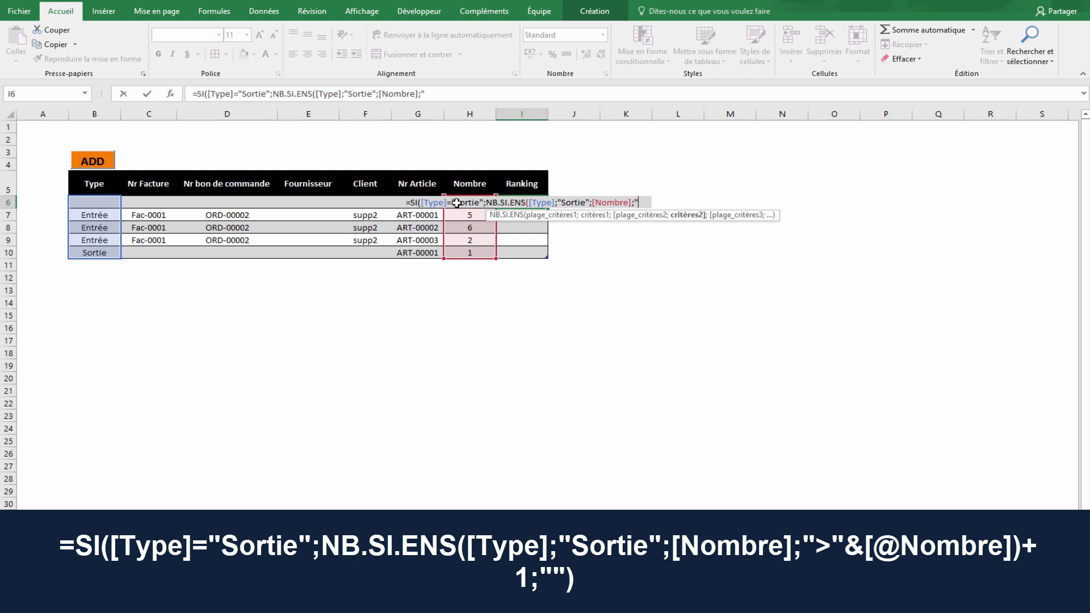
type(">")
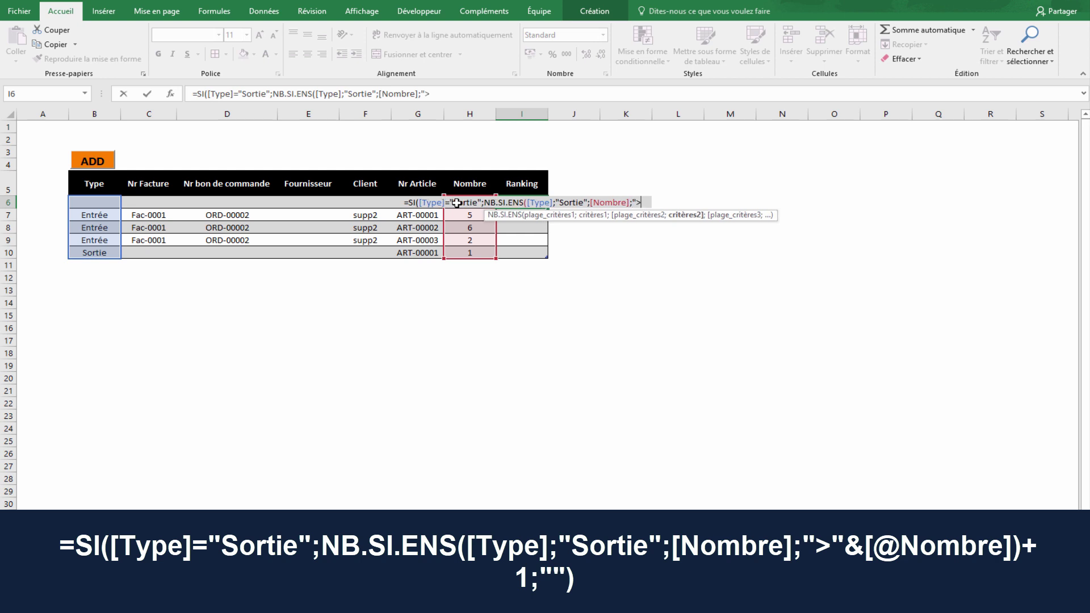
type("\"&")
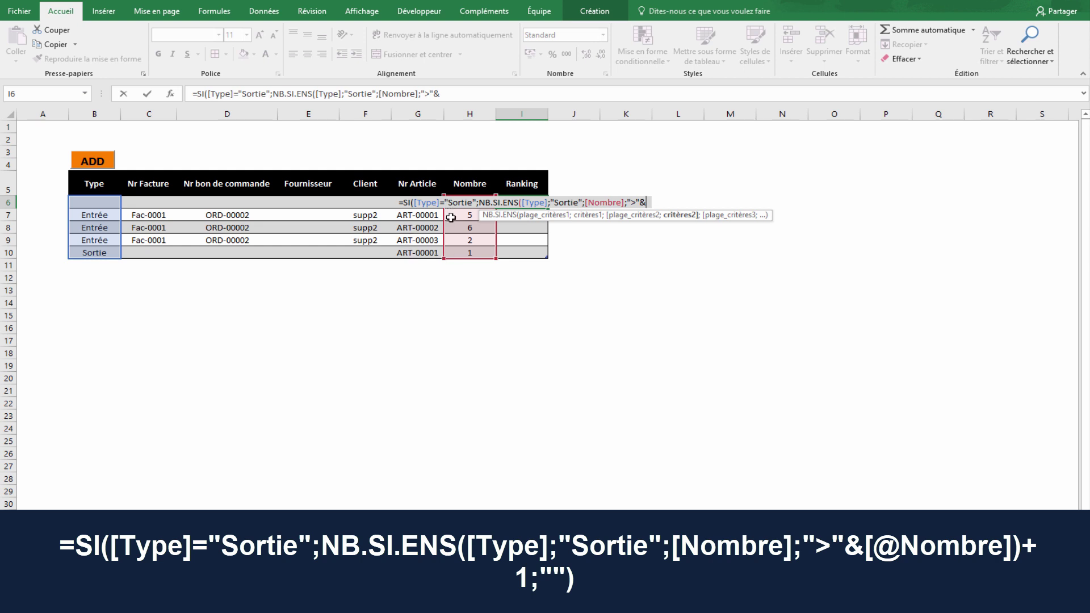
left_click(453, 216)
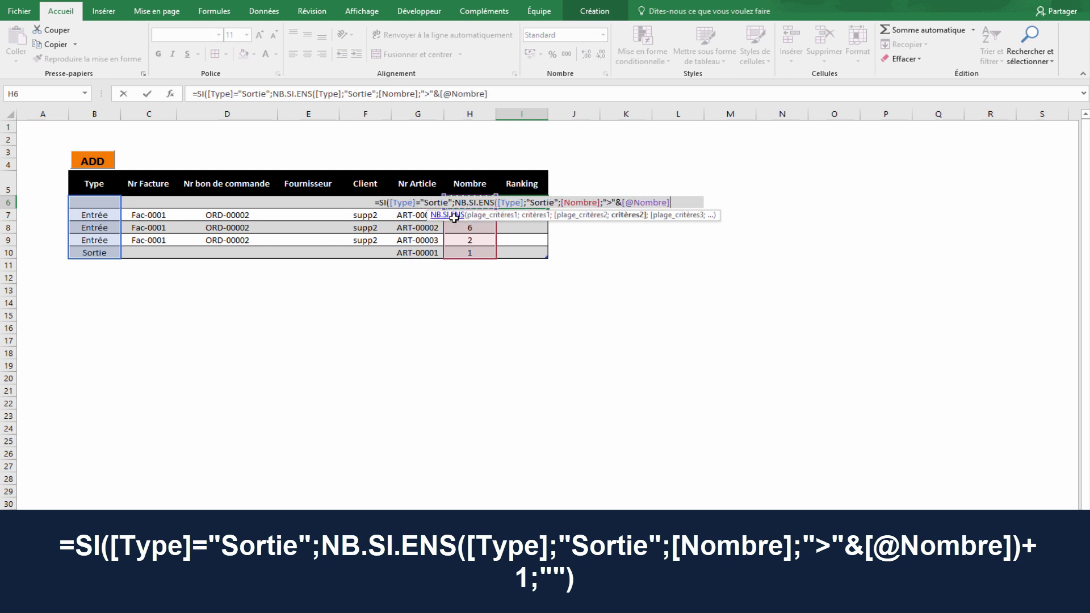
type(")")
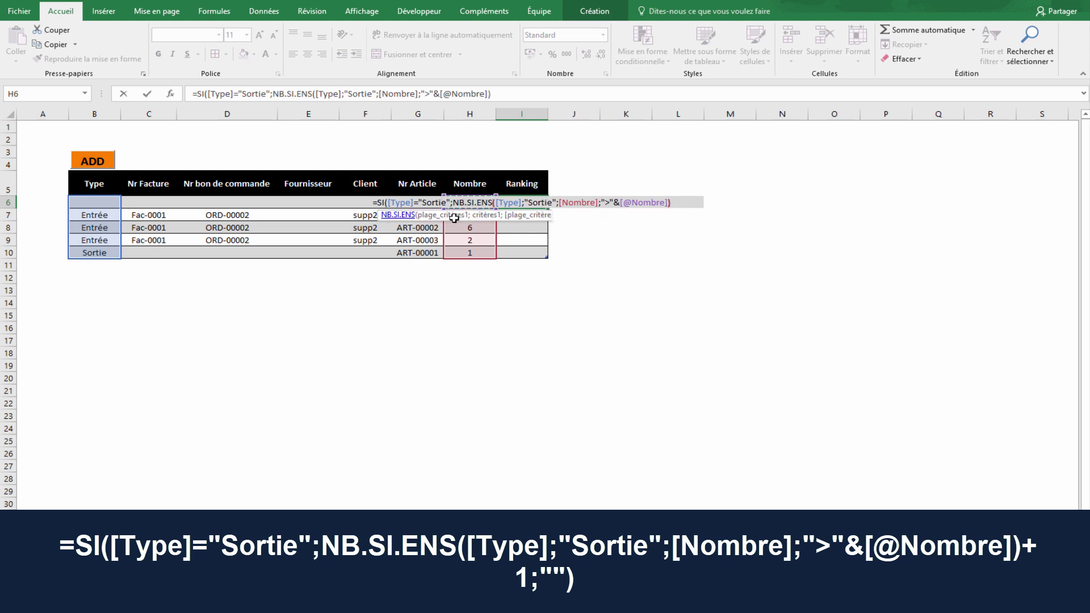
type("+1")
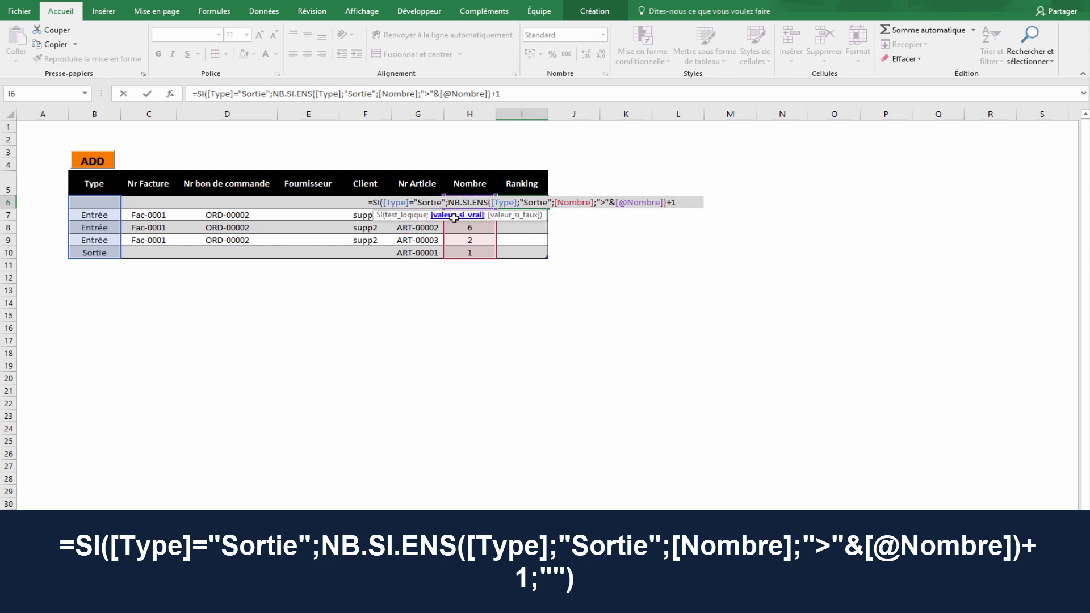
type(";\"\"")
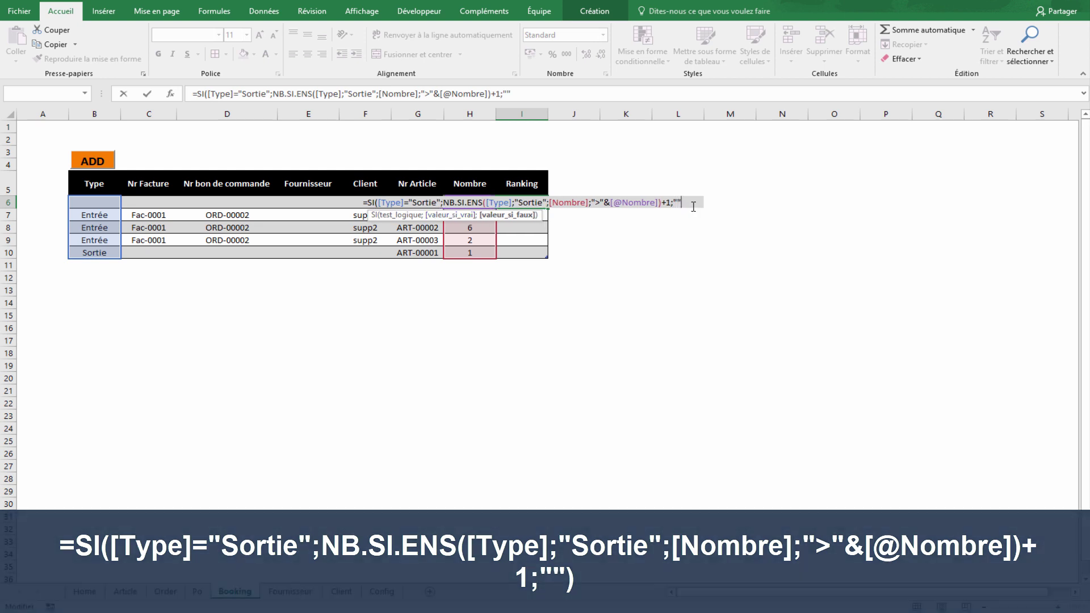
type(")")
key("Return")
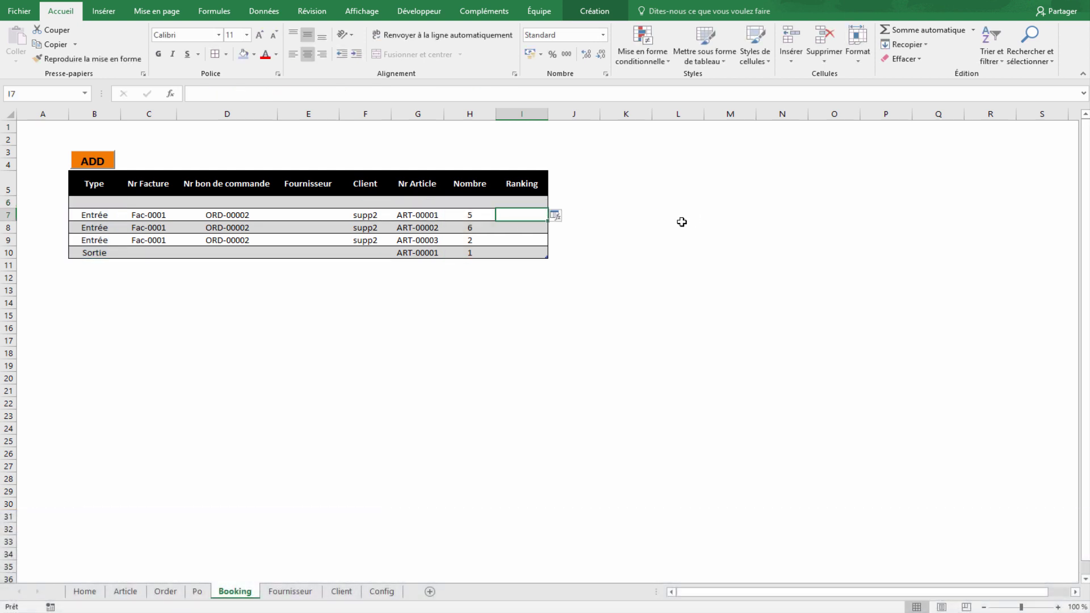
- Fill the Ranking formula down the whole Ranking column of the Booking table
left_click(559, 216)
left_click(596, 238)
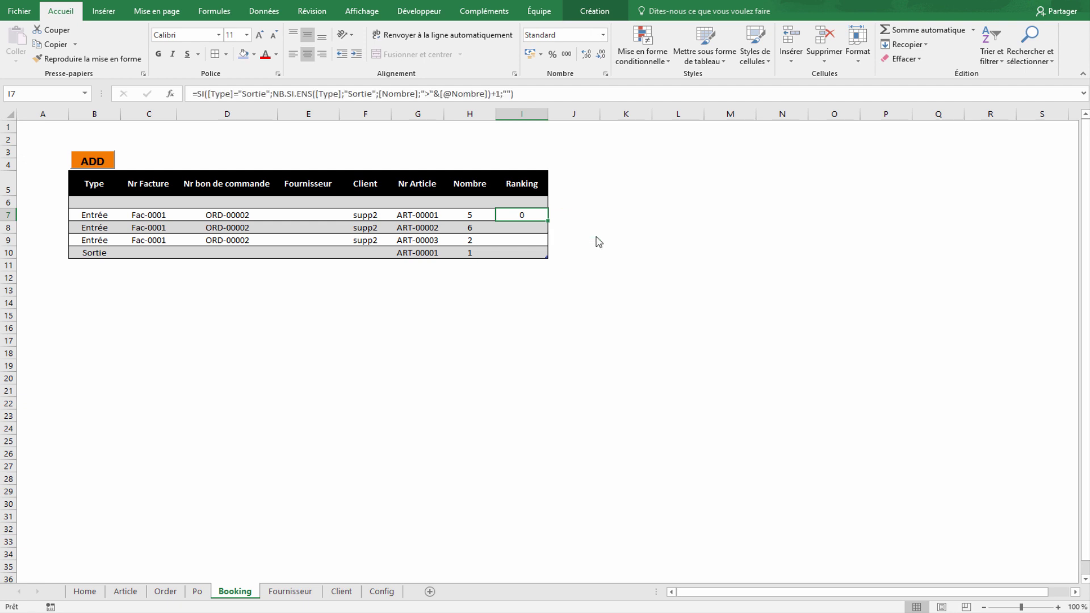
left_click(590, 292)
left_click(416, 308)
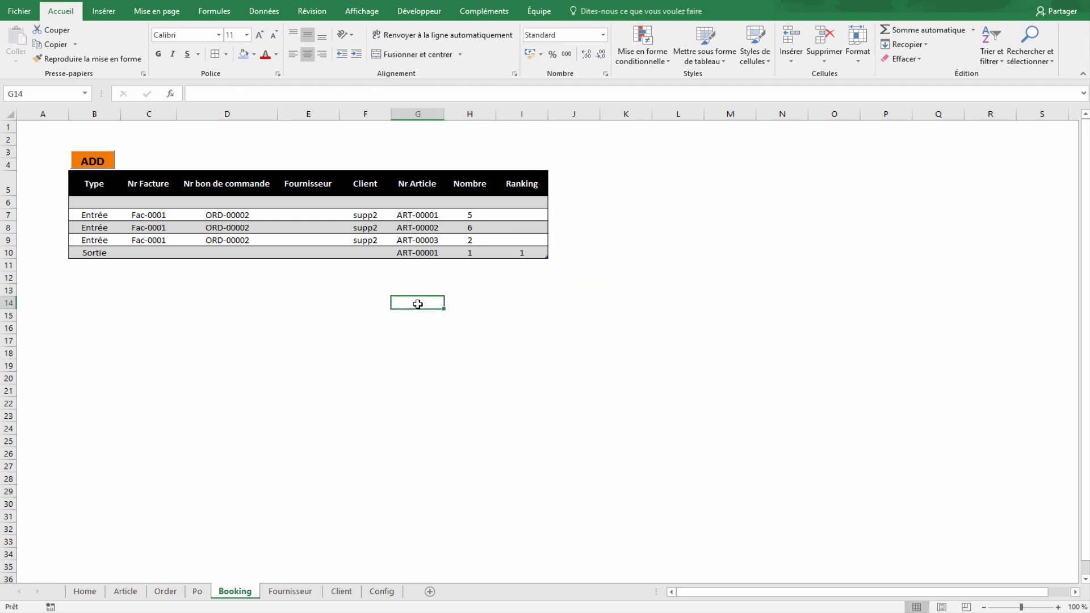
left_click(529, 254)
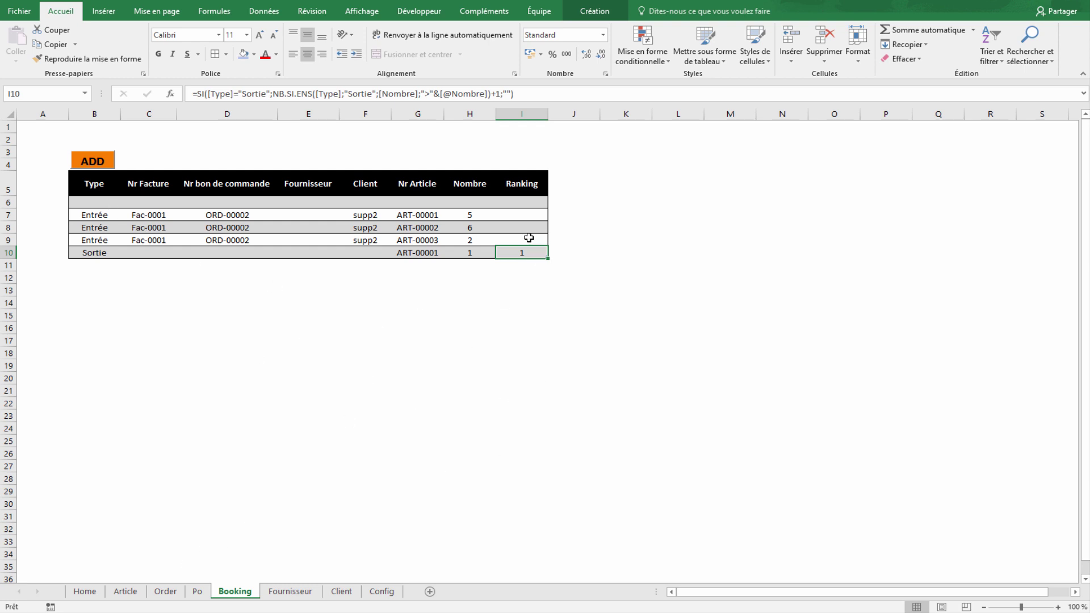
- Add a new Sortie row for article ART-00002 with quantity 2
key("Tab")
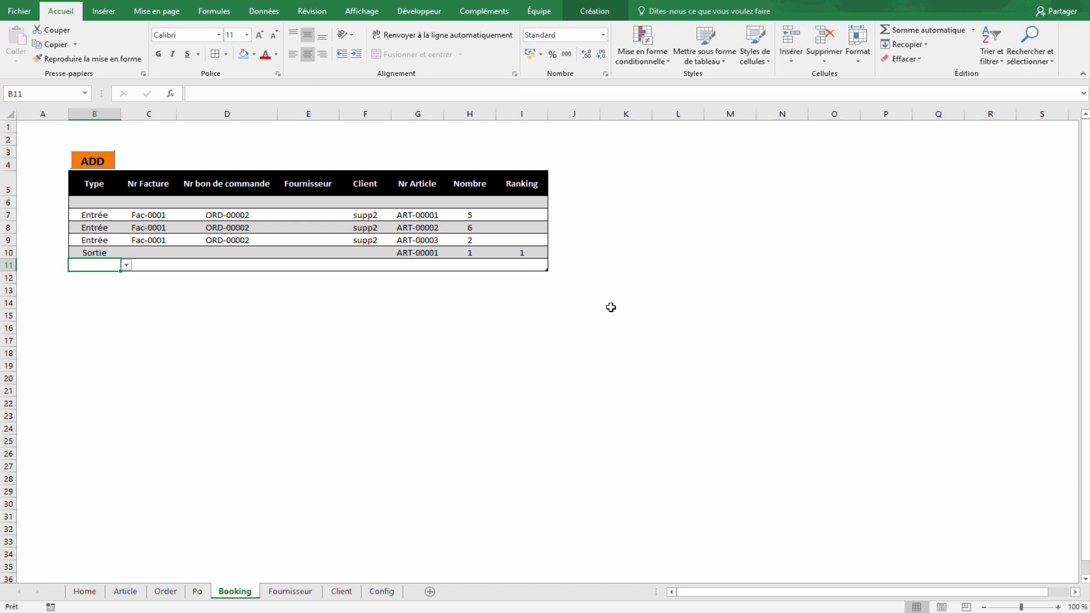
type("Sortie")
key("Tab")
key("Tab")
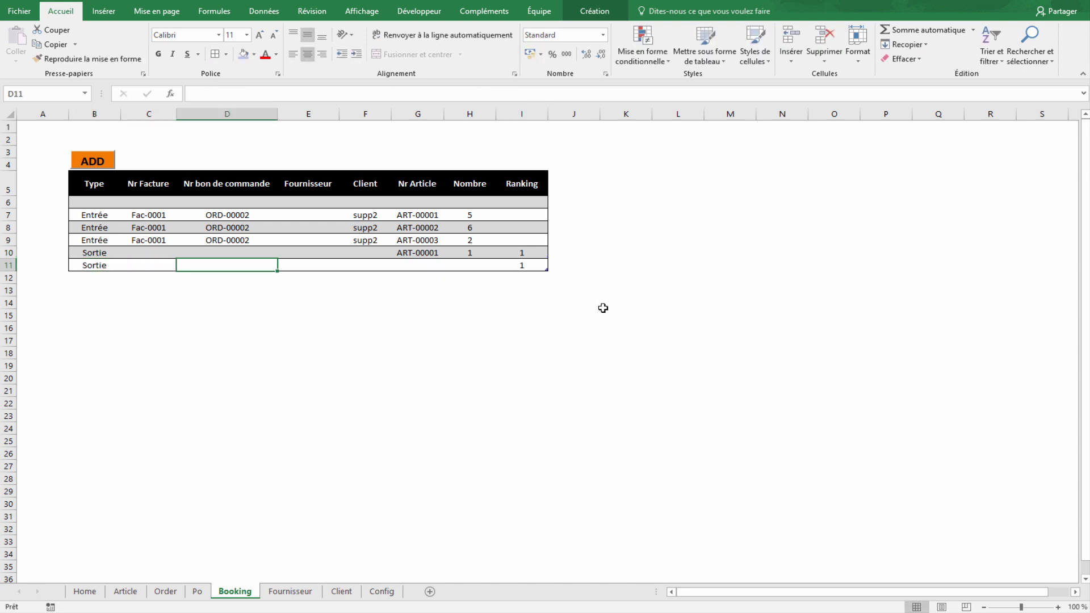
key("Tab")
key("Tab")
key("Tab")
left_click(432, 230)
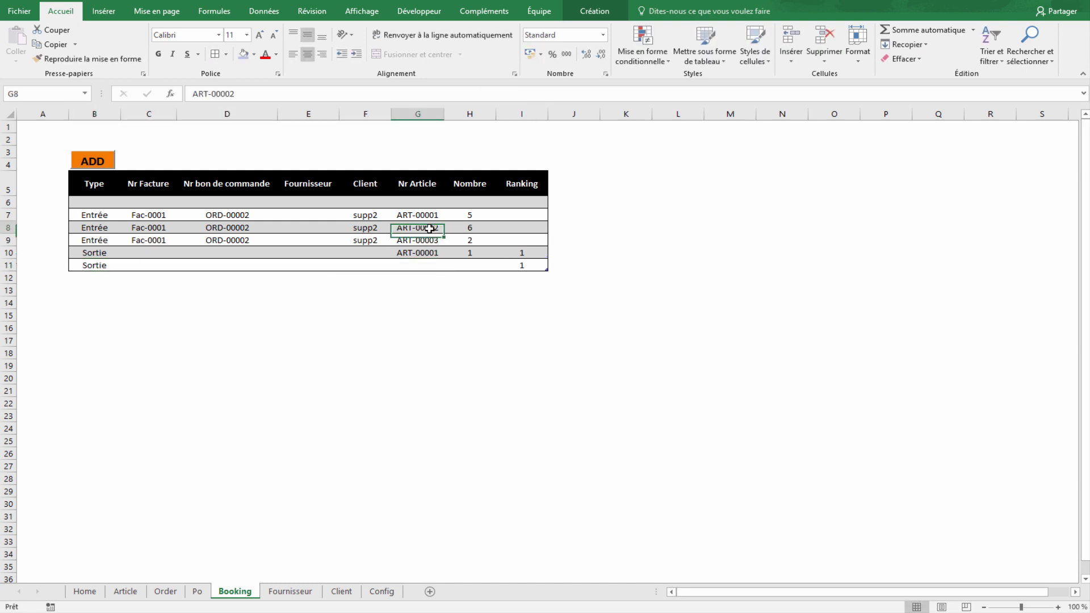
key("ctrl+c")
key("Down")
key("Down")
key("Down")
key("ctrl+v")
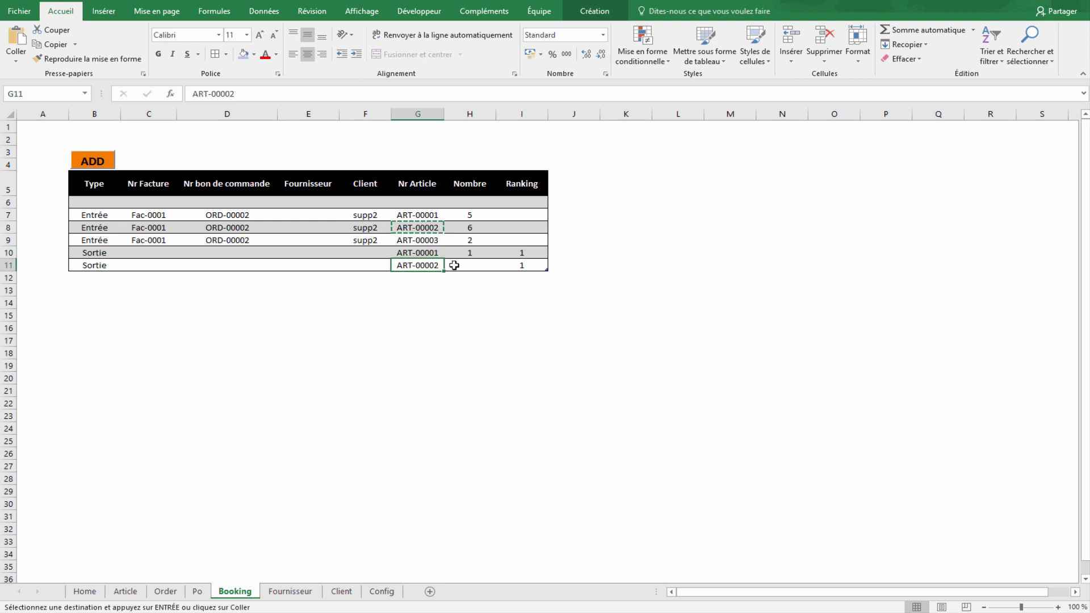
key("Tab")
type("2")
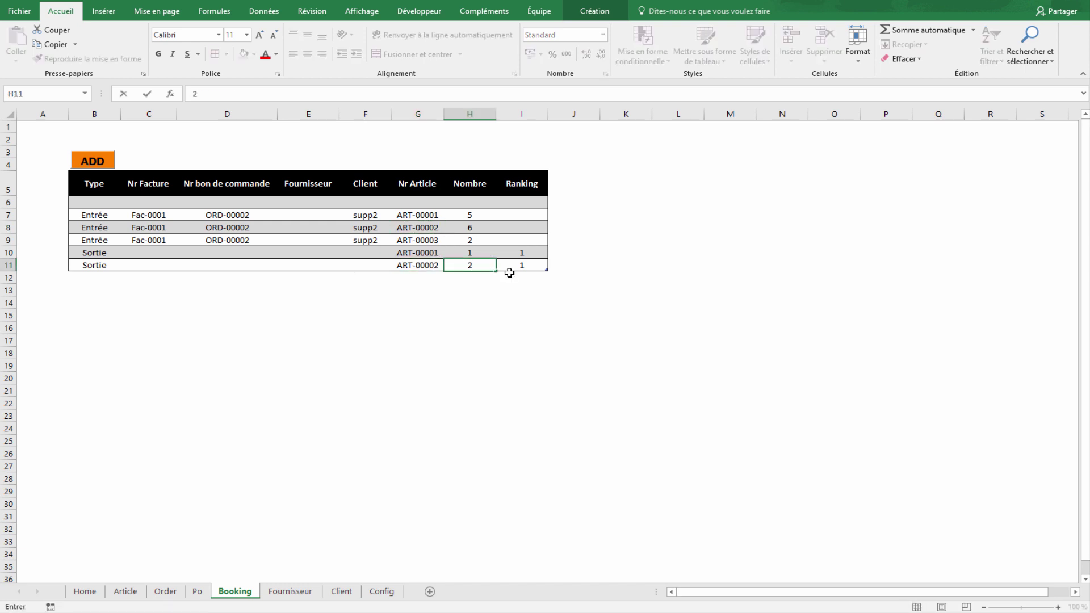
key("Return")
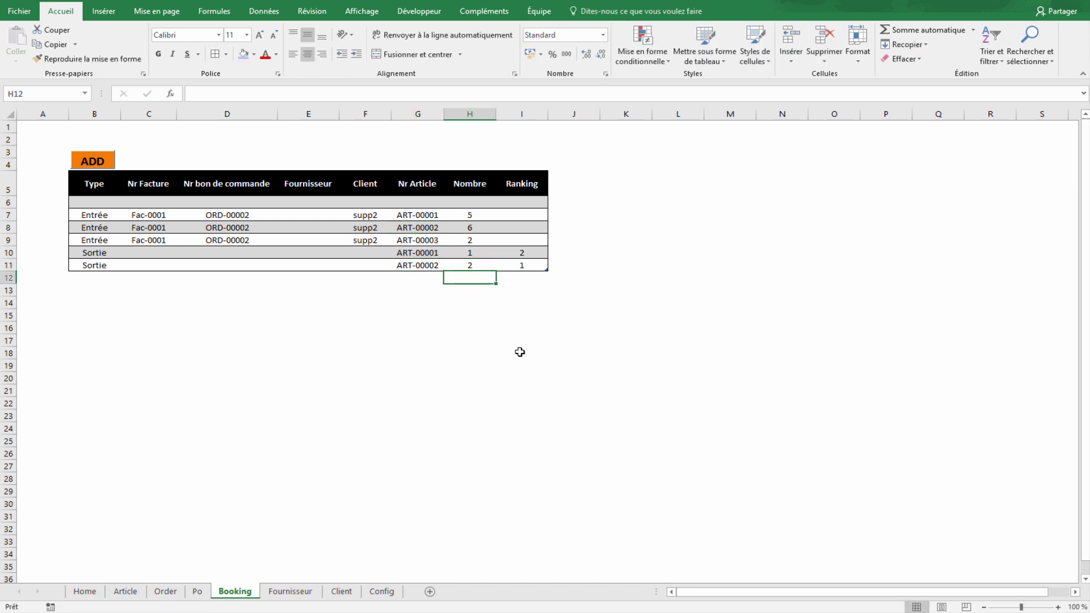
left_click(532, 343)
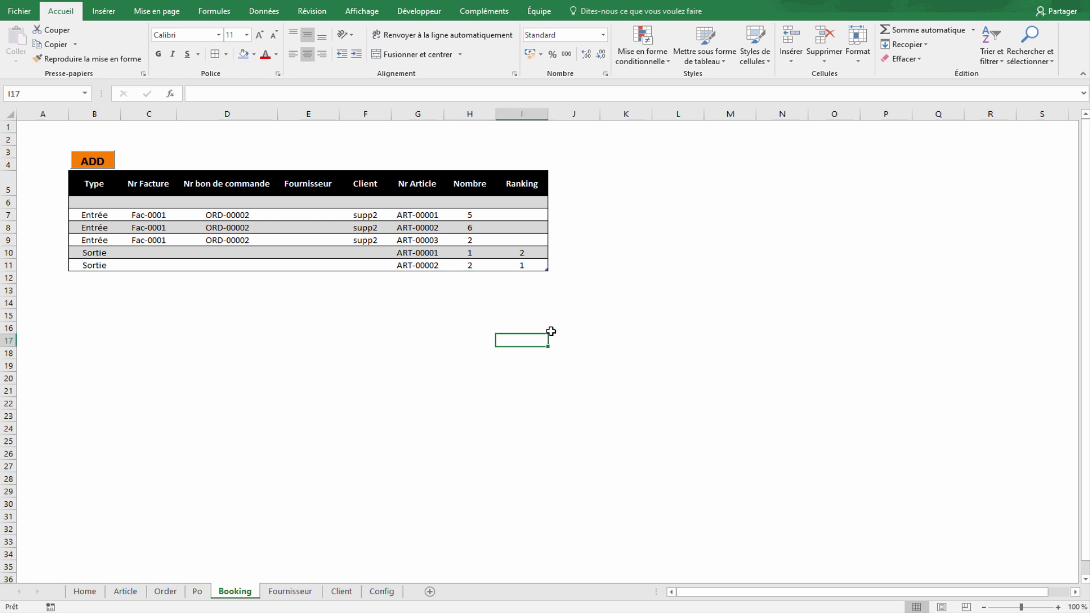
- Add another Sortie row in row 12 for article ART-00003
left_click(534, 265)
key("Tab")
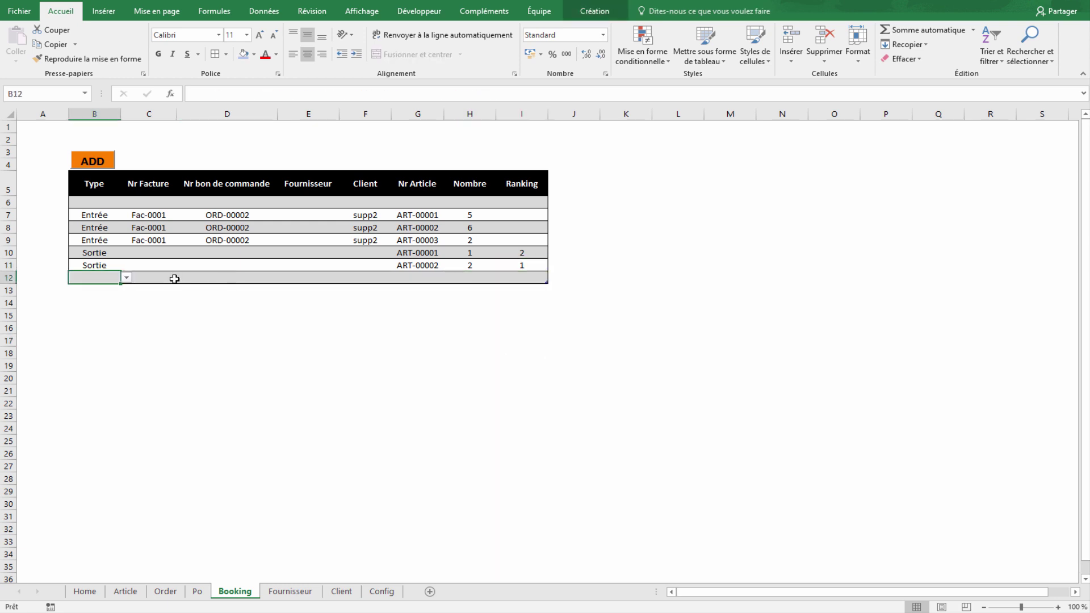
left_click(126, 278)
left_click(108, 295)
left_click(423, 276)
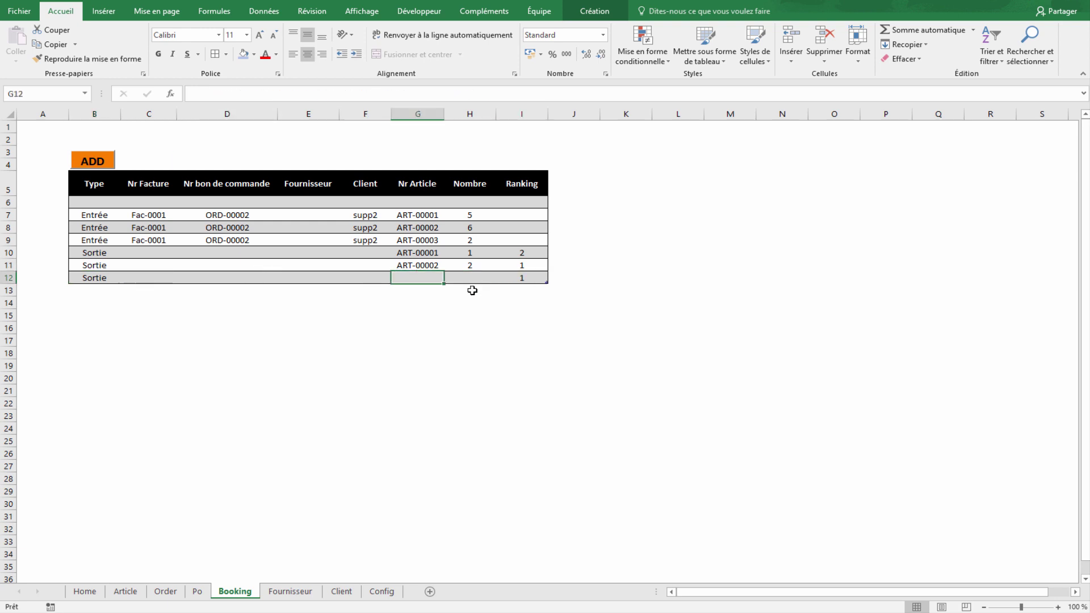
type("Artt")
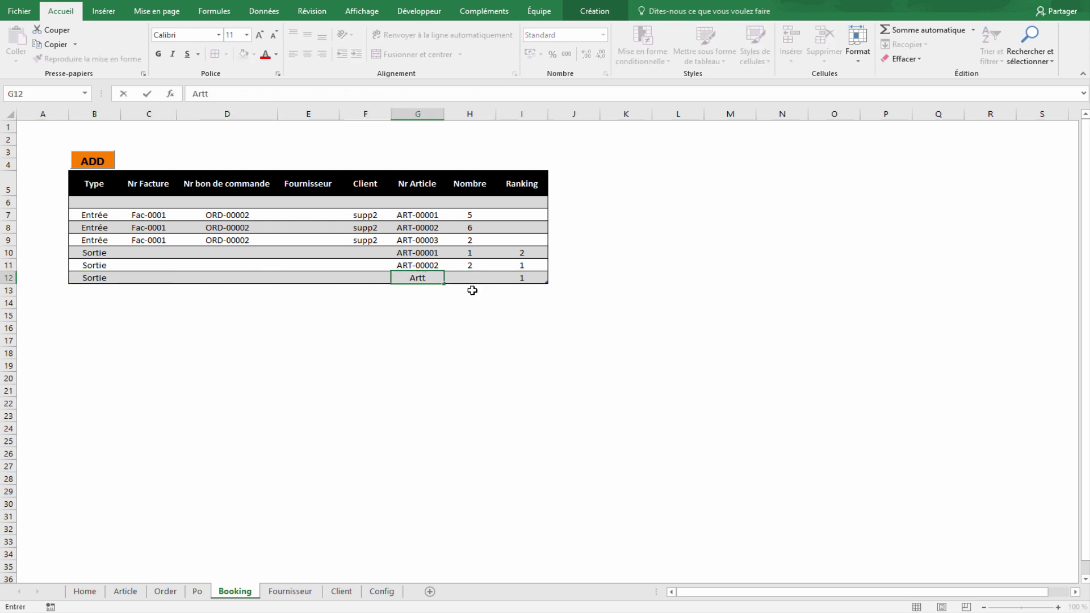
type("icle")
left_click(427, 241)
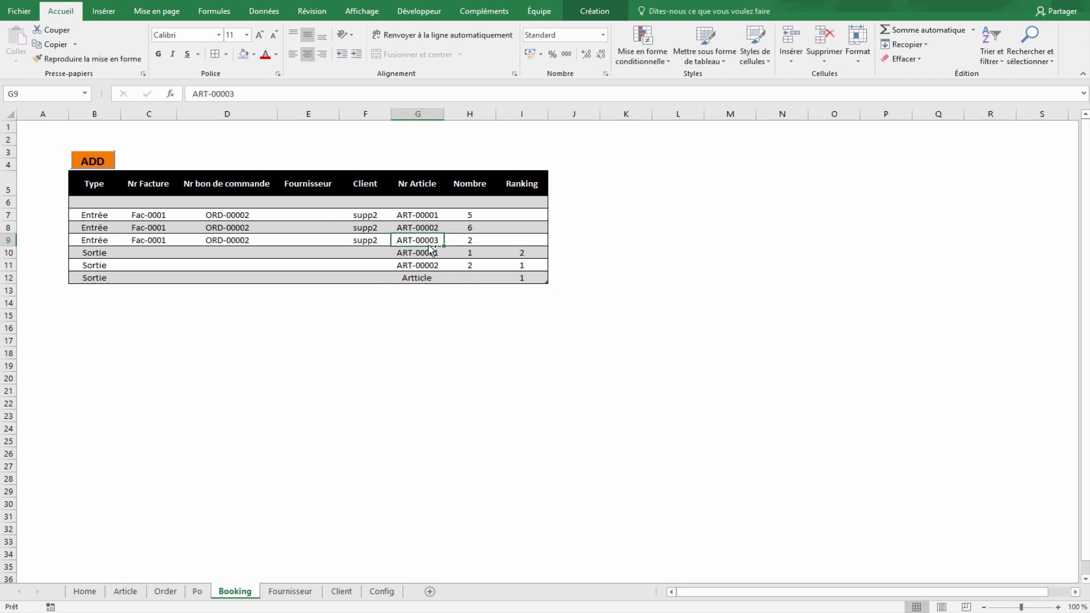
key("ctrl+c")
left_click(432, 278)
key("ctrl+v")
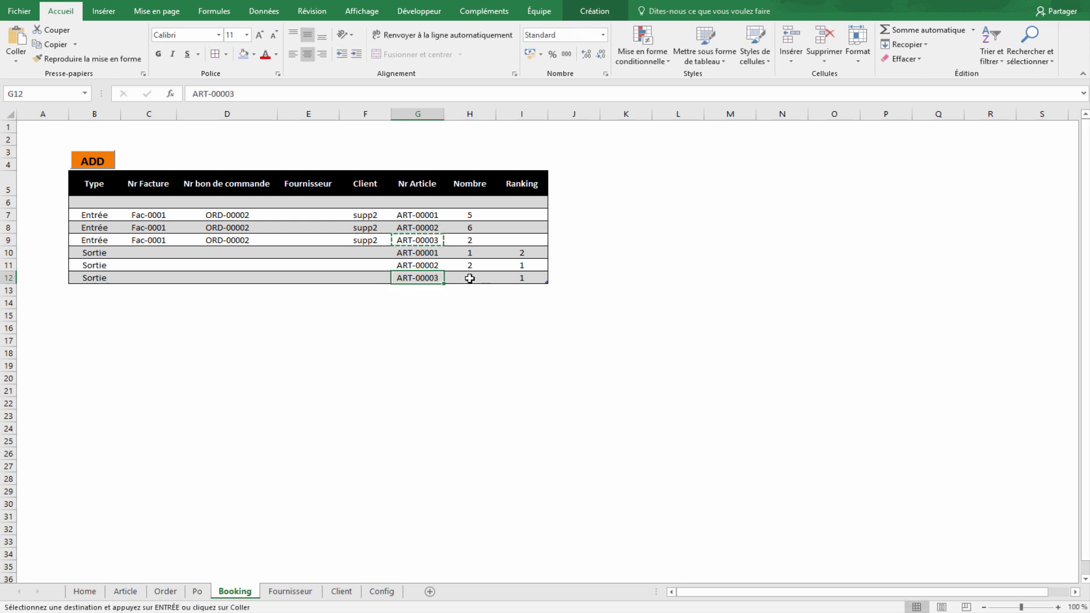
left_click(490, 281)
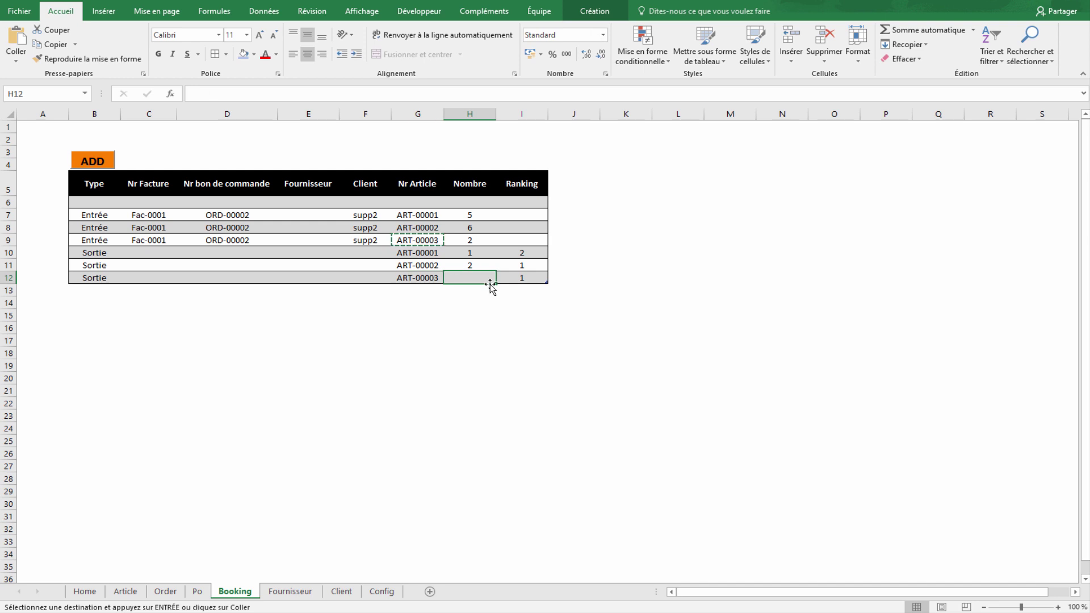
- Enter Sortie quantities 3, 5 and 1 in H10:H12, giving ranks 2, 1 and 3
type("1")
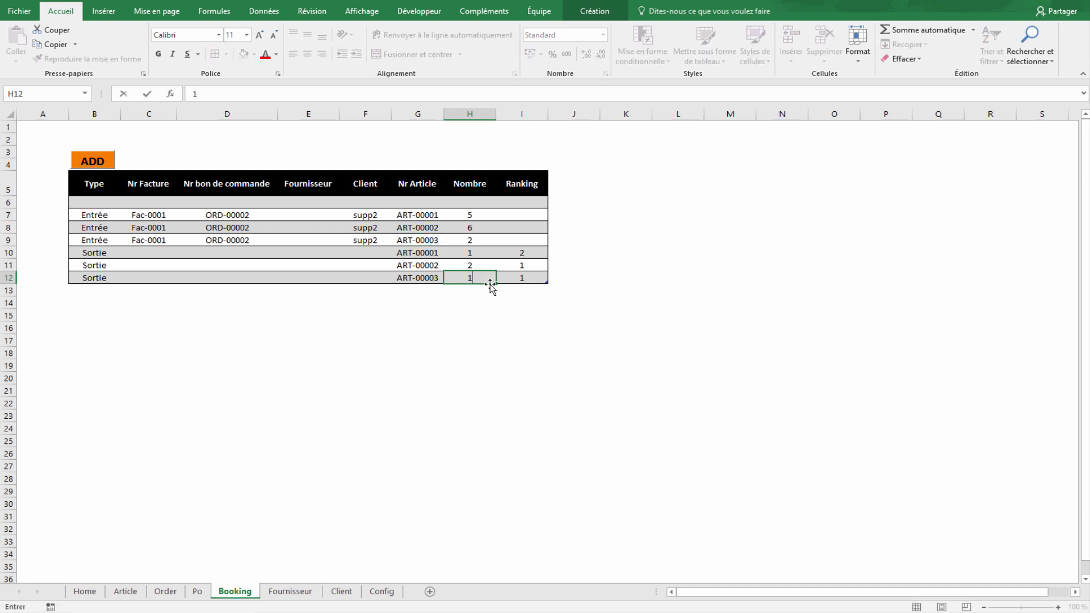
left_click(475, 258)
type("3")
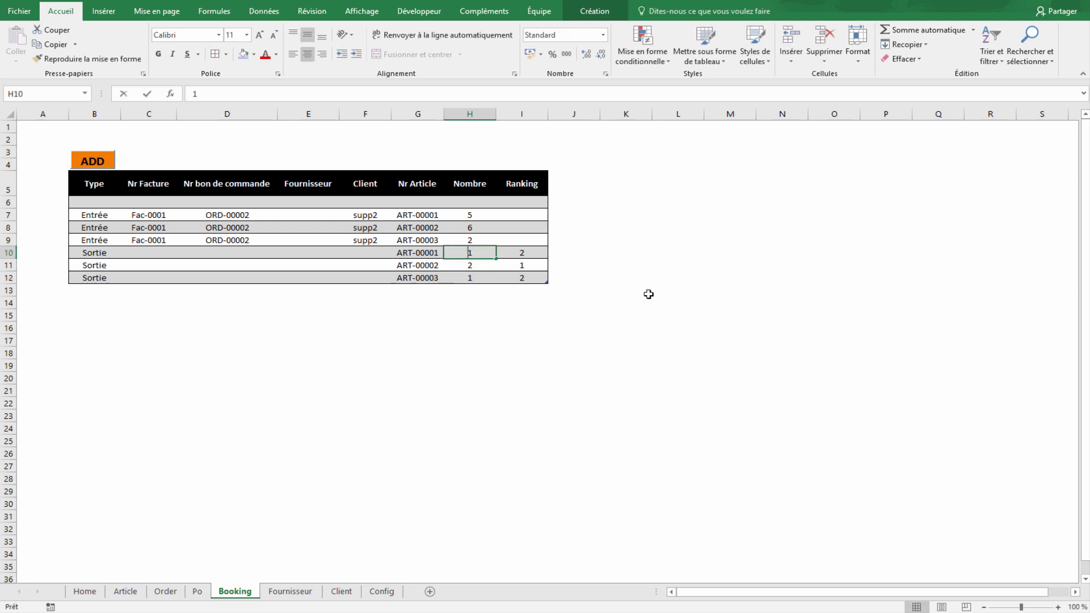
key("Return")
type("5")
key("Return")
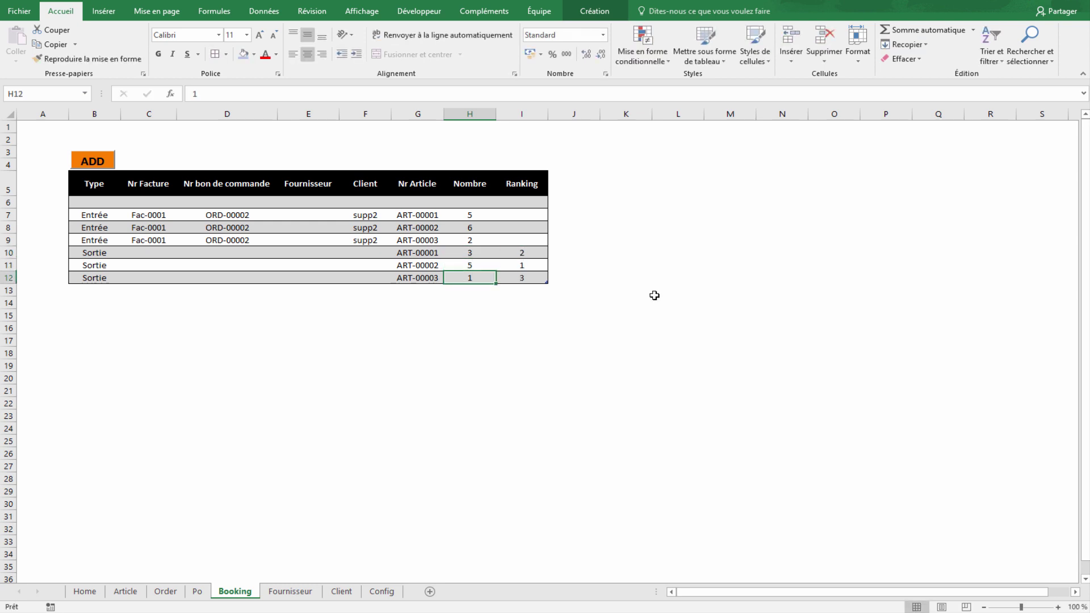
left_click(570, 315)
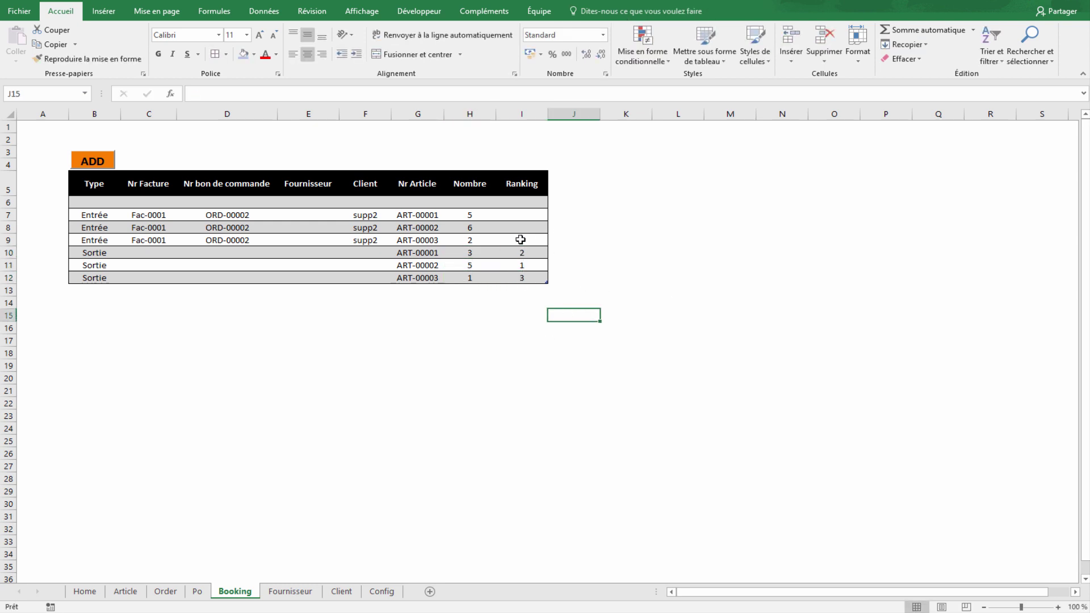
- In Config E52, look up the rank-1 article with INDEX/EQUIV on Booking's Nr Article and Ranking columns
left_click(381, 591)
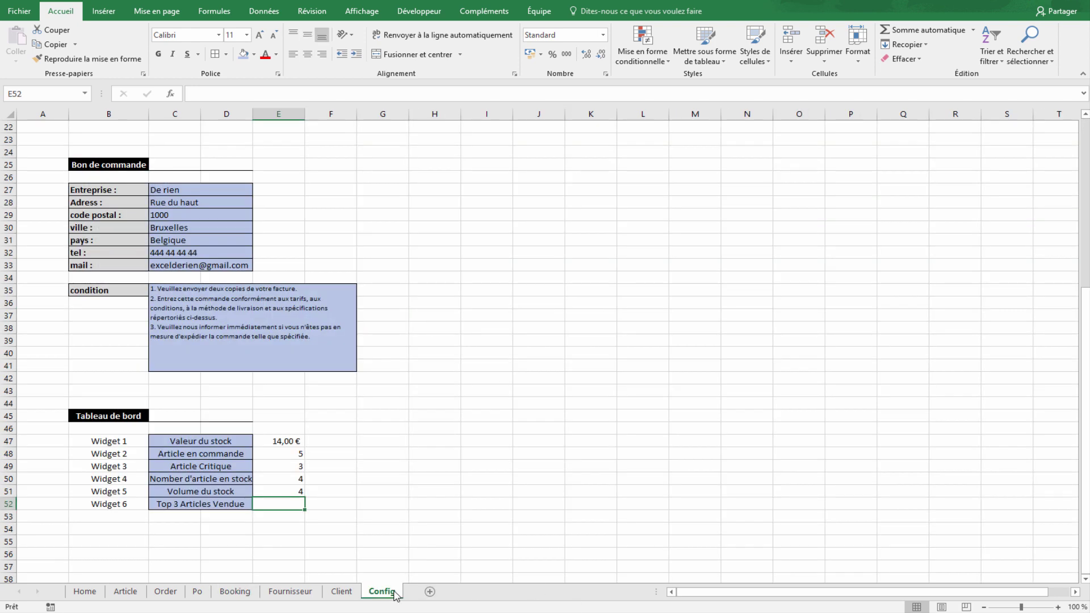
left_click(443, 503)
left_click_drag(292, 503, 403, 503)
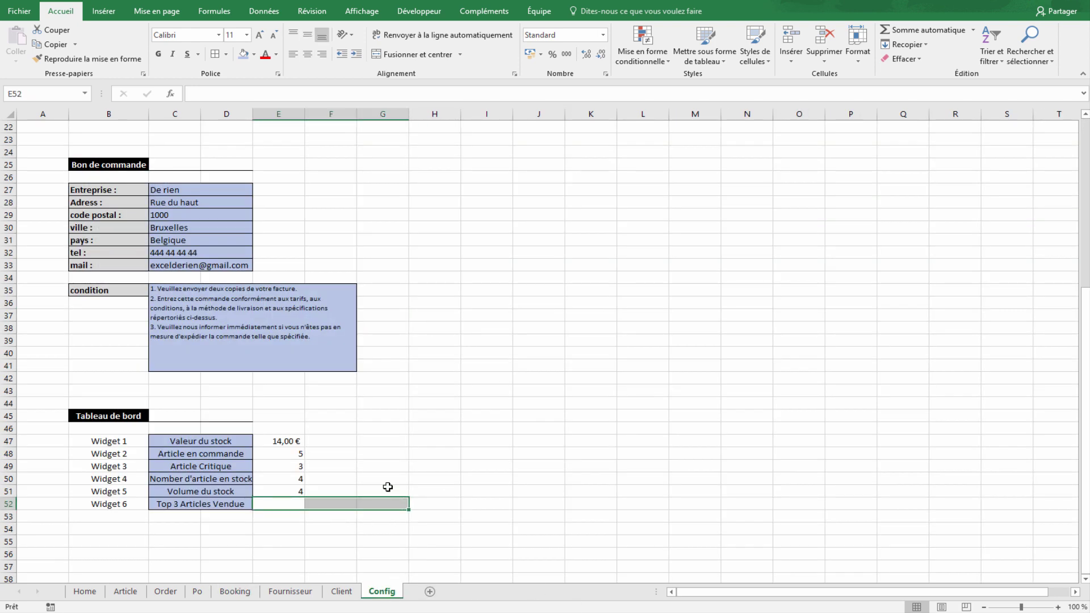
left_click(293, 507)
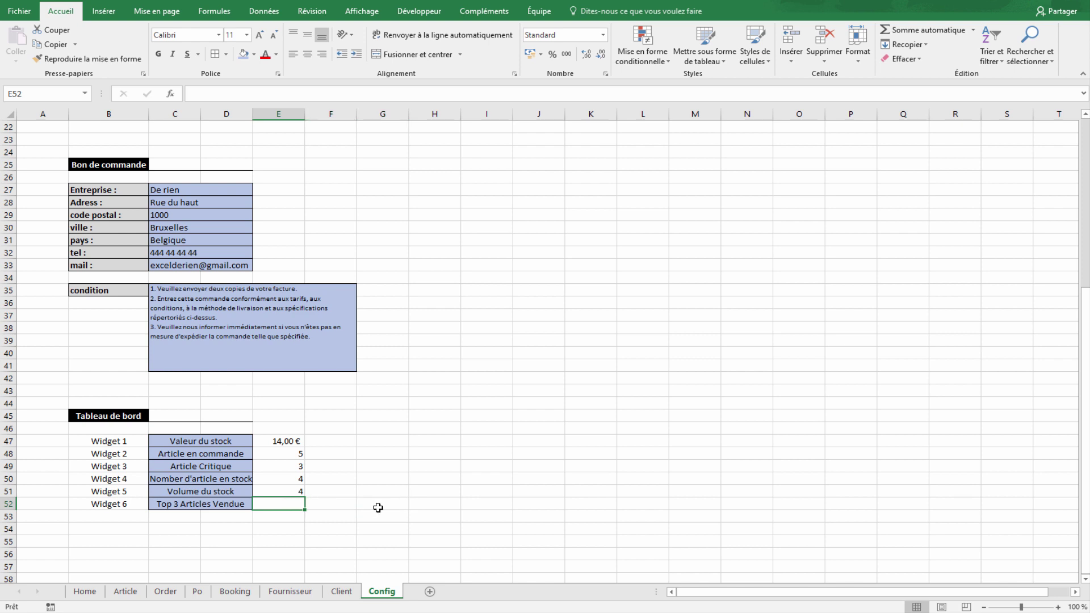
type("=idn")
key("ctrl+Return")
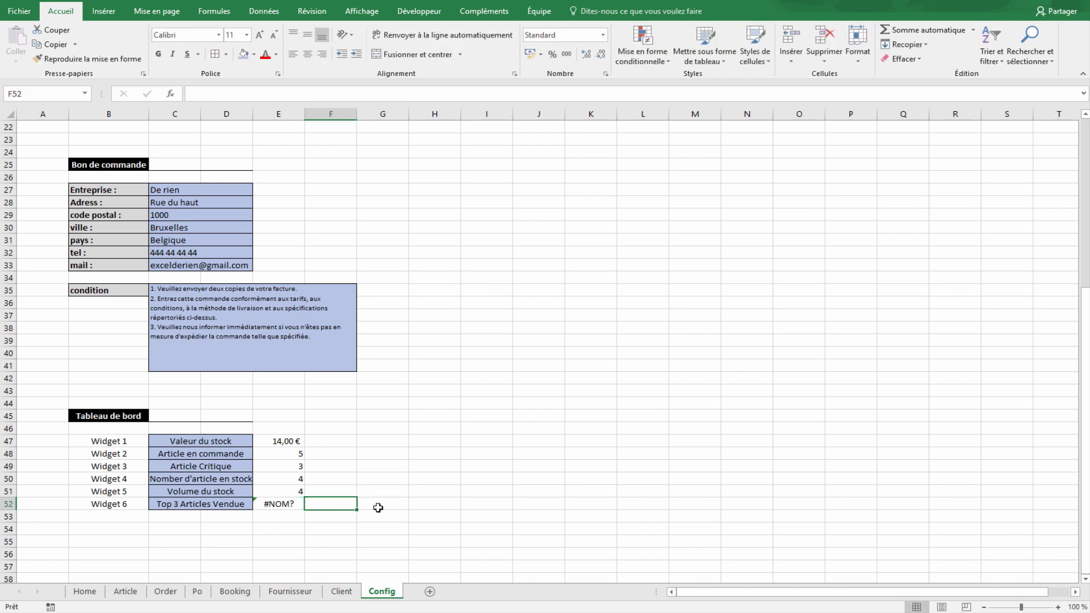
type("=inde")
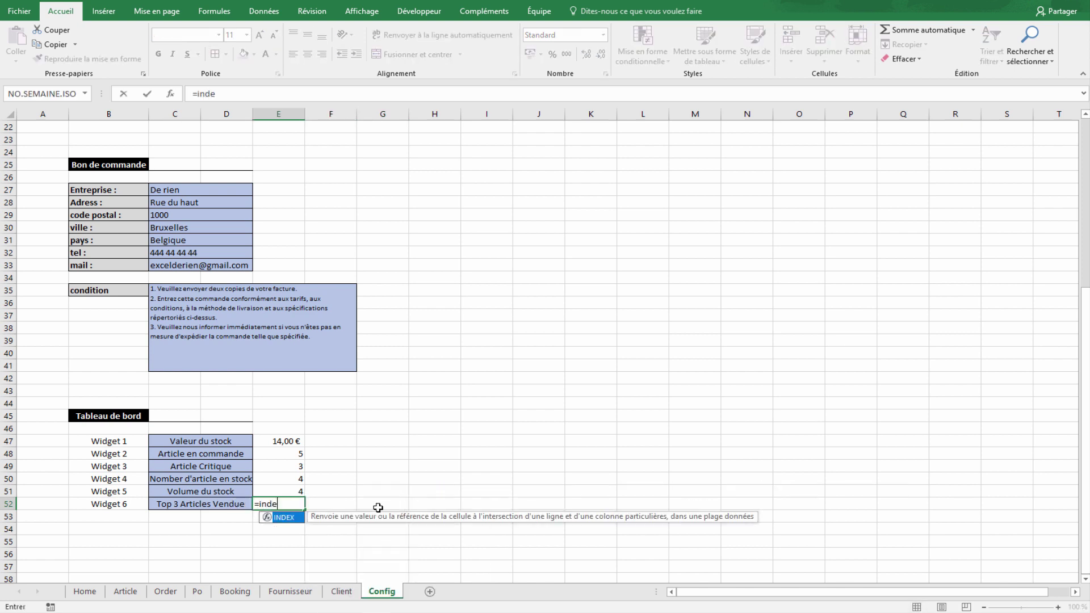
key("Tab")
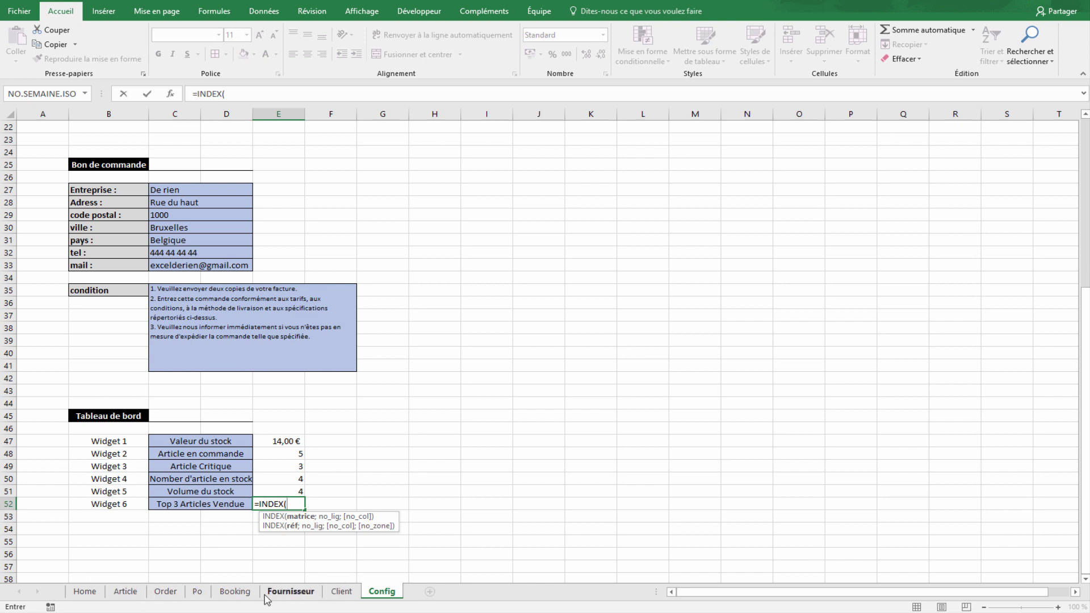
left_click(229, 594)
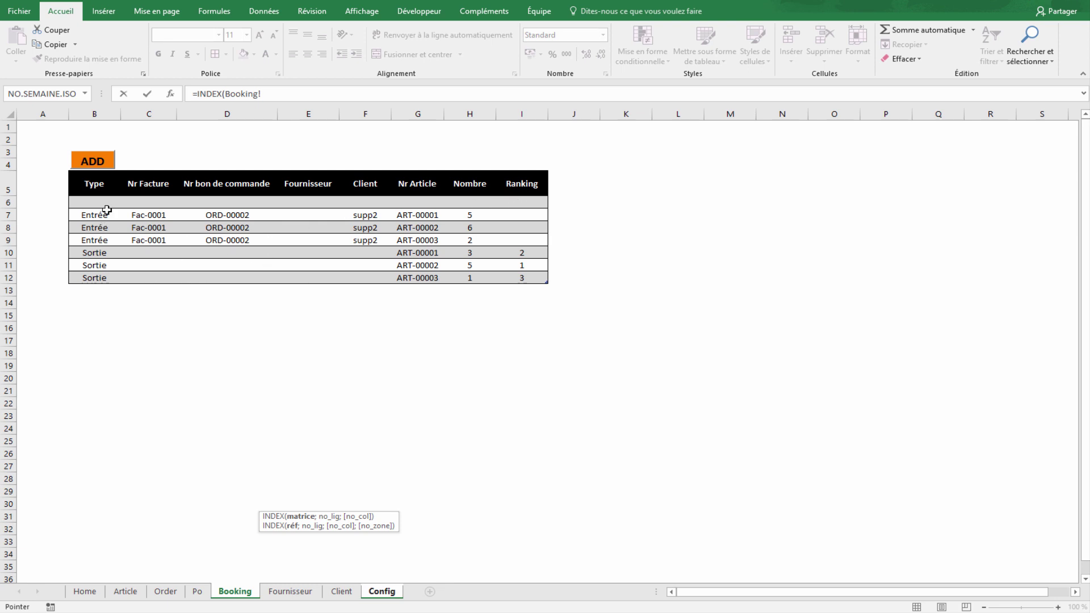
left_click_drag(399, 199, 400, 274)
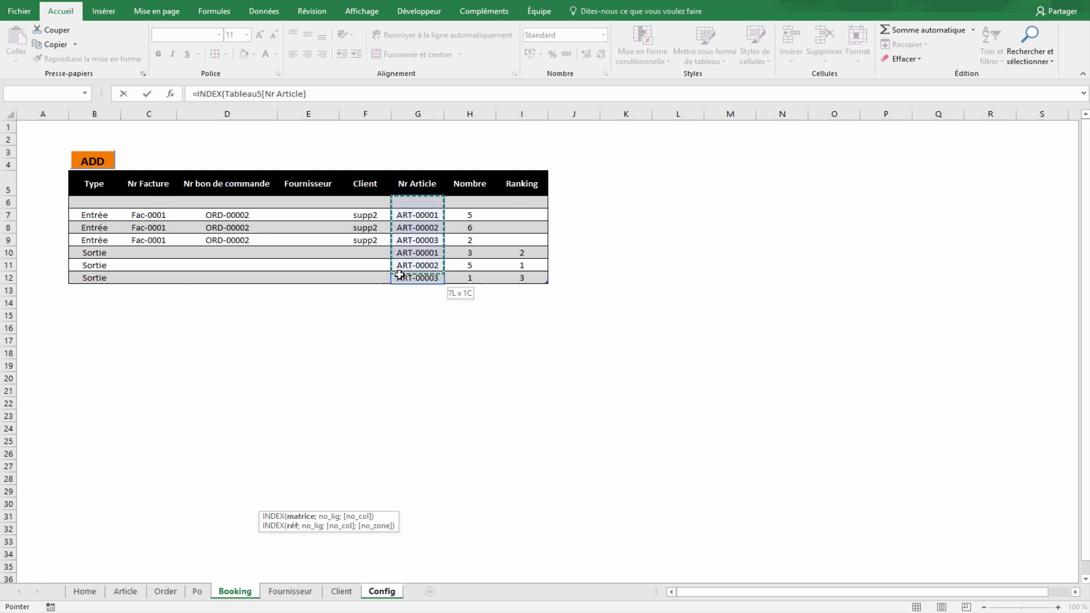
type(";EQUIV(1")
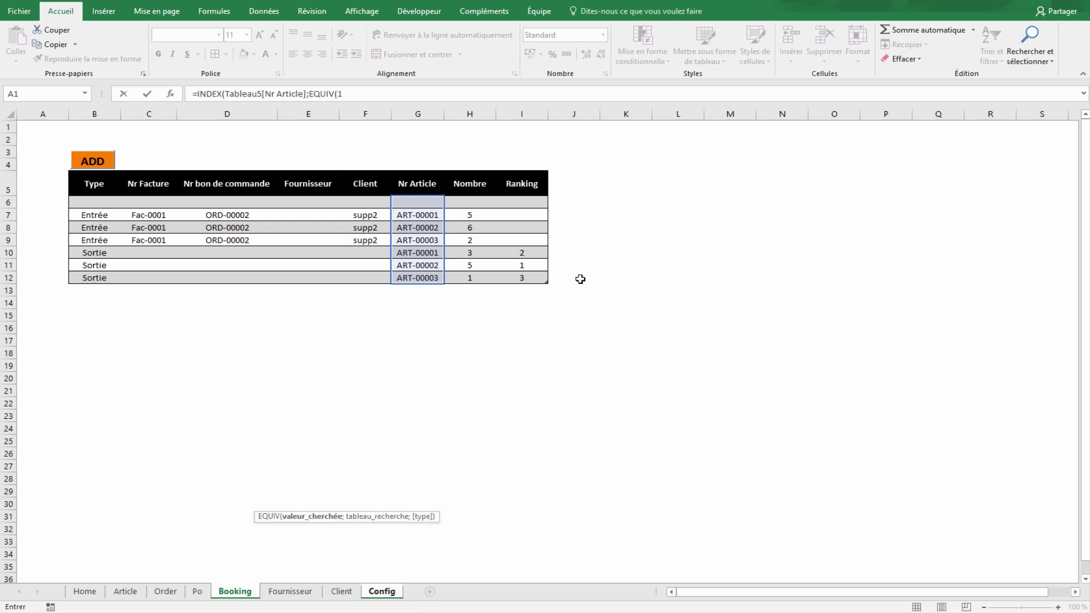
type(";")
left_click_drag(517, 203, 508, 280)
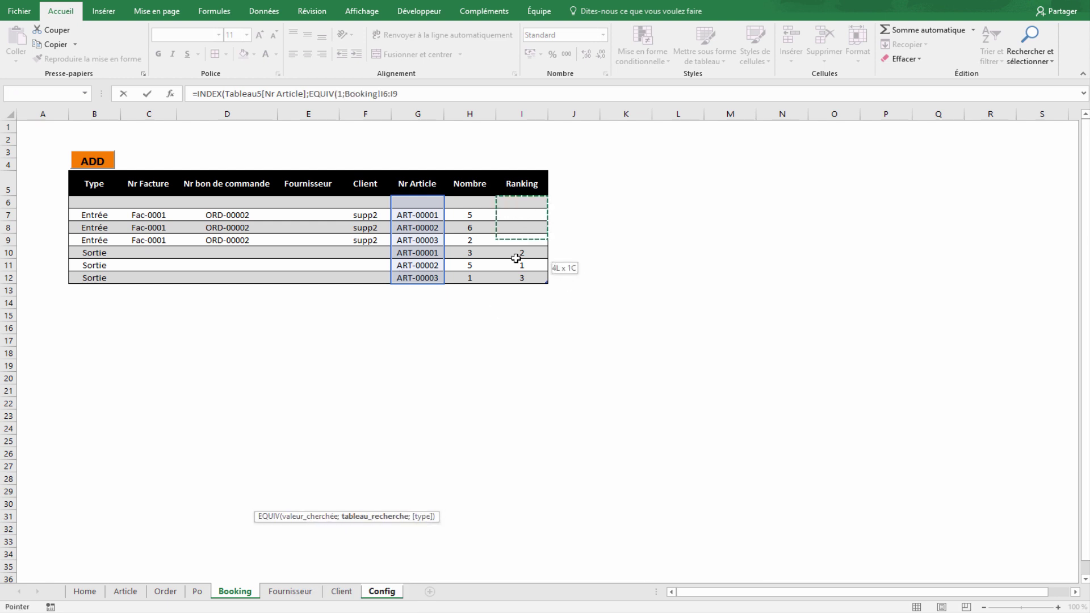
type(";")
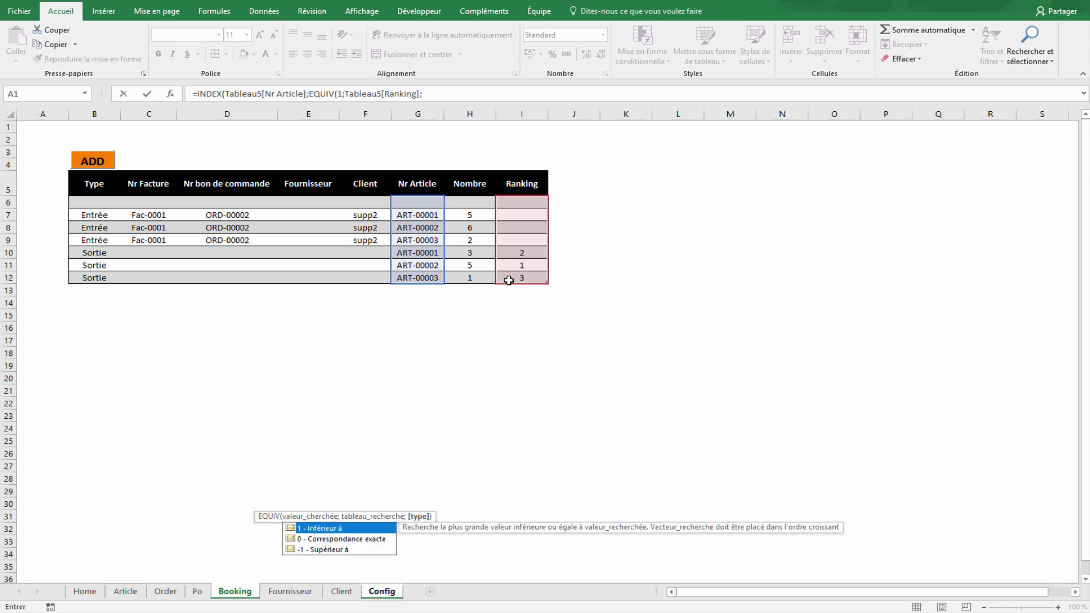
type("))")
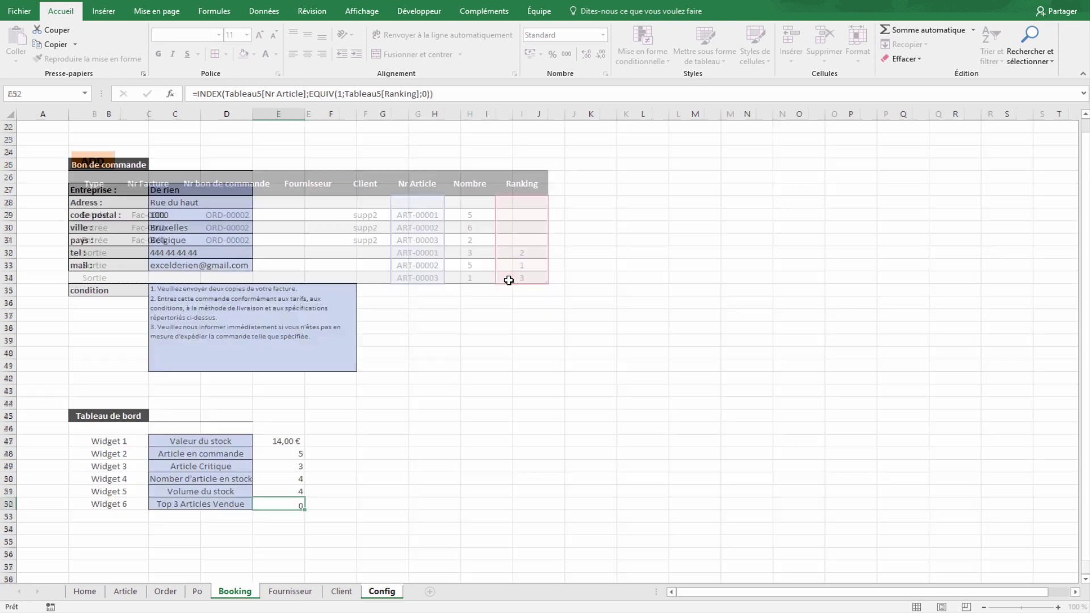
key("Return")
- Wrap E52's lookup in SIERREUR so errors return blank
left_click(271, 504)
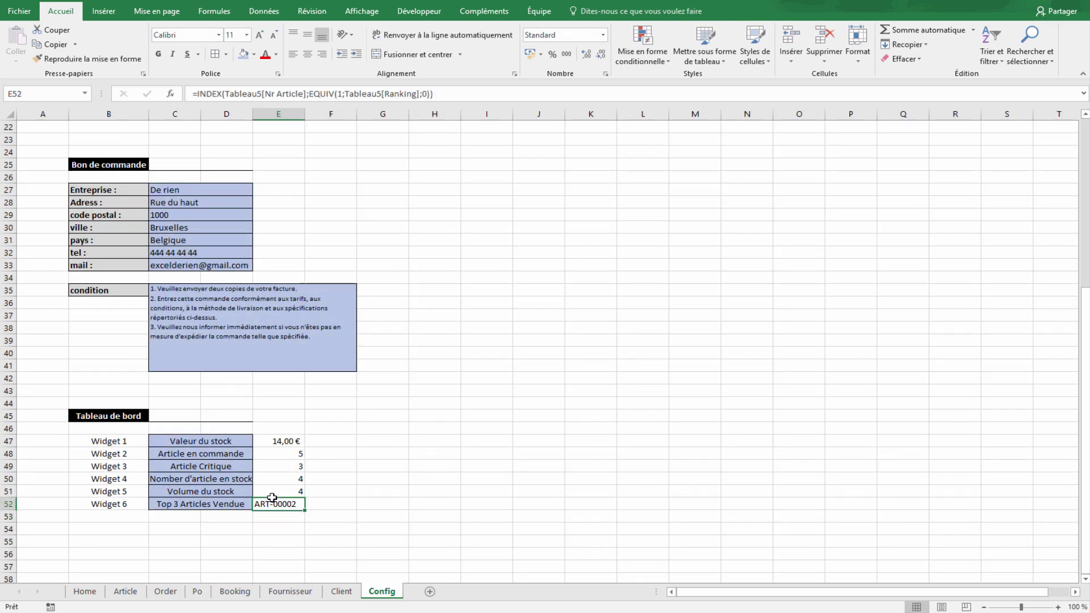
left_click(197, 93)
type("S")
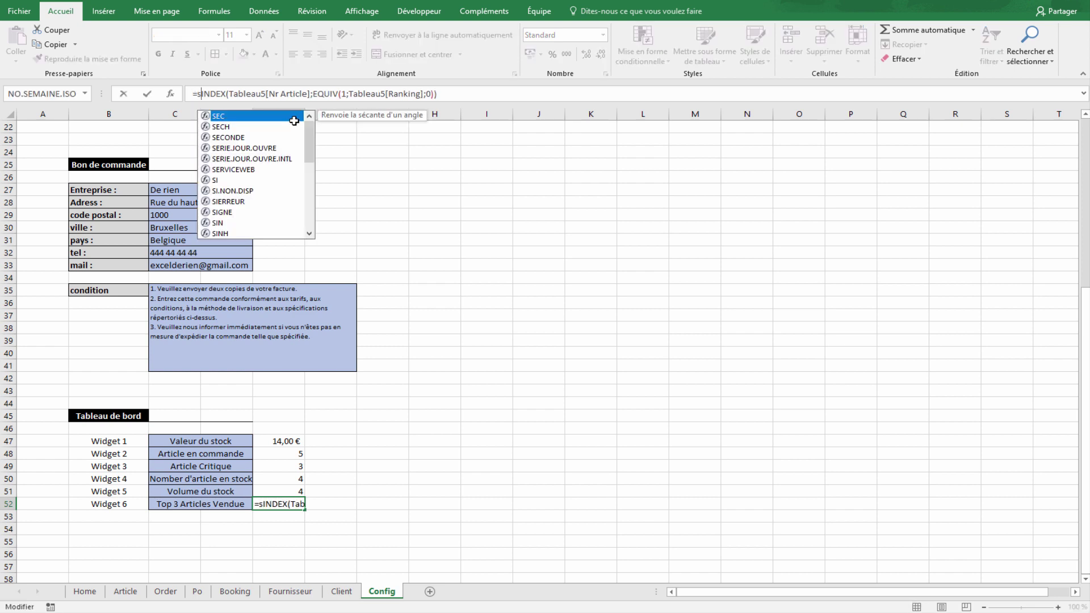
type("IERREUR(")
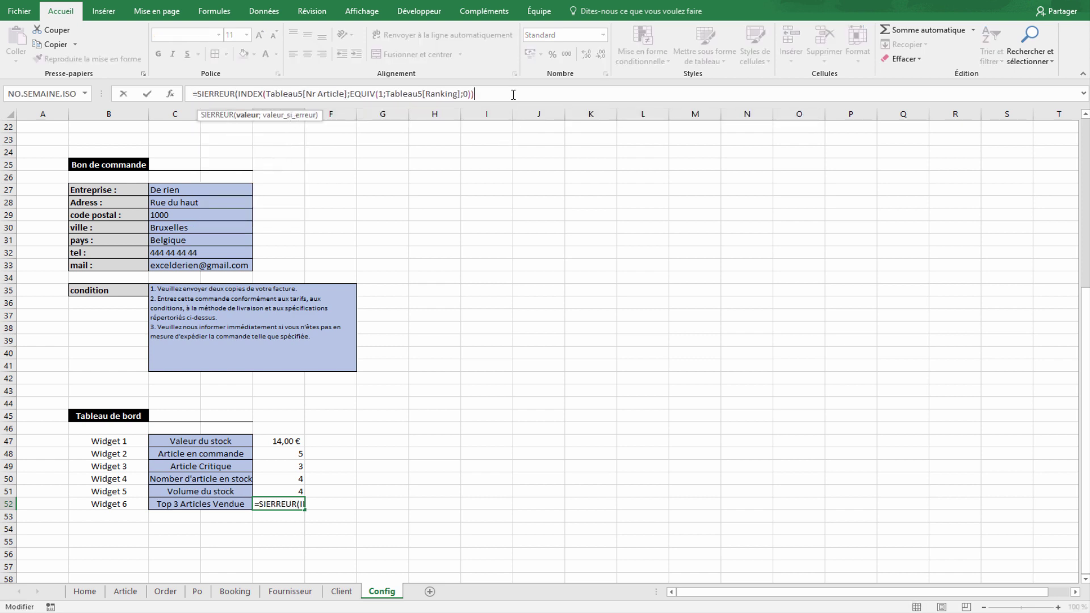
type(";\"\")")
key("Return")
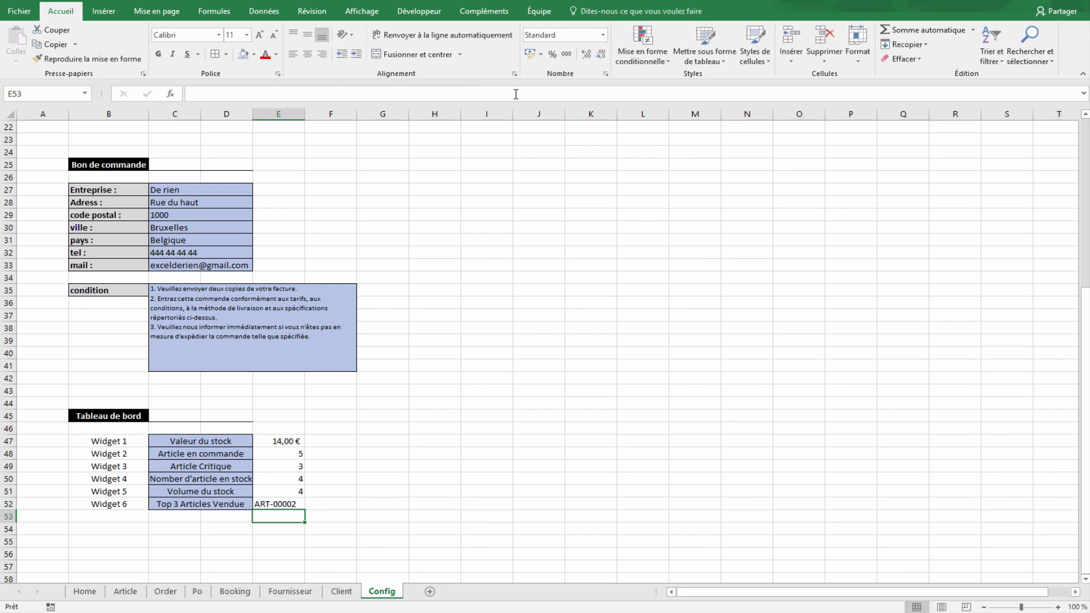
left_click(327, 508)
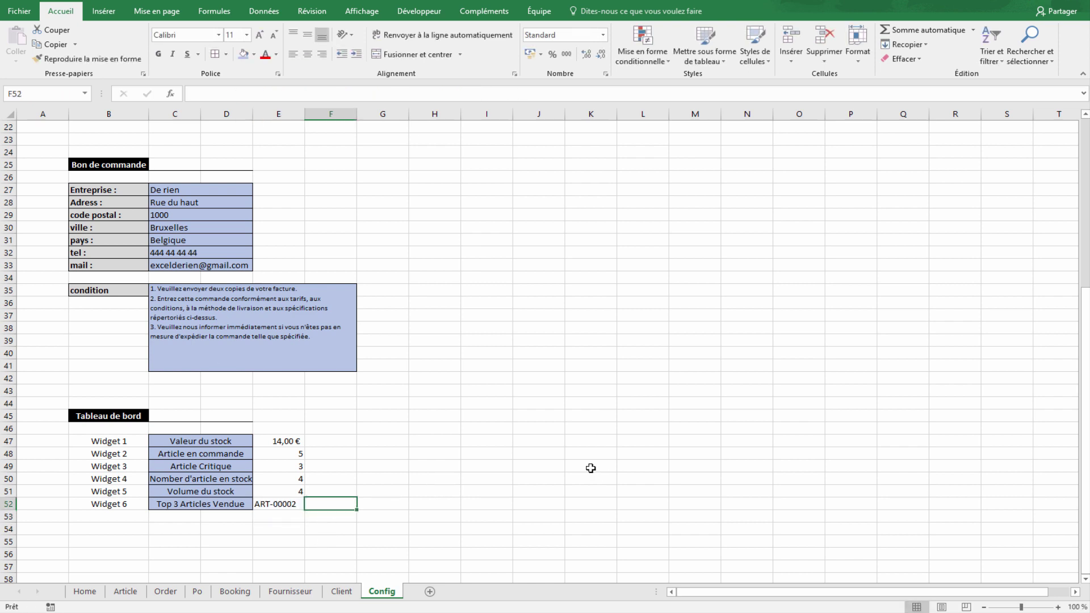
- Start an INDEX lookup in F52 using Booking's Nr Article column as the result range
left_click(290, 503)
left_click(324, 504)
type("=INDEX(")
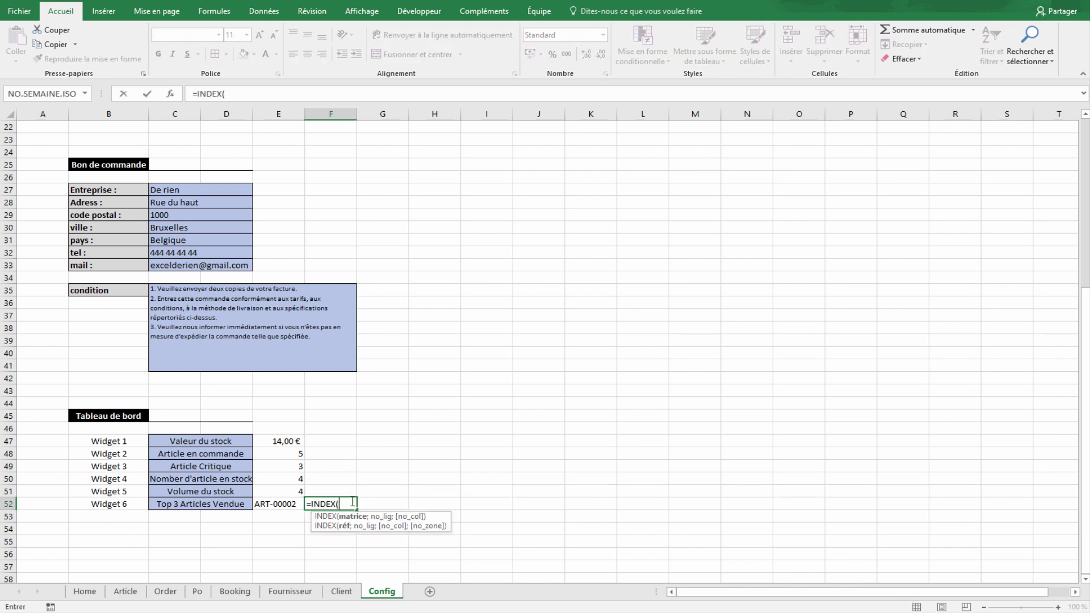
left_click(125, 591)
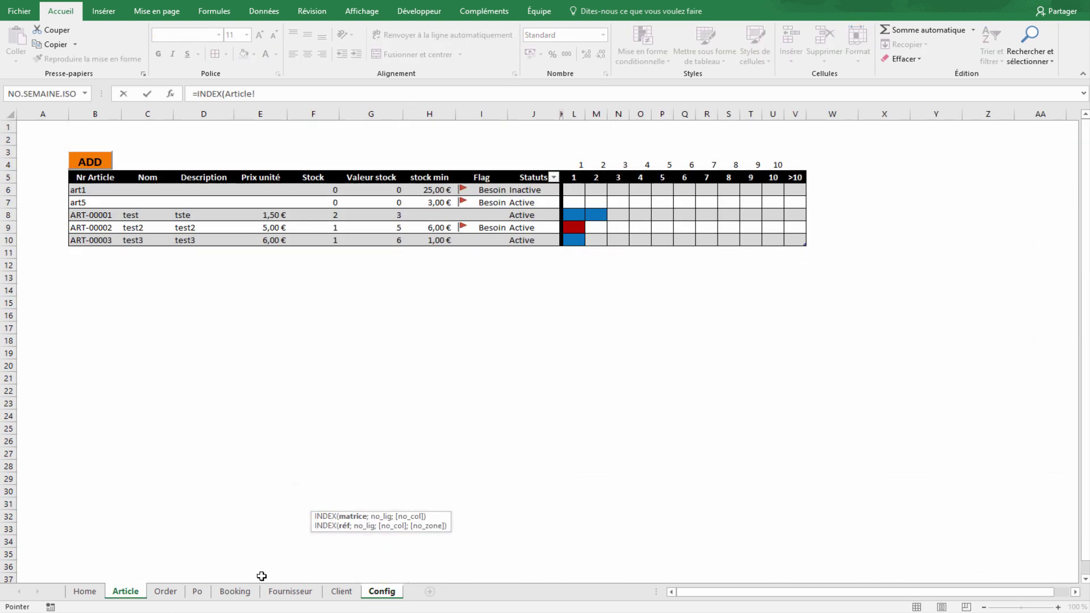
left_click(235, 591)
left_click(517, 204)
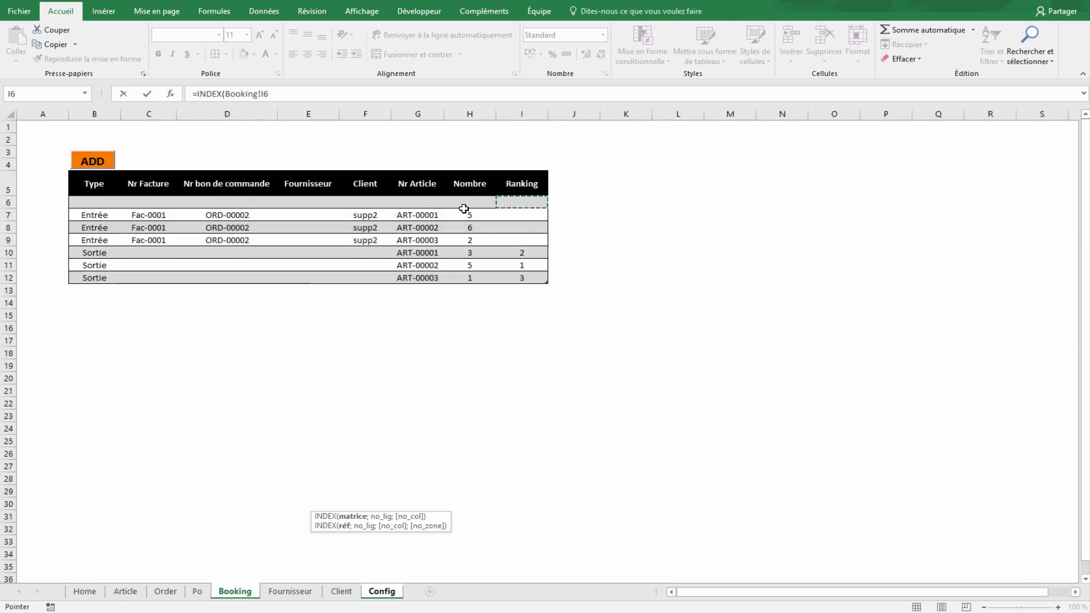
left_click_drag(429, 203, 424, 277)
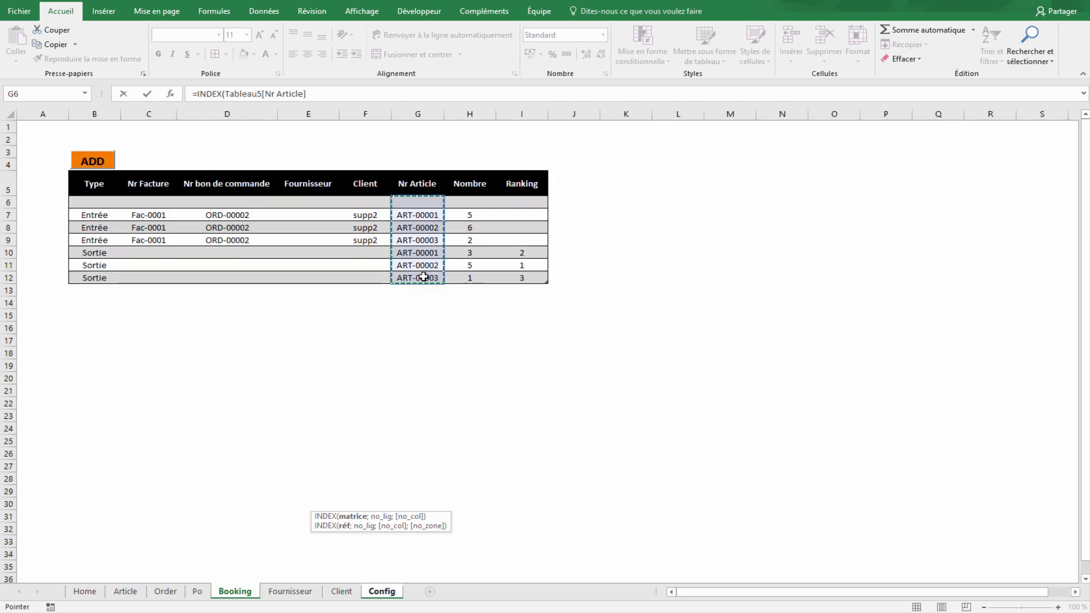
type(";EQUIV(1")
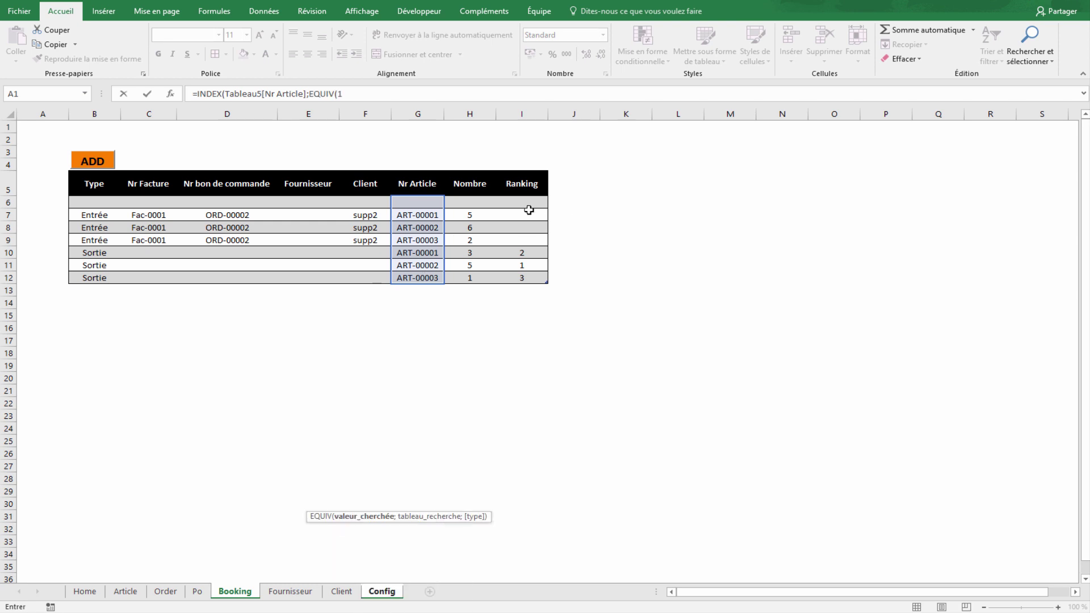
key("Return")
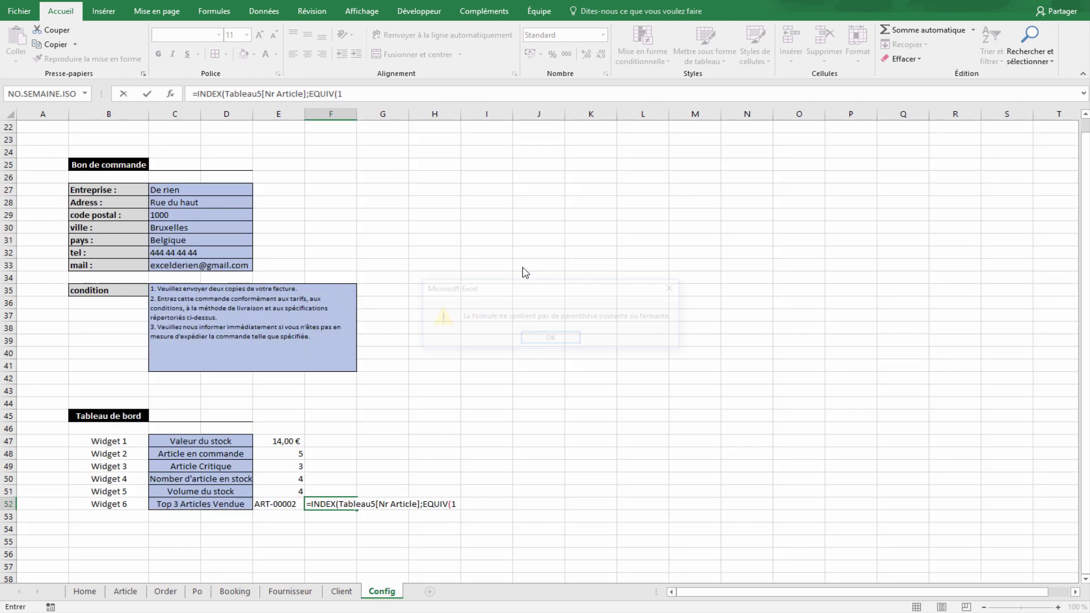
left_click(534, 340)
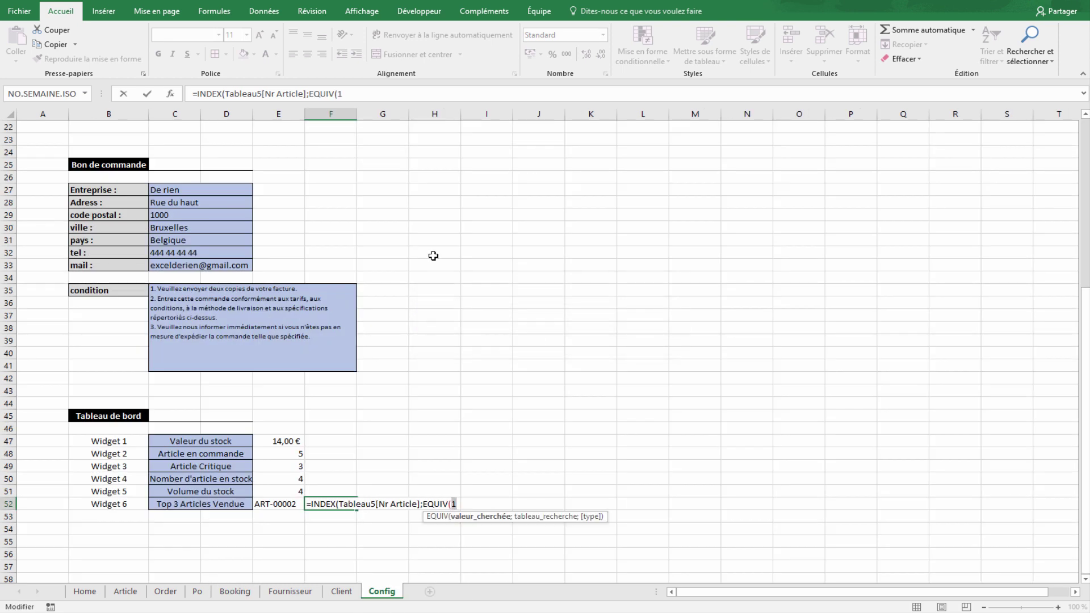
- Complete F52's EQUIV on the Ranking column with exact match 0
left_click(376, 95)
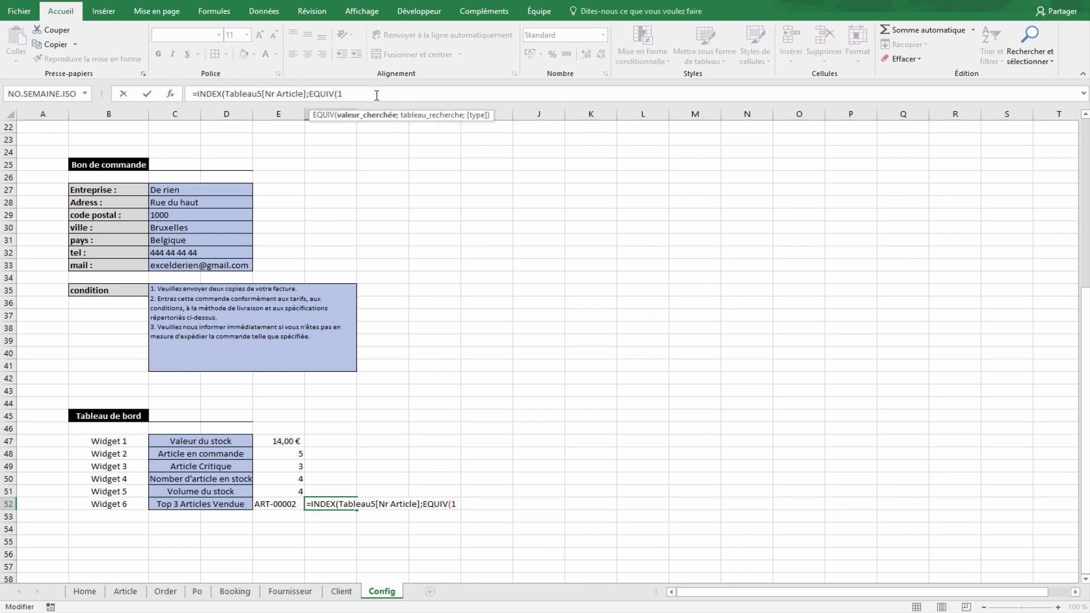
type(";")
left_click(244, 591)
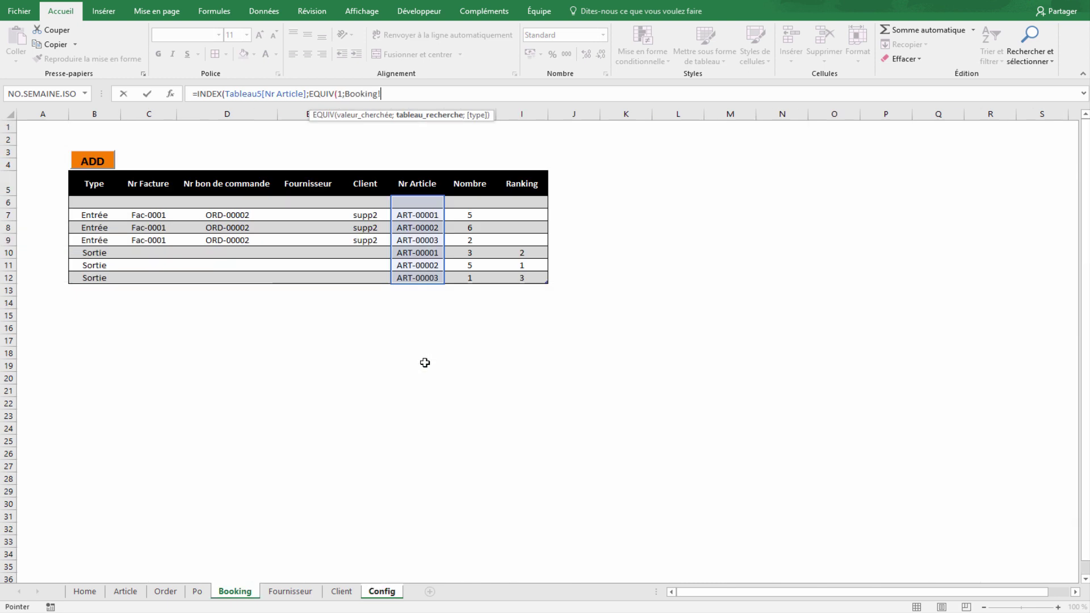
left_click_drag(542, 203, 534, 279)
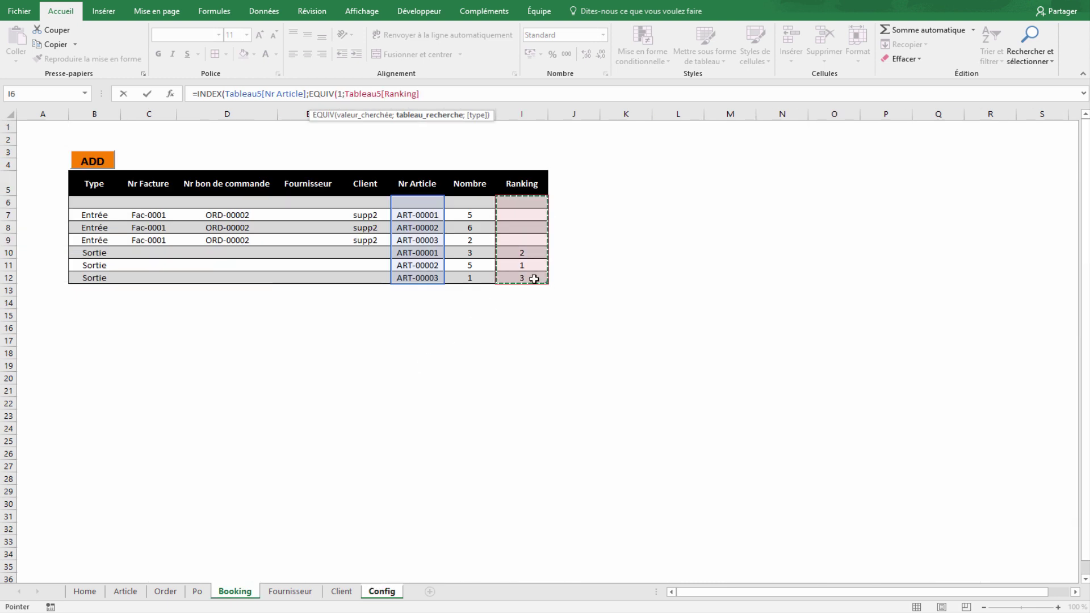
type(";0))")
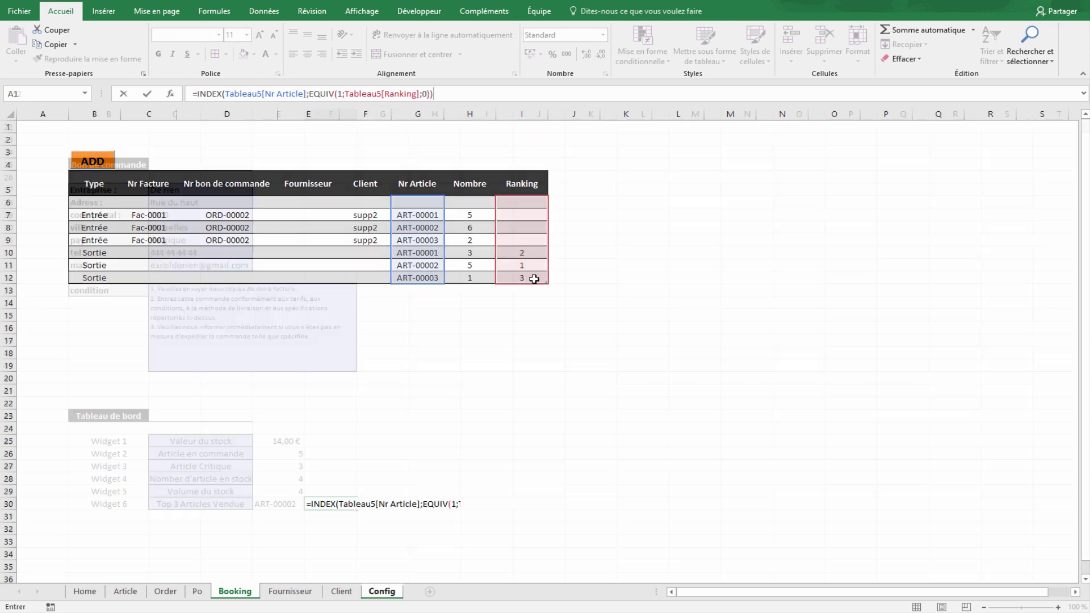
key("Return")
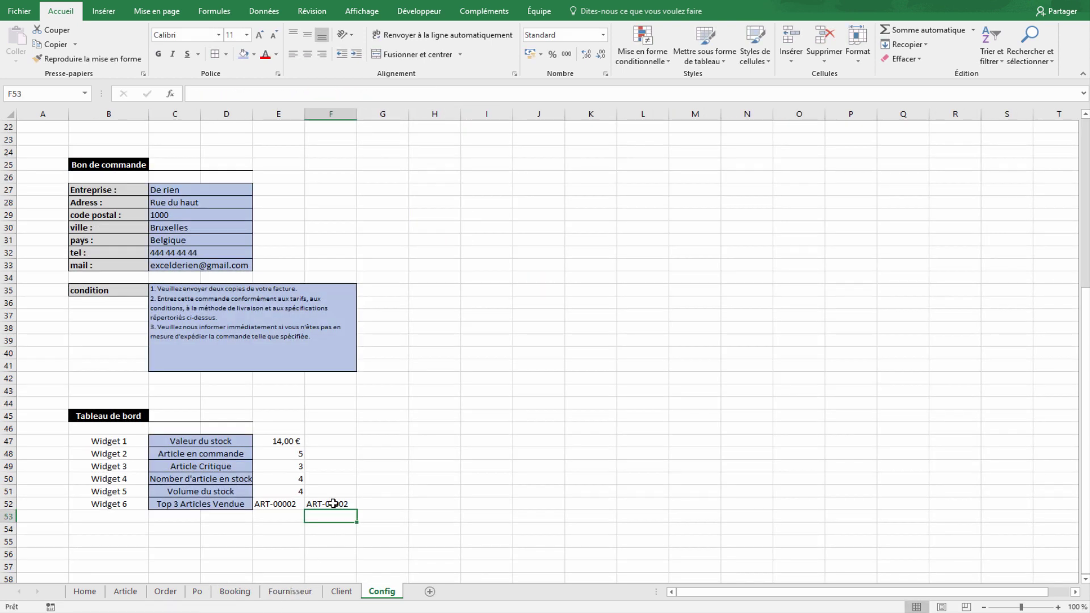
left_click(333, 503)
left_click(288, 505)
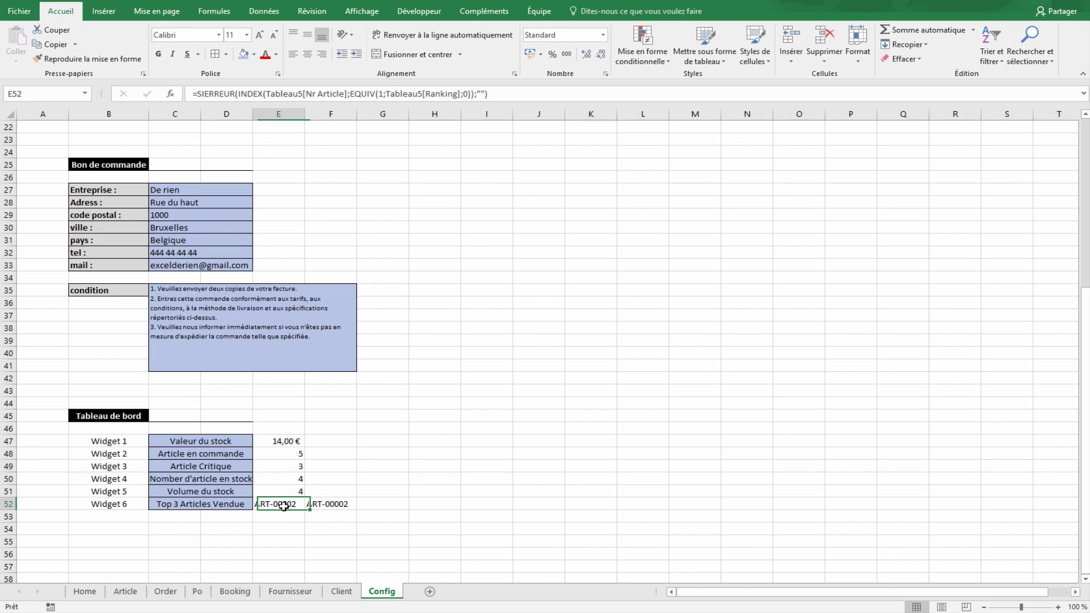
left_click(327, 509)
- Change F52's EQUIV rank from 1 to 2 and wrap it in SIERREUR(...;"")
left_click(343, 93)
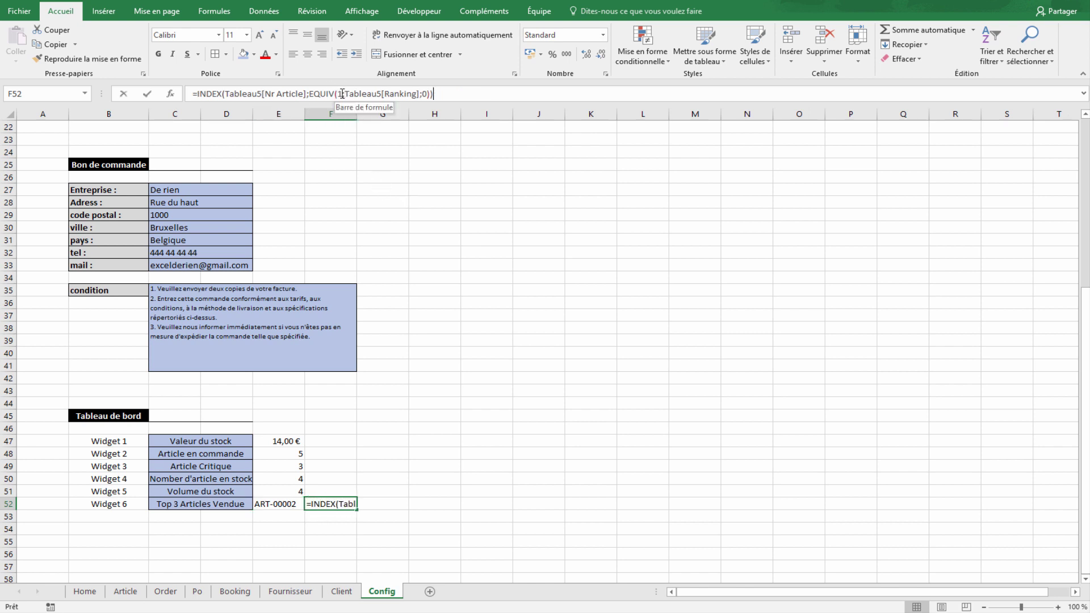
key("BackSpace")
type("2")
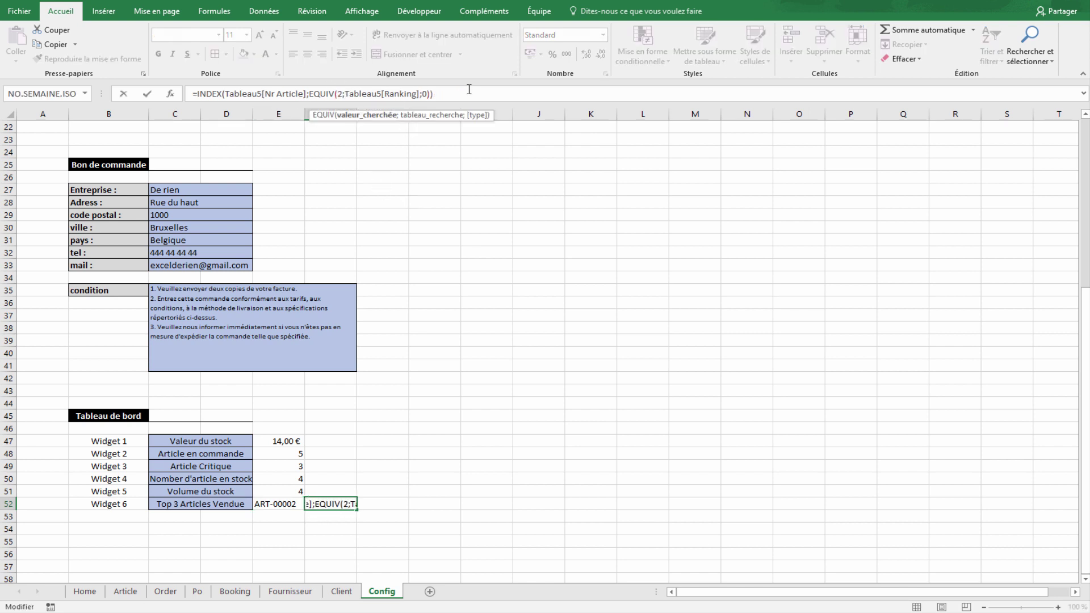
left_click(469, 89)
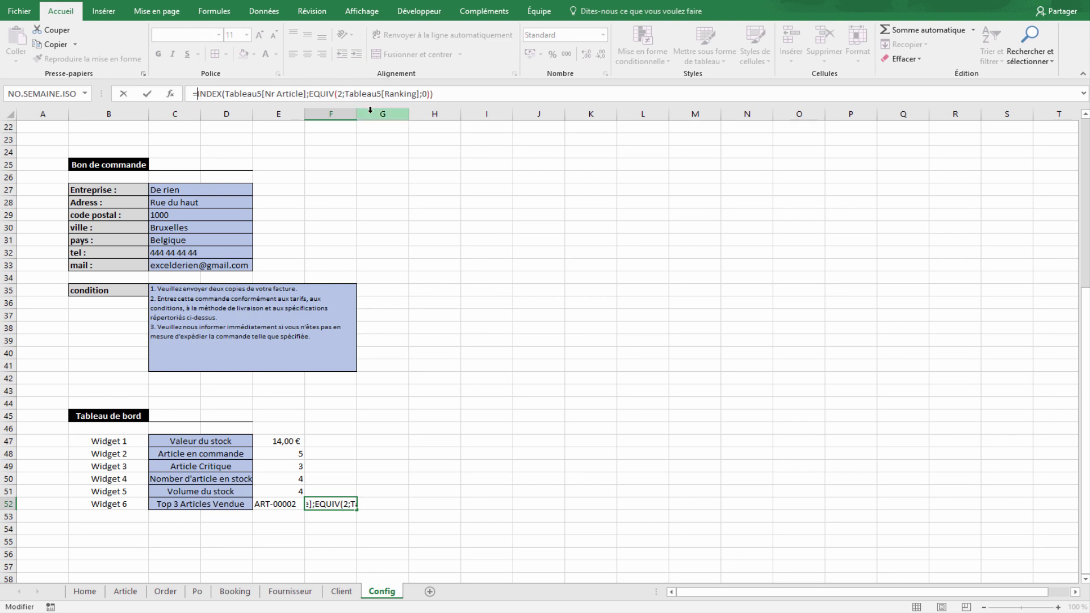
key("Home")
key("Right")
type("si")
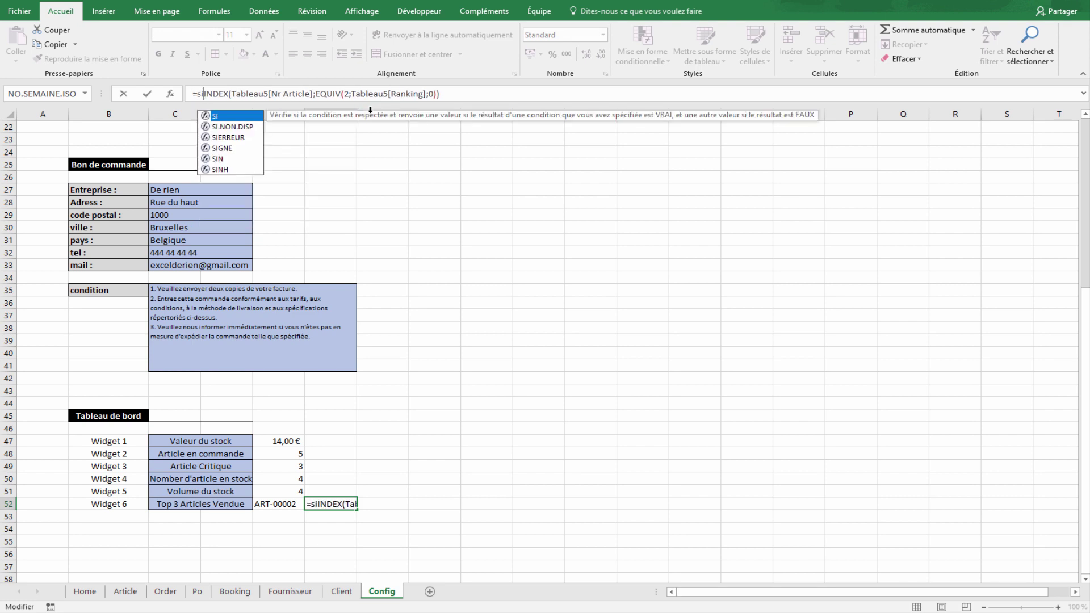
key("Tab")
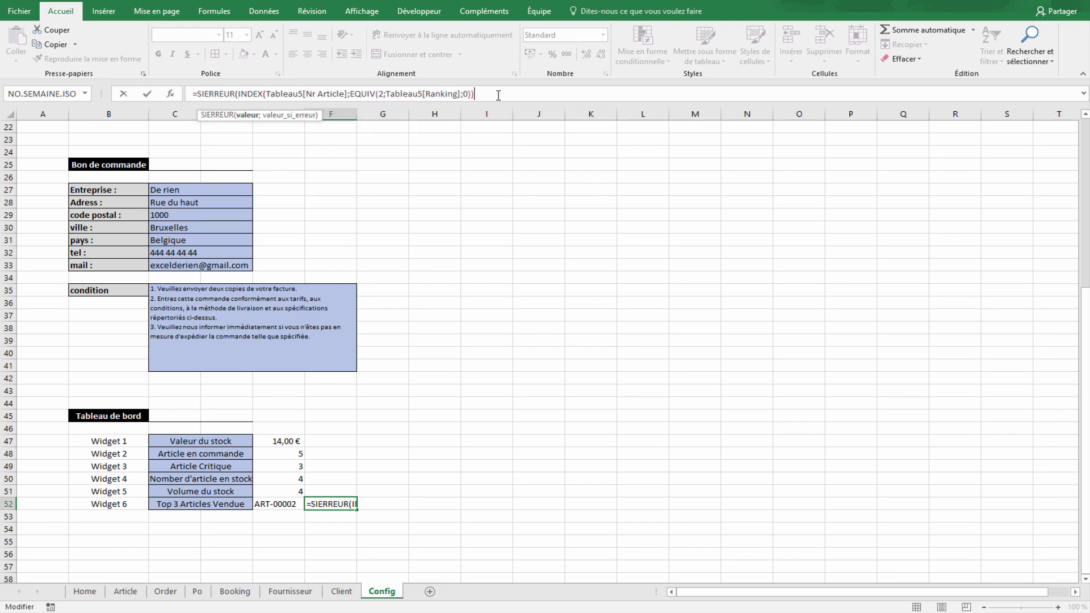
type(";\"\")")
key("Return")
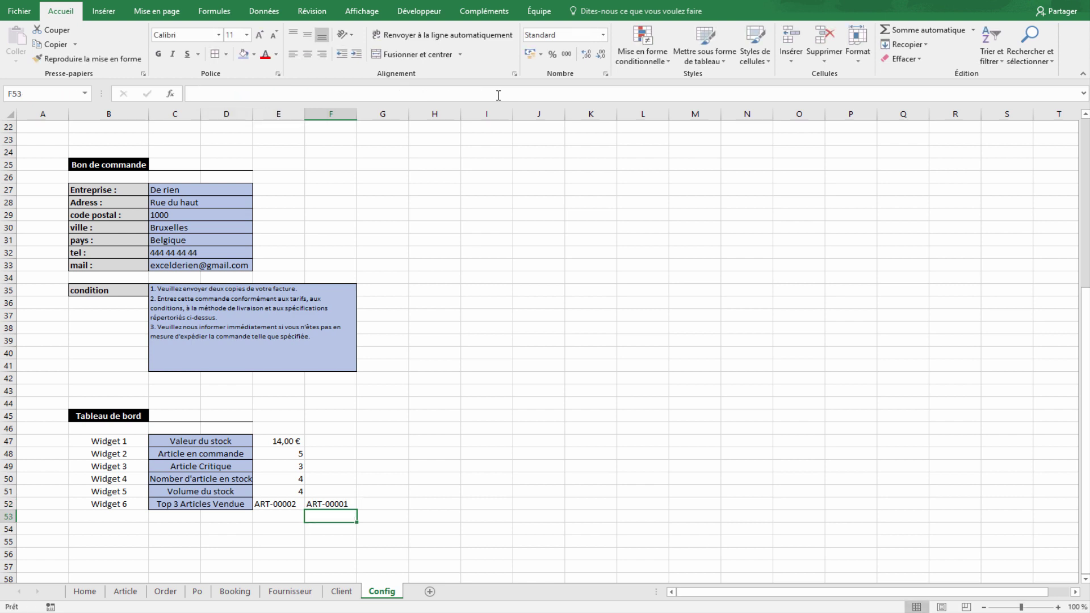
left_click(378, 504)
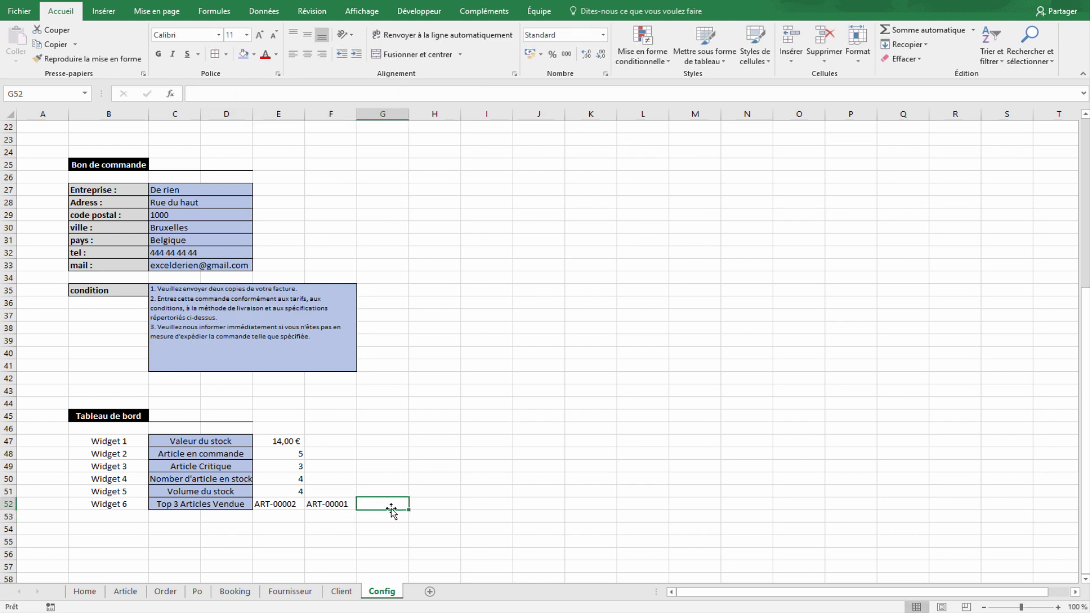
- Enter in G52 an INDEX/EQUIV rank-3 lookup on Booking's Nr Article and Ranking columns
type("=INDE")
key("Tab")
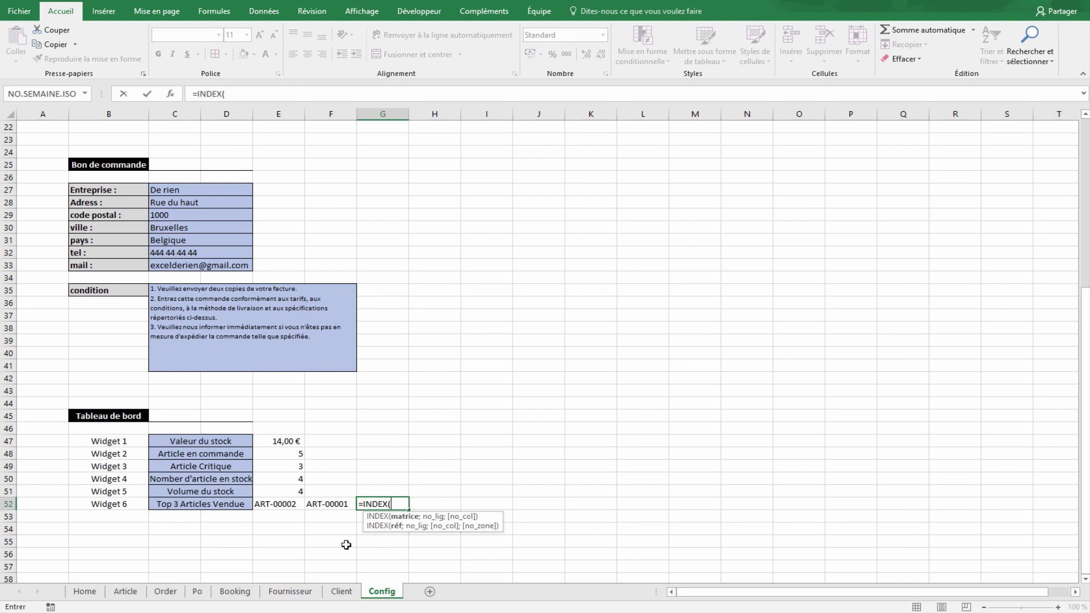
left_click(239, 595)
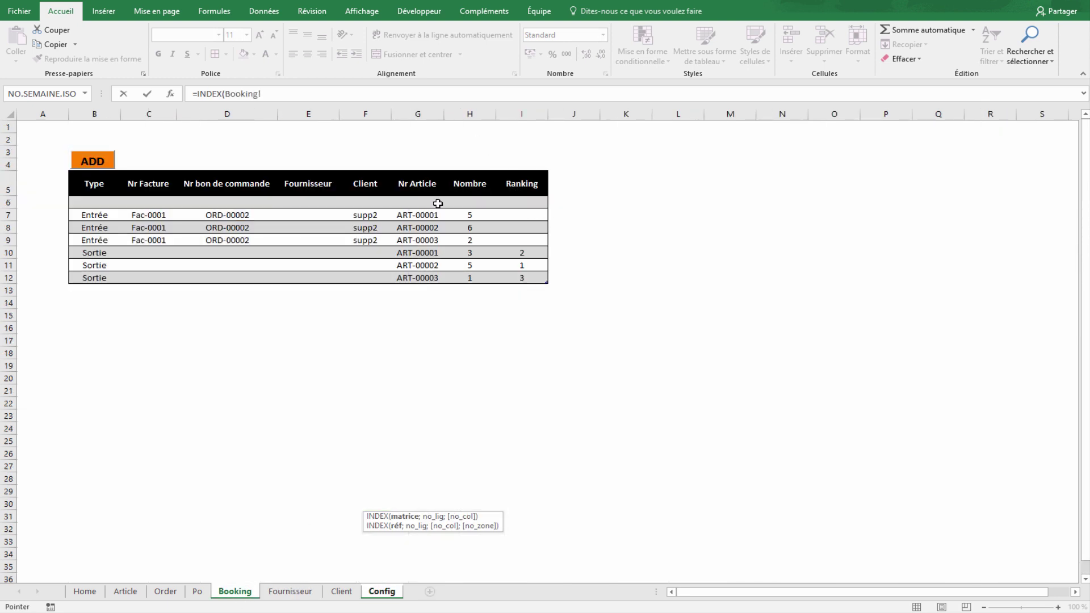
left_click_drag(438, 204, 424, 277)
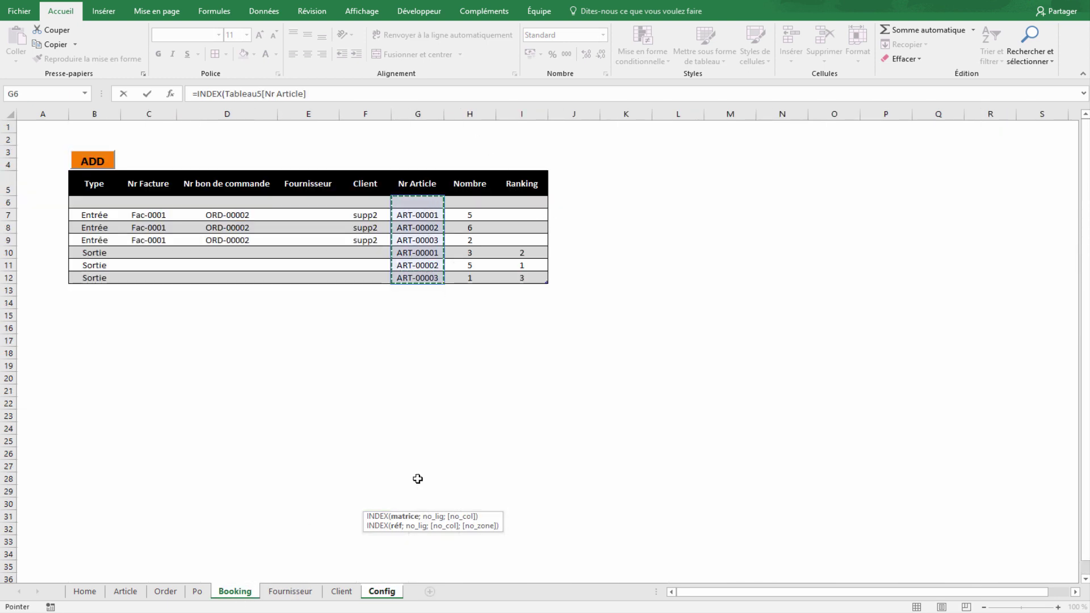
type(";EQU")
key("Tab")
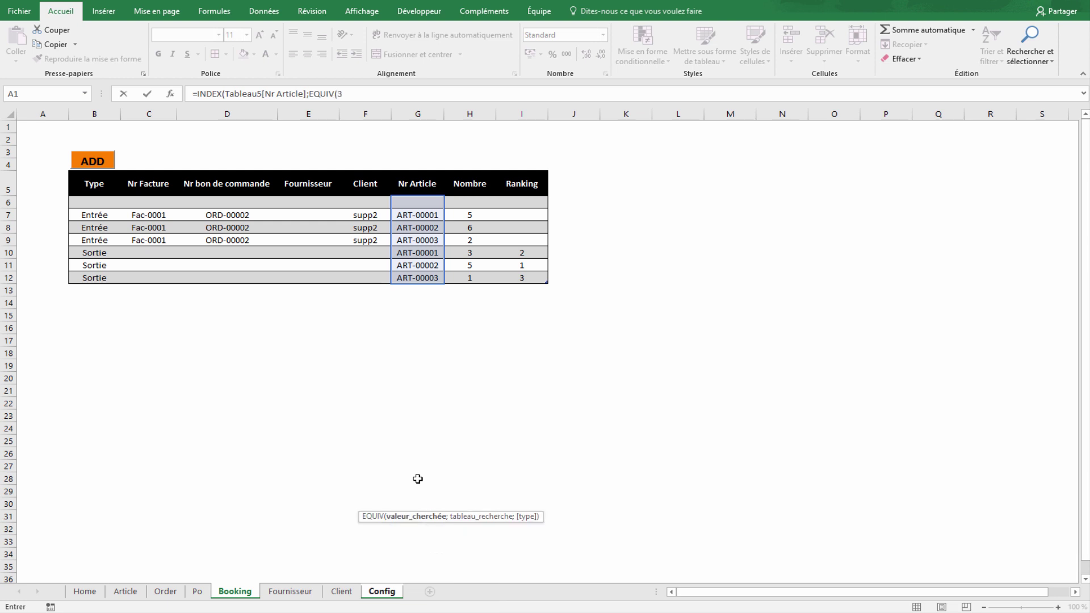
type(";")
left_click_drag(531, 203, 532, 279)
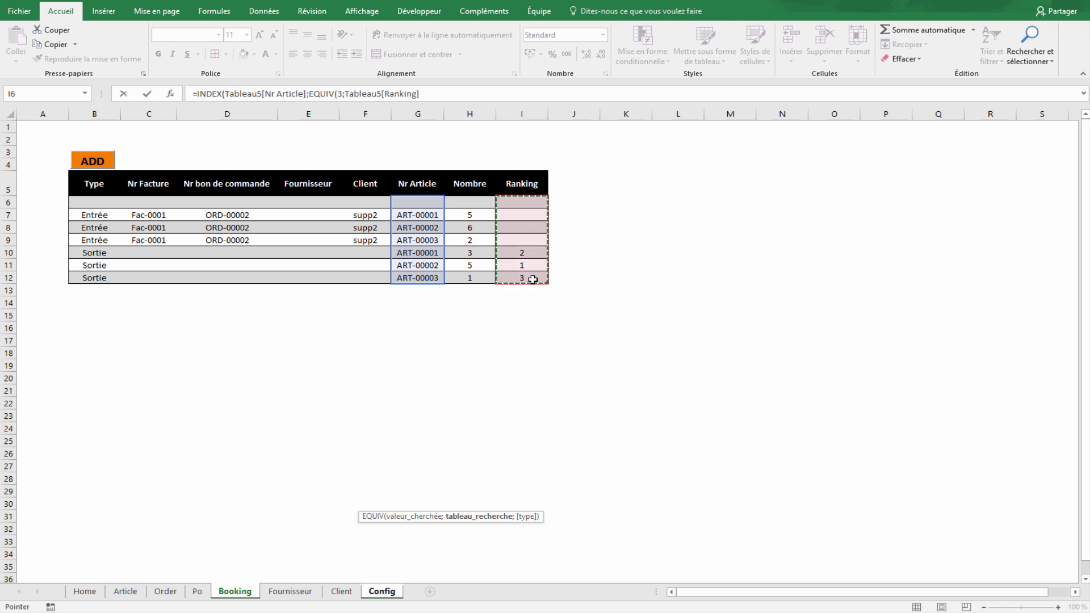
type(";")
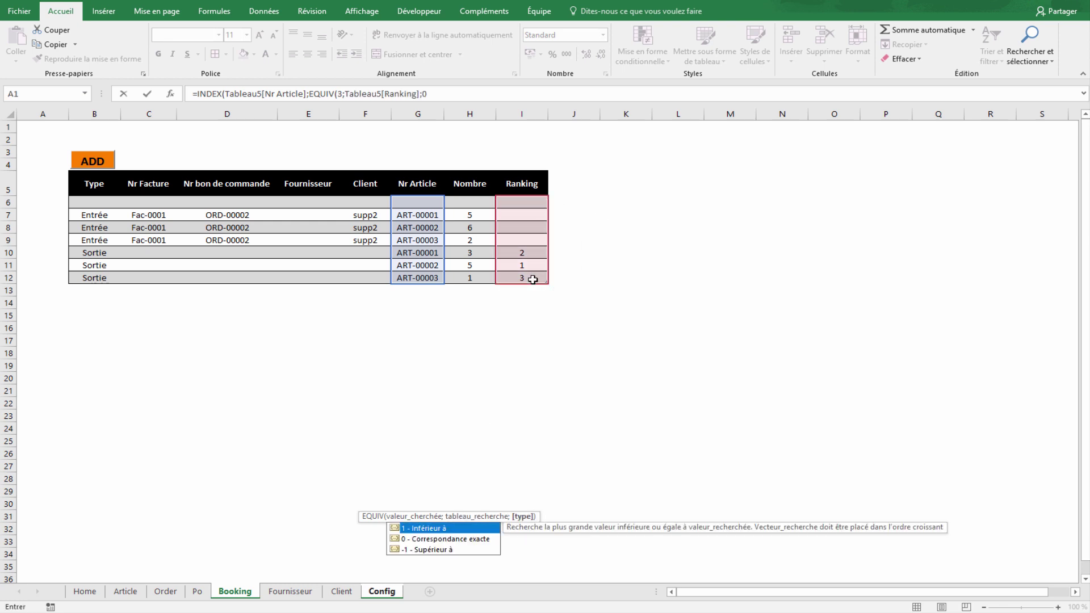
type("0))")
key("Return")
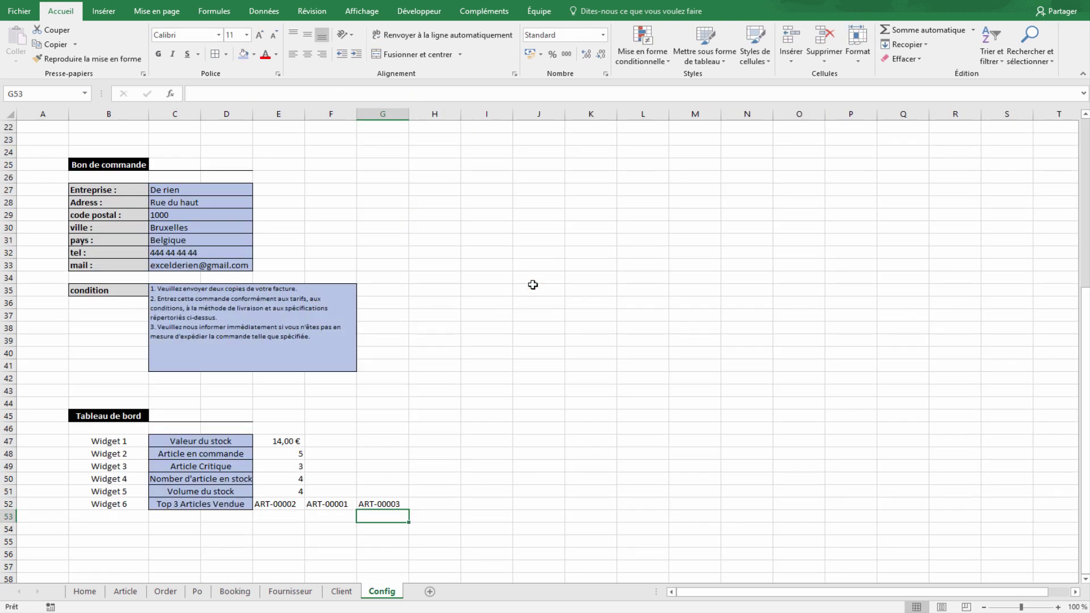
- Wrap G52's formula in SIERREUR with a blank fallback
left_click(385, 505)
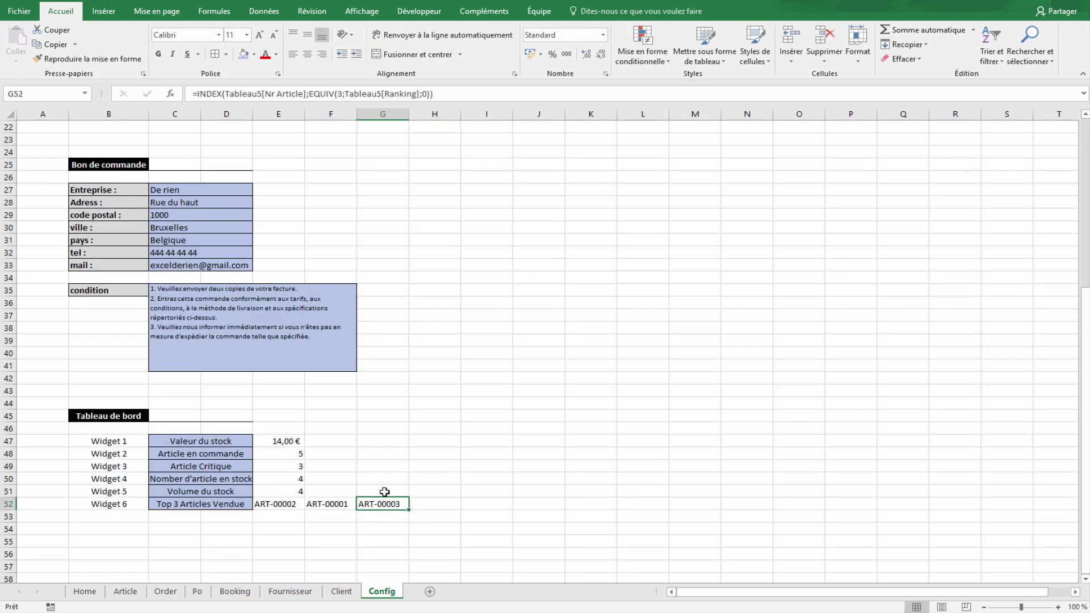
left_click(200, 93)
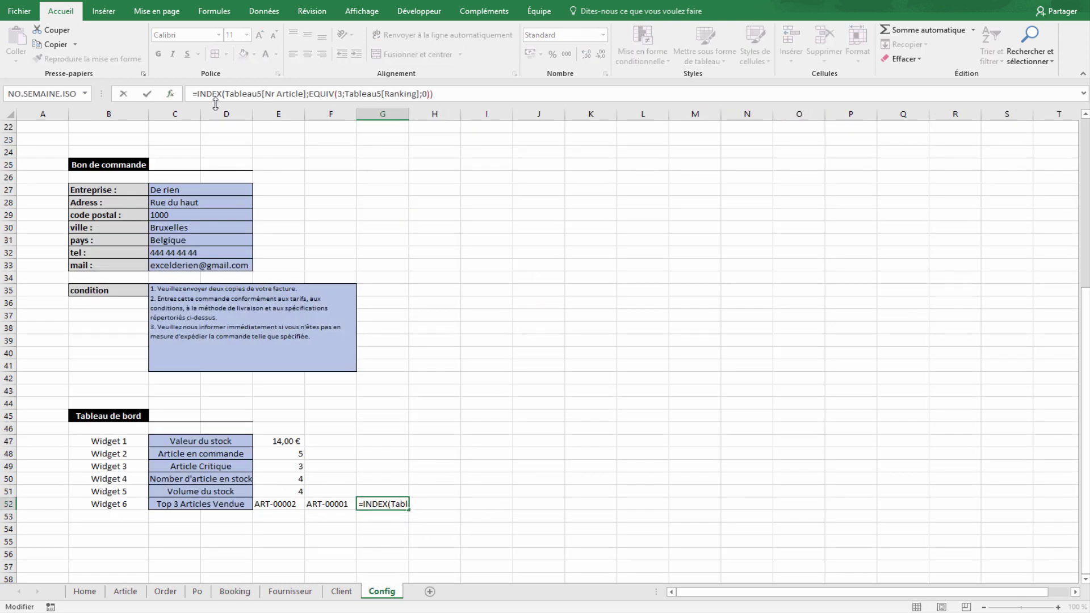
type("SIERREUR(")
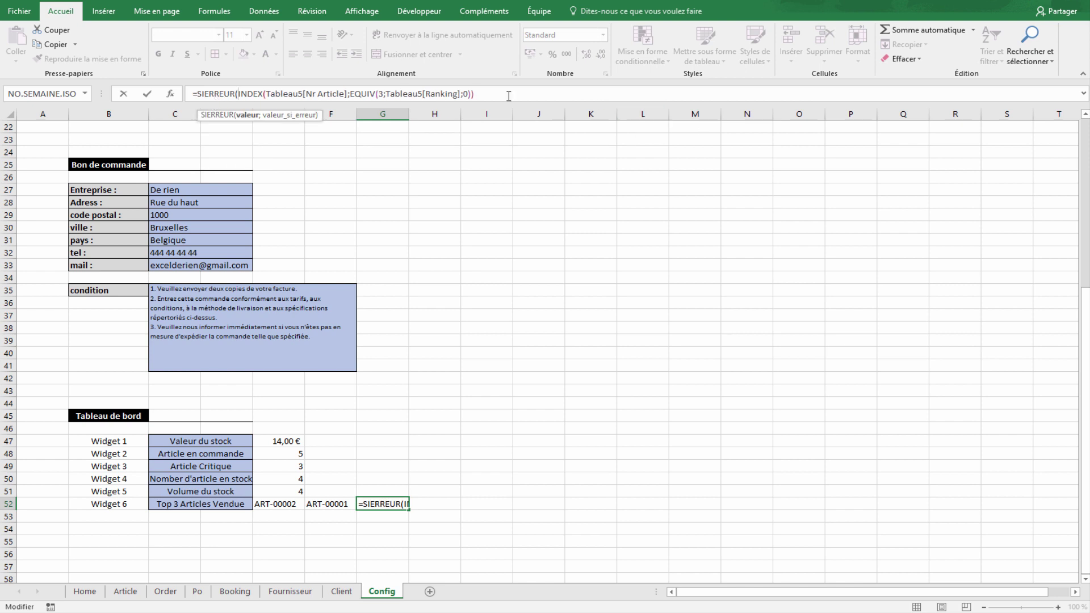
type(";\"\")")
key("Return")
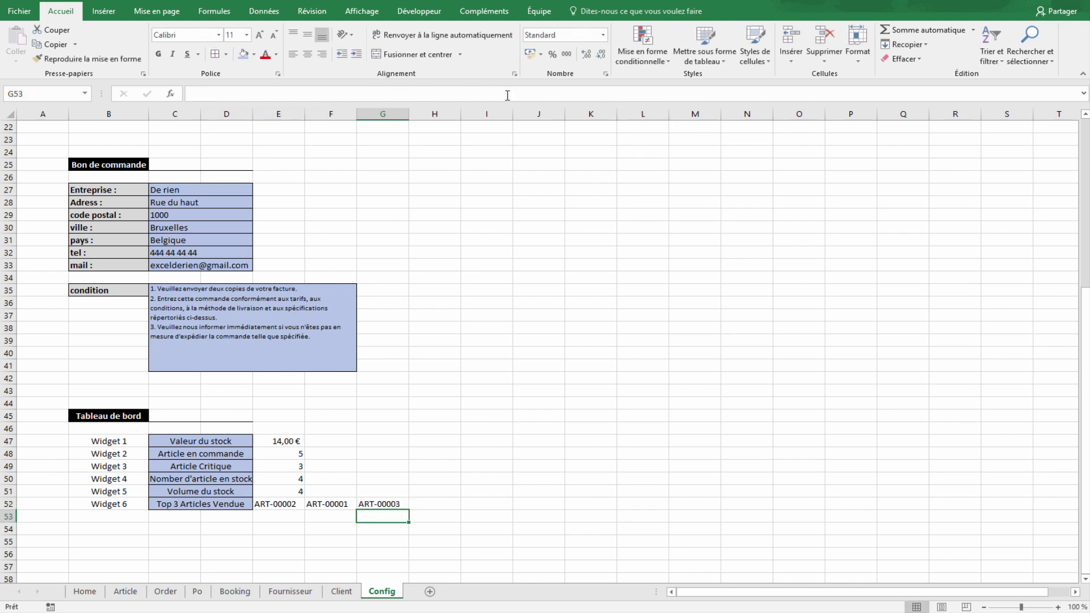
left_click(414, 429)
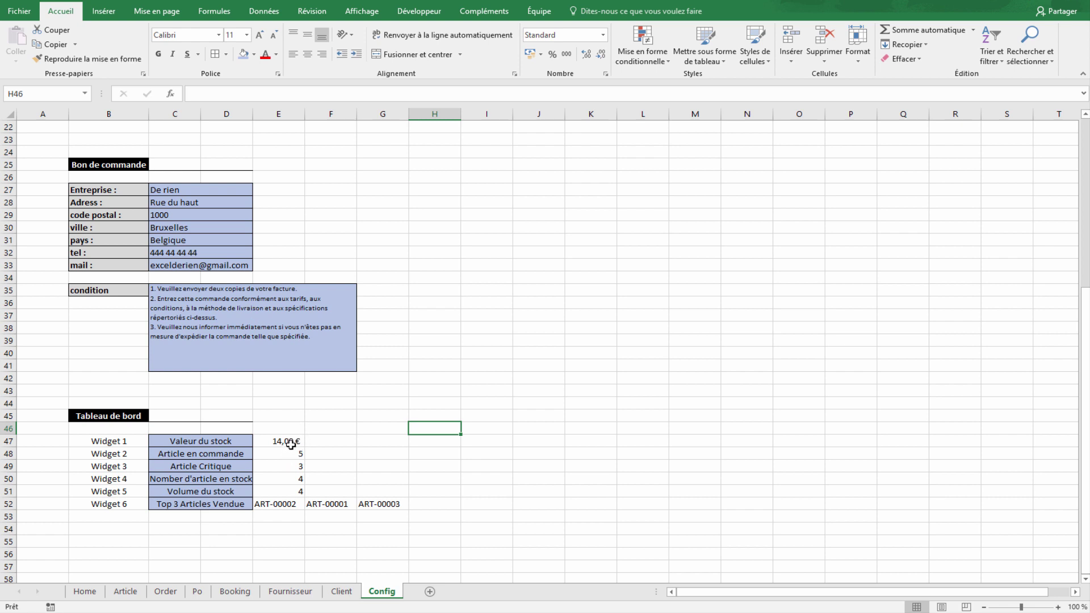
- Give E47:E52 blue fill and borders, border F52:G52, and centre E47:G52
mouse_move(291, 445)
left_mouse_down()
mouse_move(291, 504)
mouse_move(379, 504)
left_mouse_up()
left_click(244, 54)
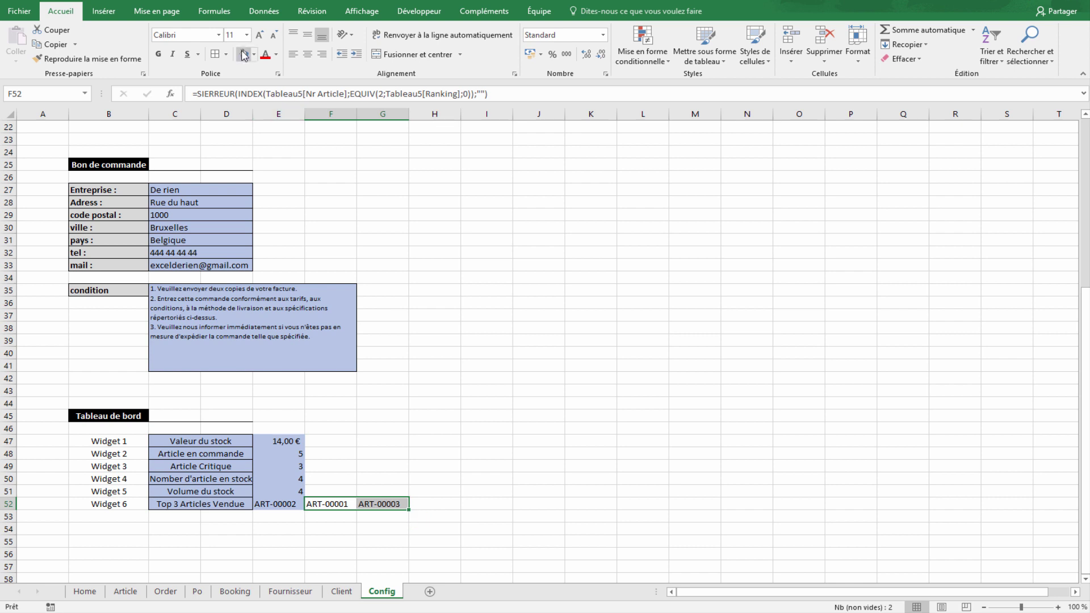
left_click(216, 56)
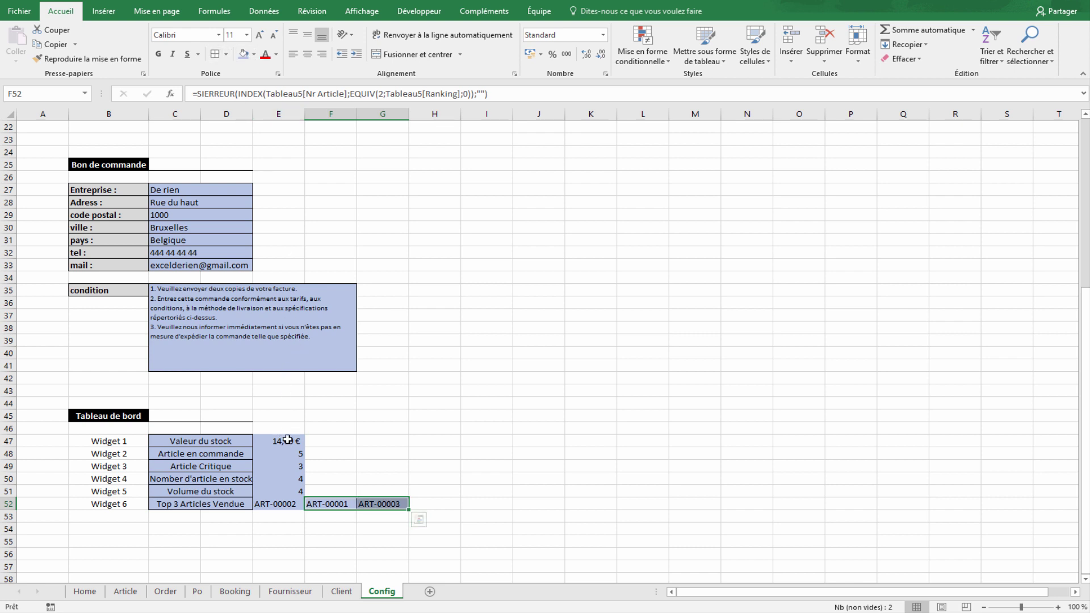
left_click_drag(287, 441, 284, 504)
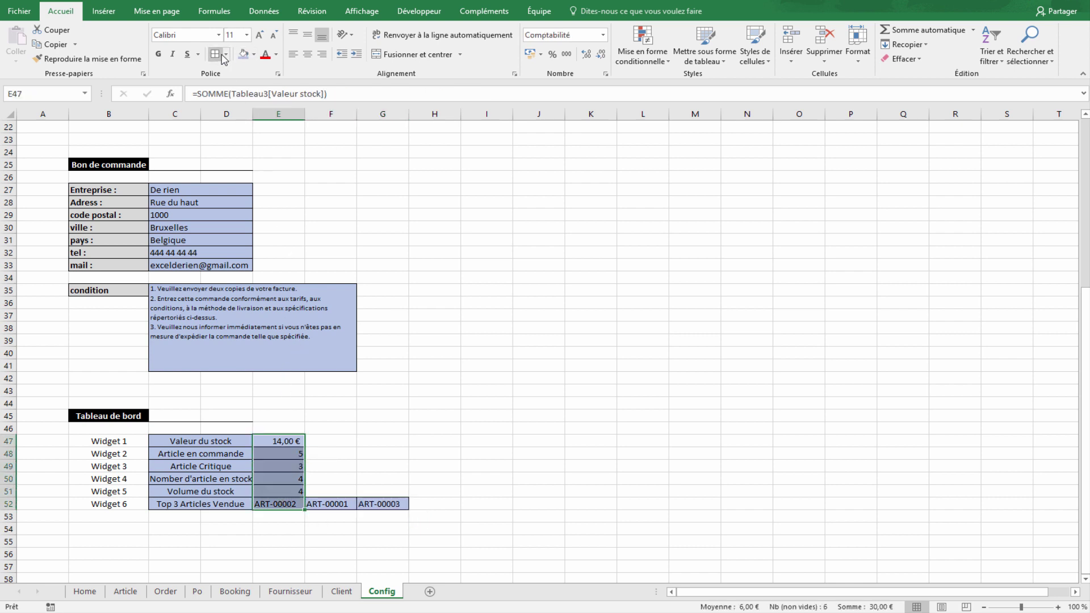
left_click(585, 383)
left_click_drag(278, 435, 392, 505)
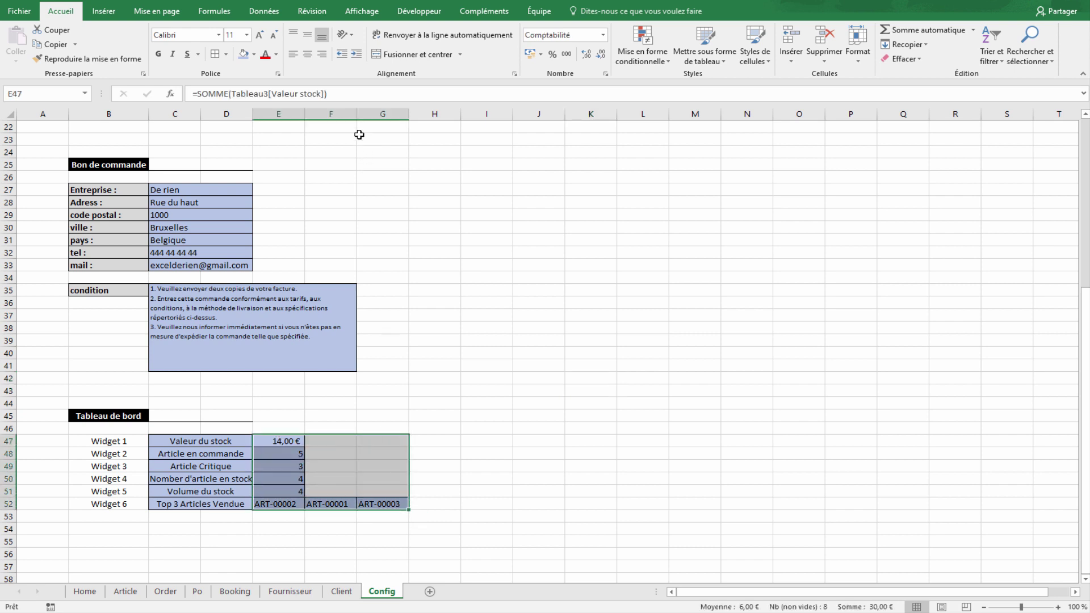
left_click(307, 54)
left_click(591, 366)
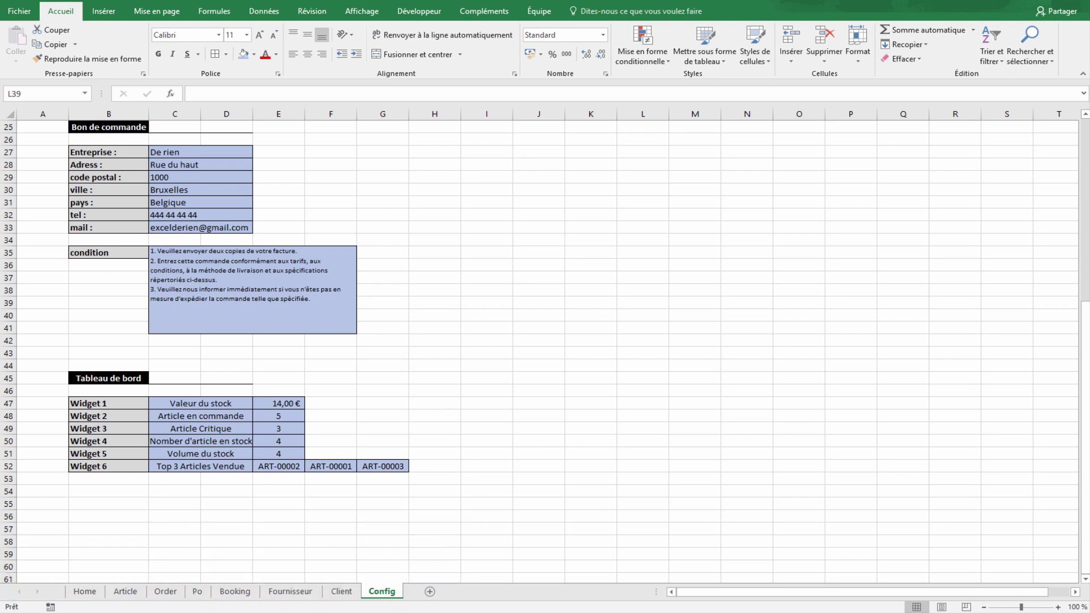
- Insert a rectangle on the Config sheet sized 5,4 cm high by 10 cm wide
left_click(103, 11)
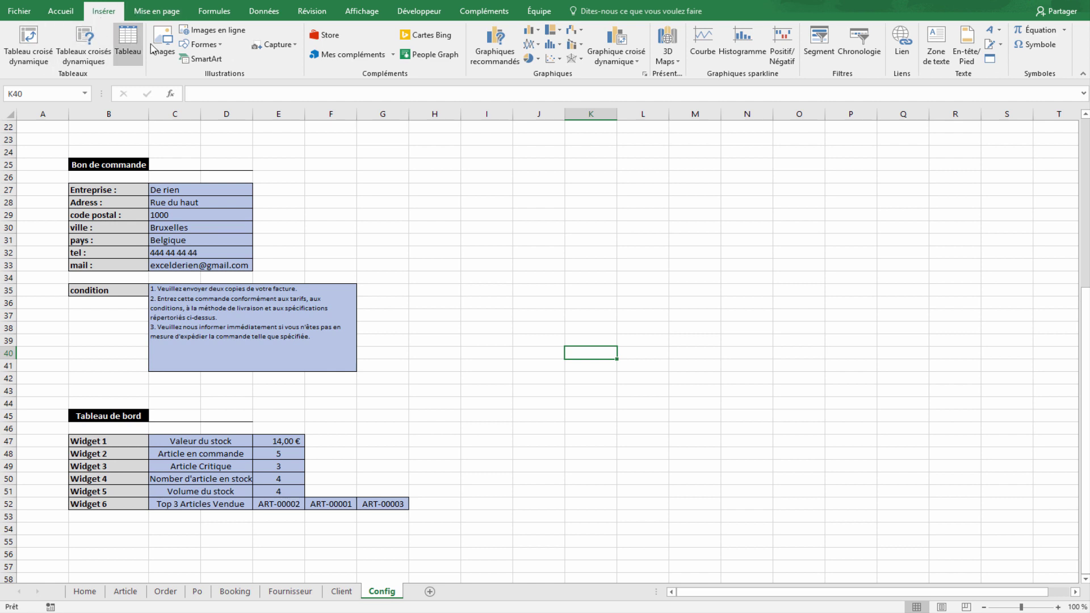
left_click(217, 46)
left_click(223, 72)
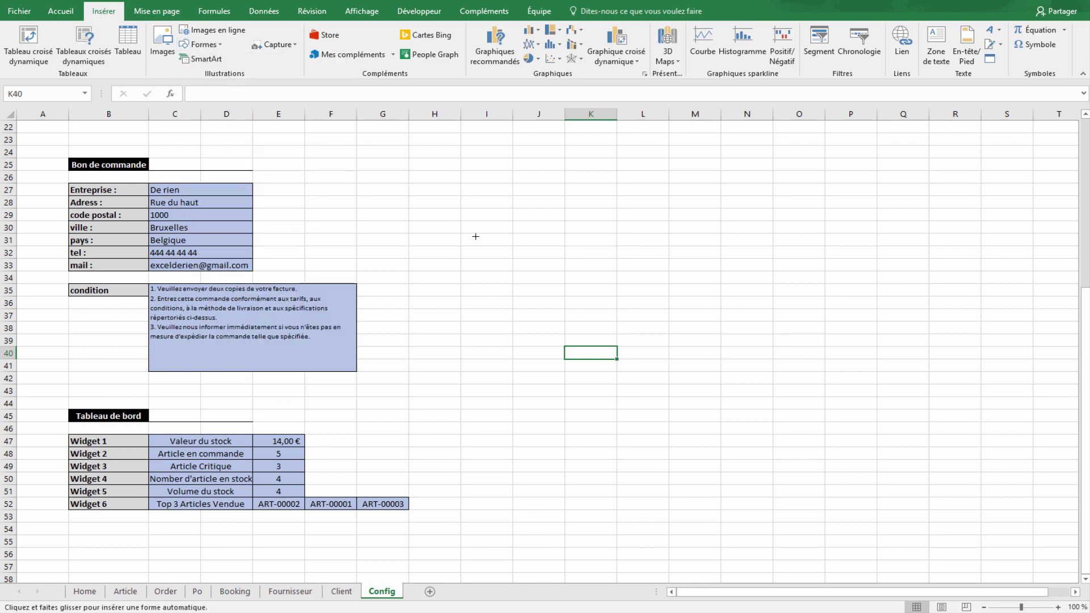
left_click_drag(552, 259, 785, 383)
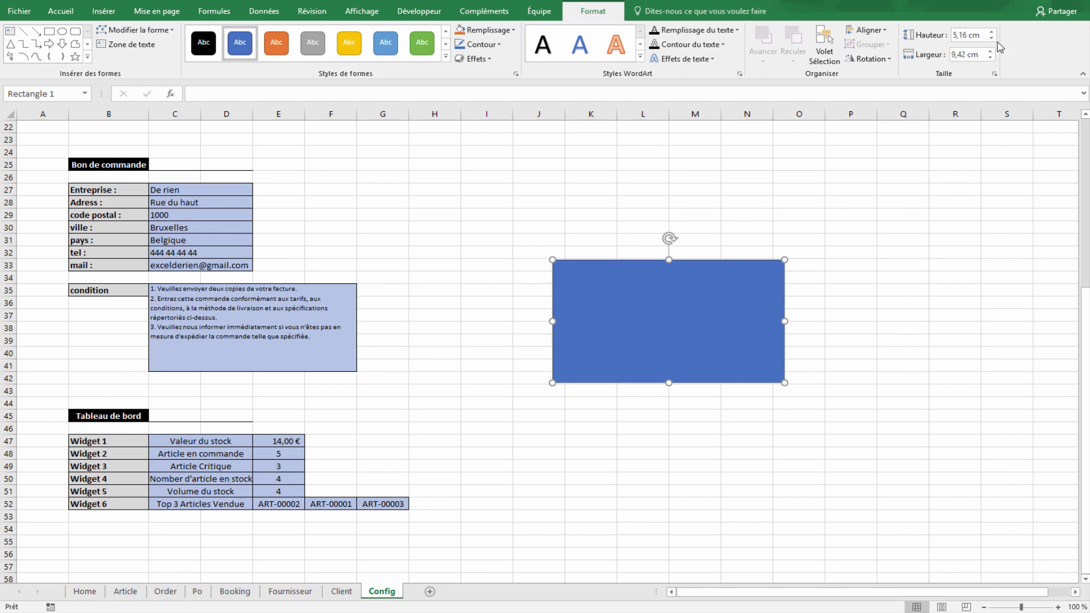
left_click(978, 37)
type("5,4")
key("Return")
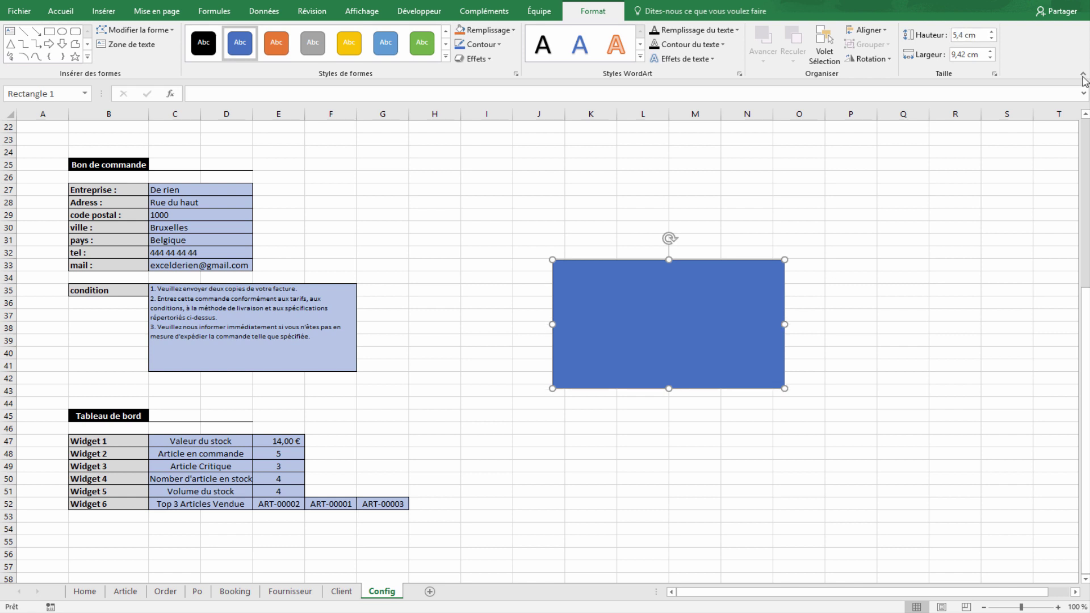
key("Tab")
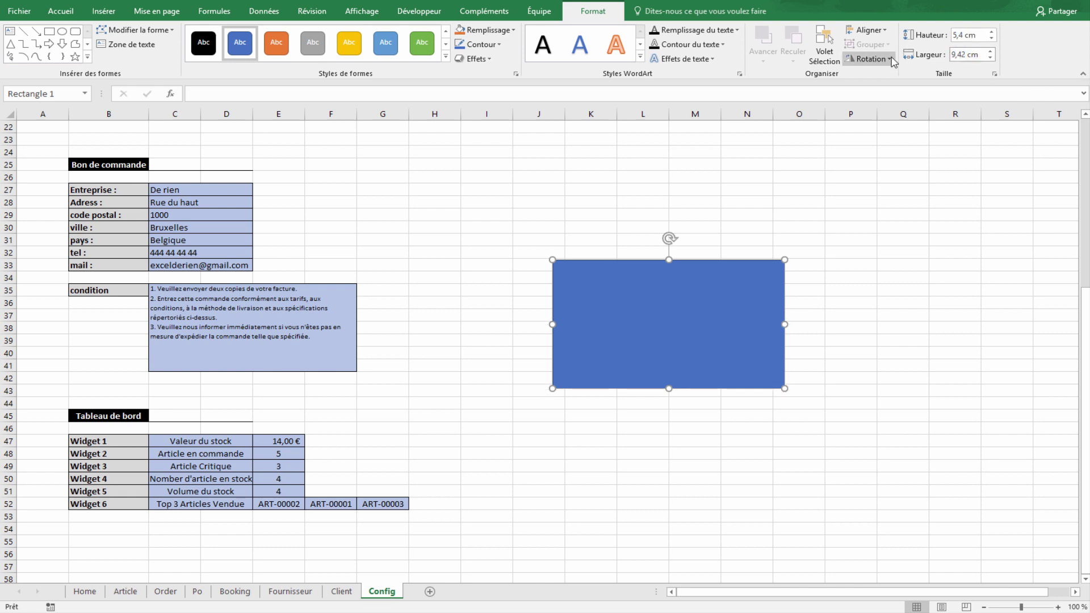
key("Delete")
key("Delete")
key("Delete")
key("Return")
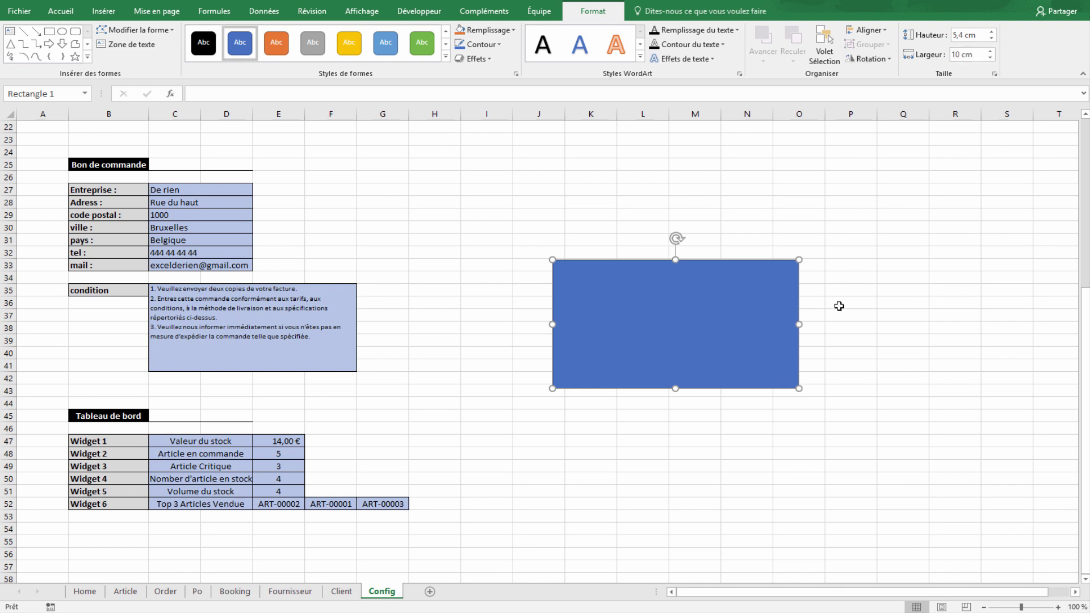
left_click(839, 306)
- Apply the dark navy blue standard colour as the rectangle's shape fill
left_click(727, 341)
left_click(483, 44)
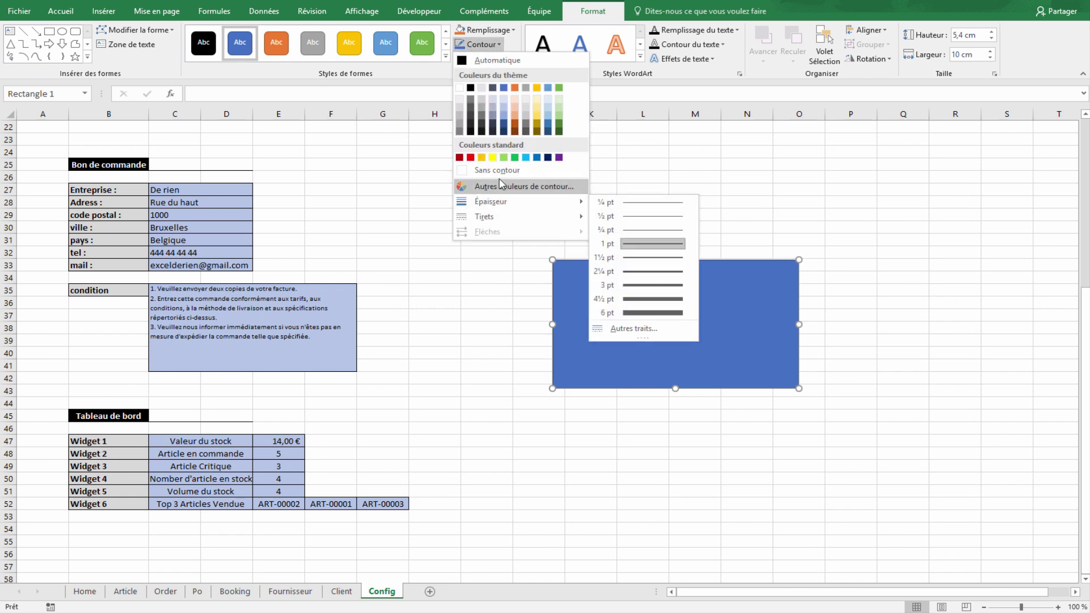
left_click(537, 157)
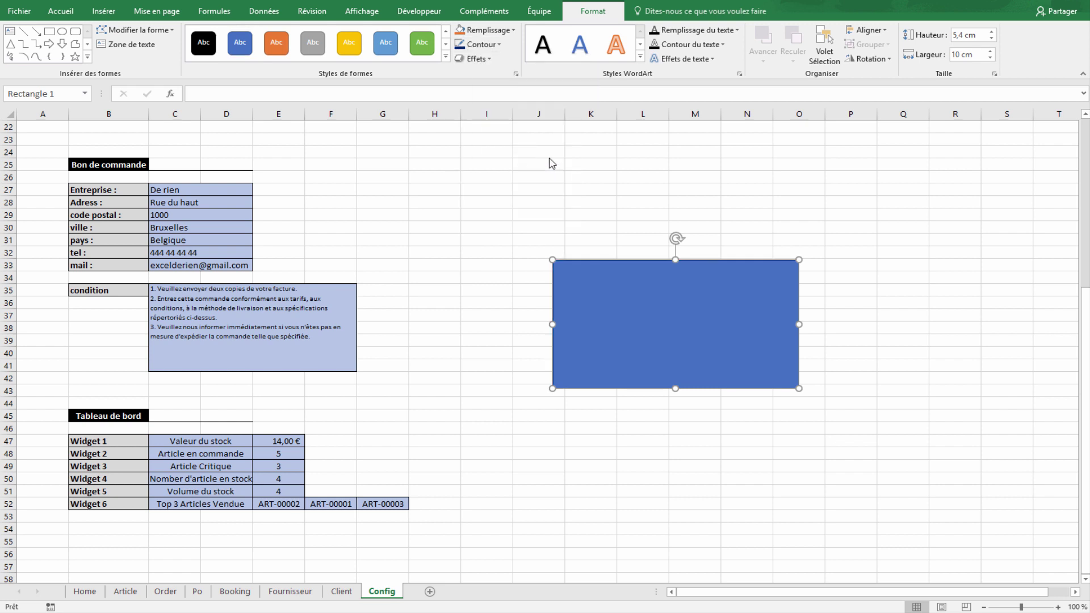
left_click(496, 45)
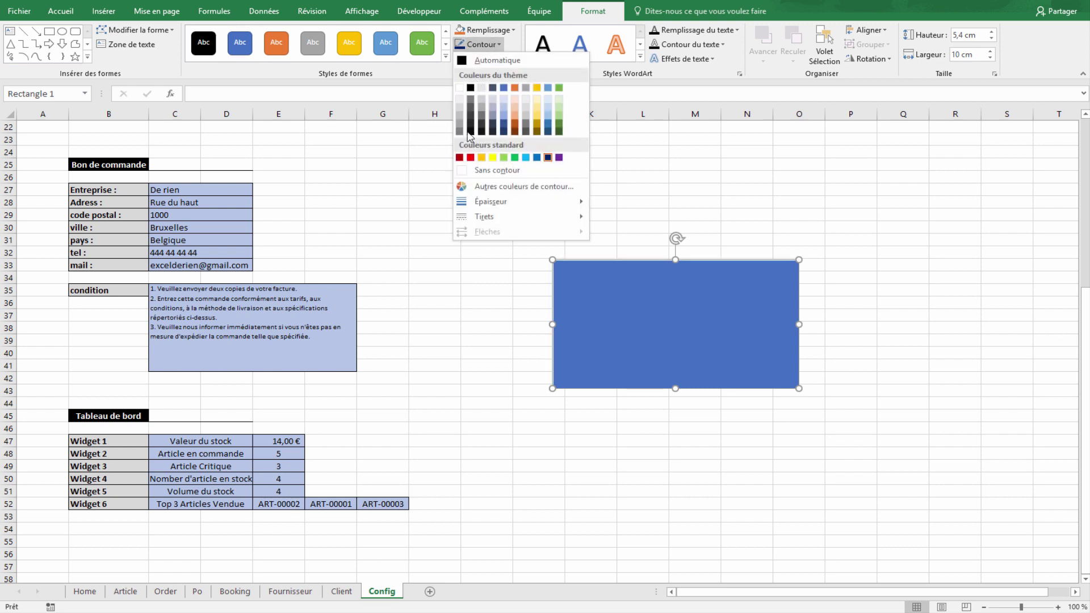
left_click(486, 170)
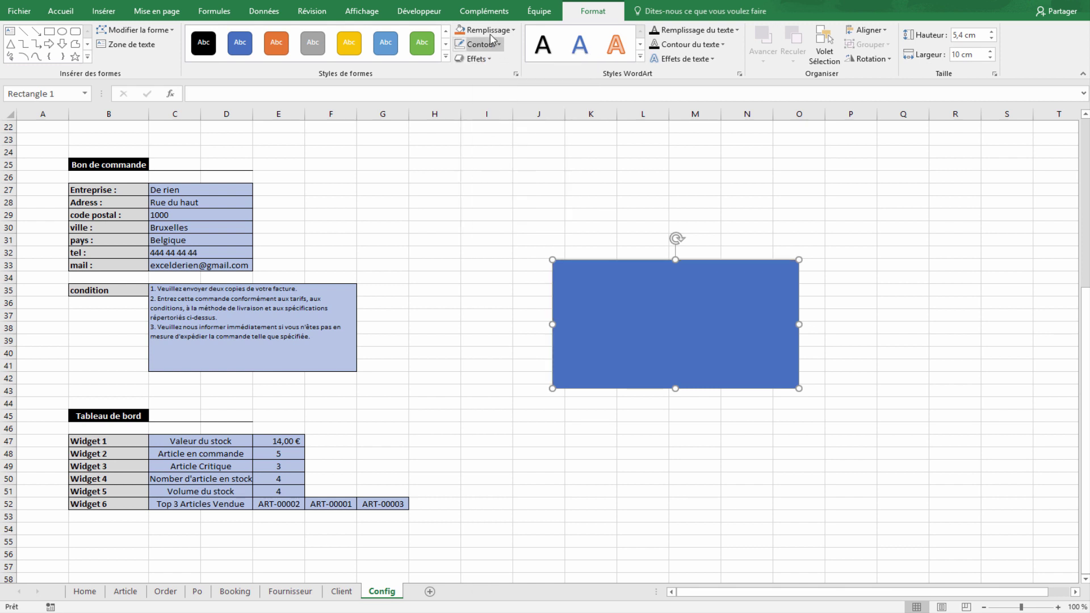
left_click(487, 30)
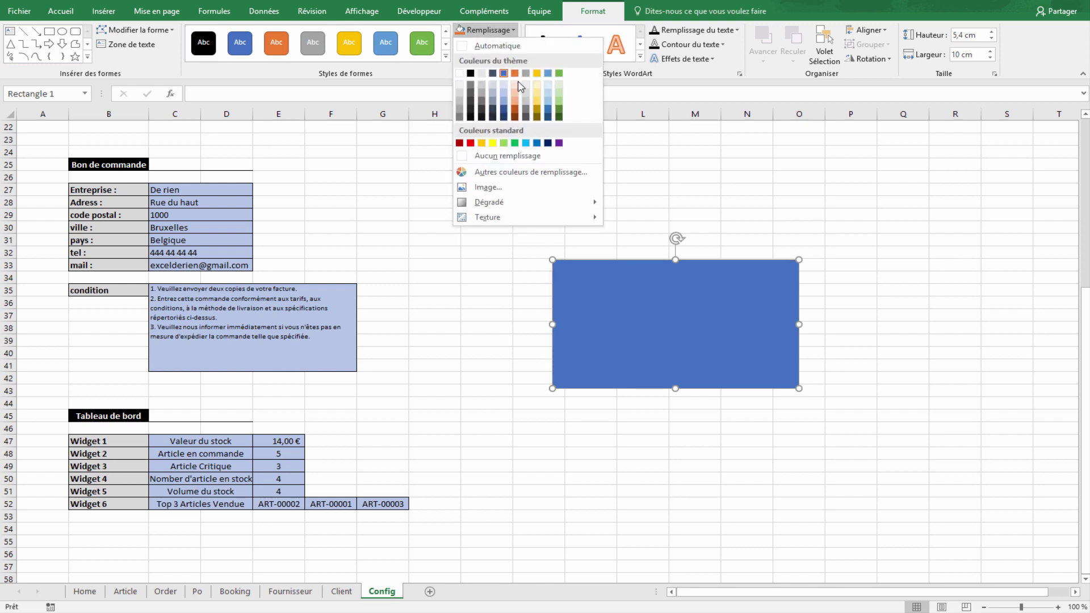
left_click(549, 143)
- Draw a second rectangle sized 10 cm wide by 1 cm high
left_click(589, 165)
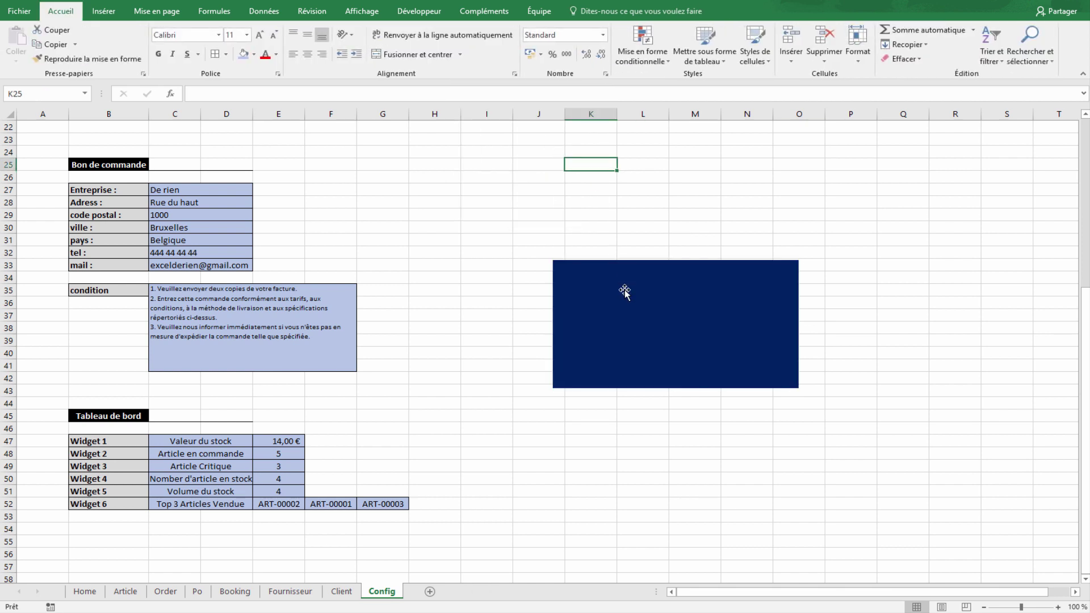
left_click(103, 11)
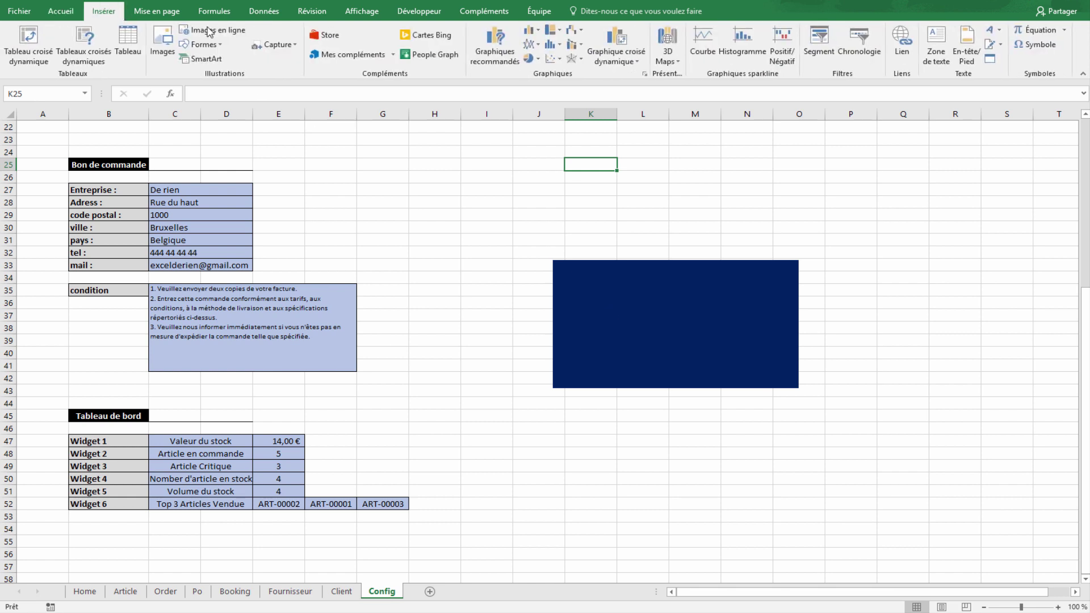
left_click(801, 238)
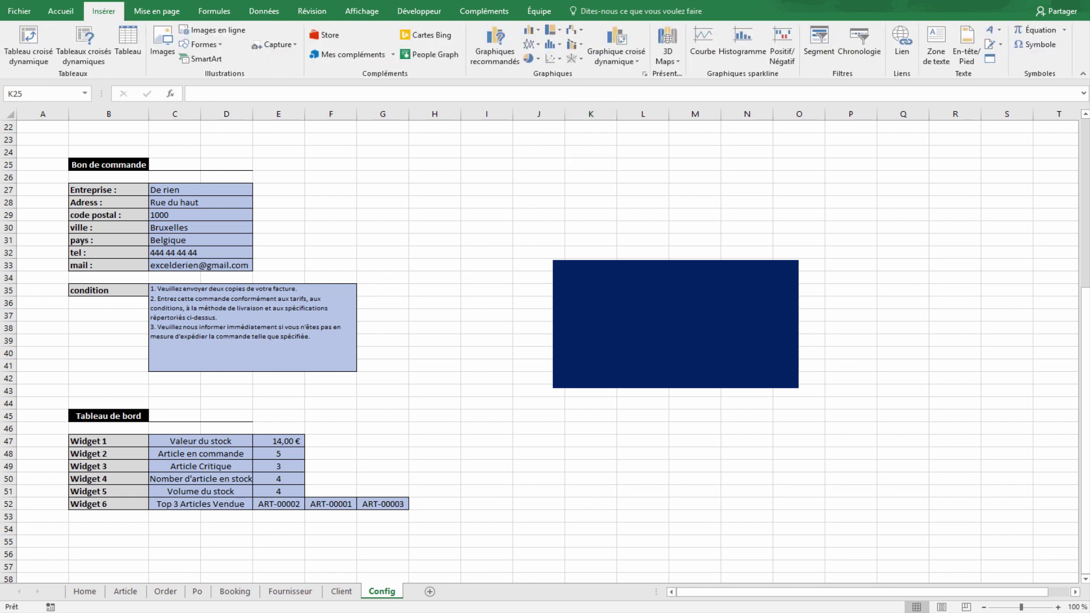
left_click(207, 45)
left_click(224, 73)
left_click_drag(466, 167, 642, 203)
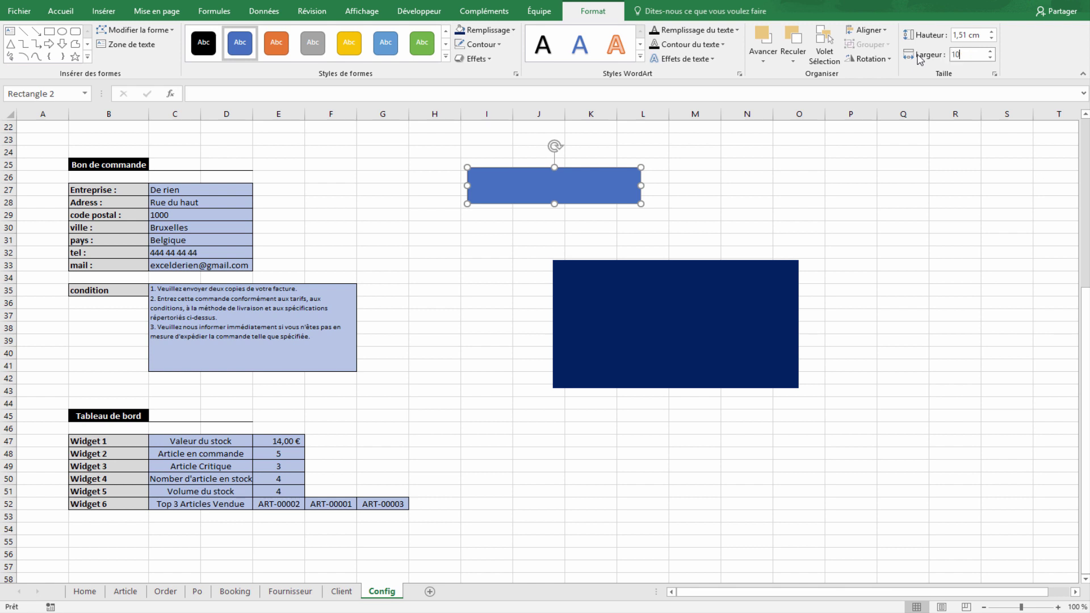
left_click(986, 36)
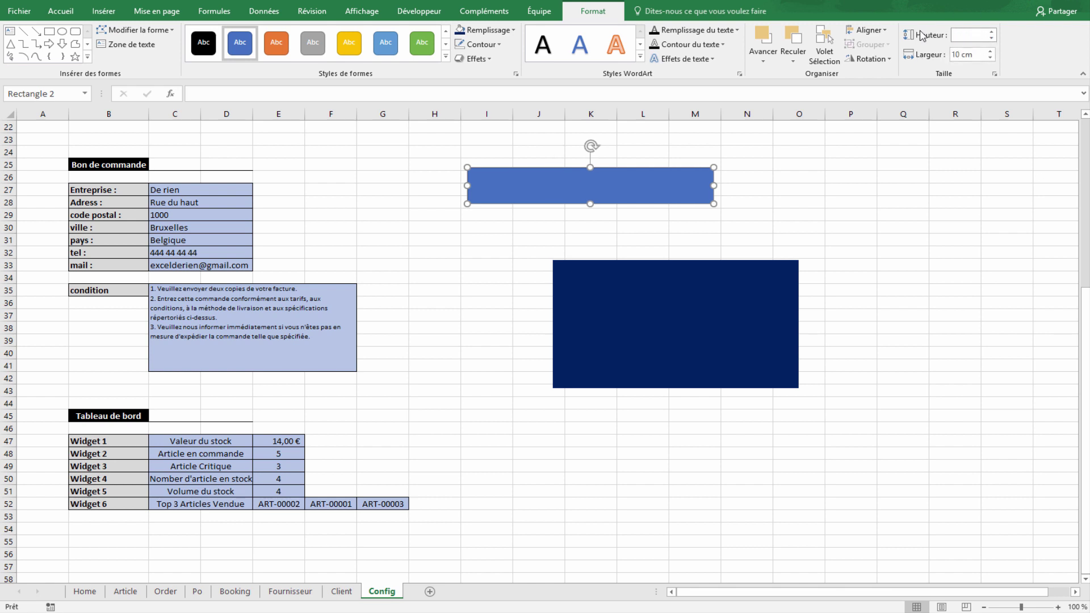
type("1")
key("Return")
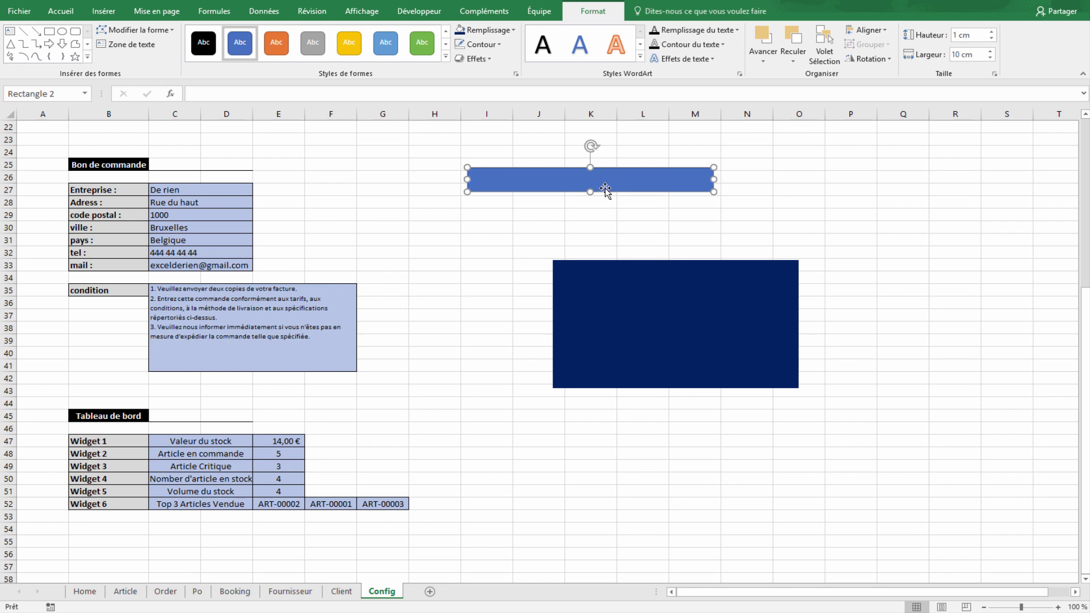
- Align the thin bar with the navy rectangle's bottom edge, moving the card to rows 25–35
left_click_drag(603, 185, 696, 377)
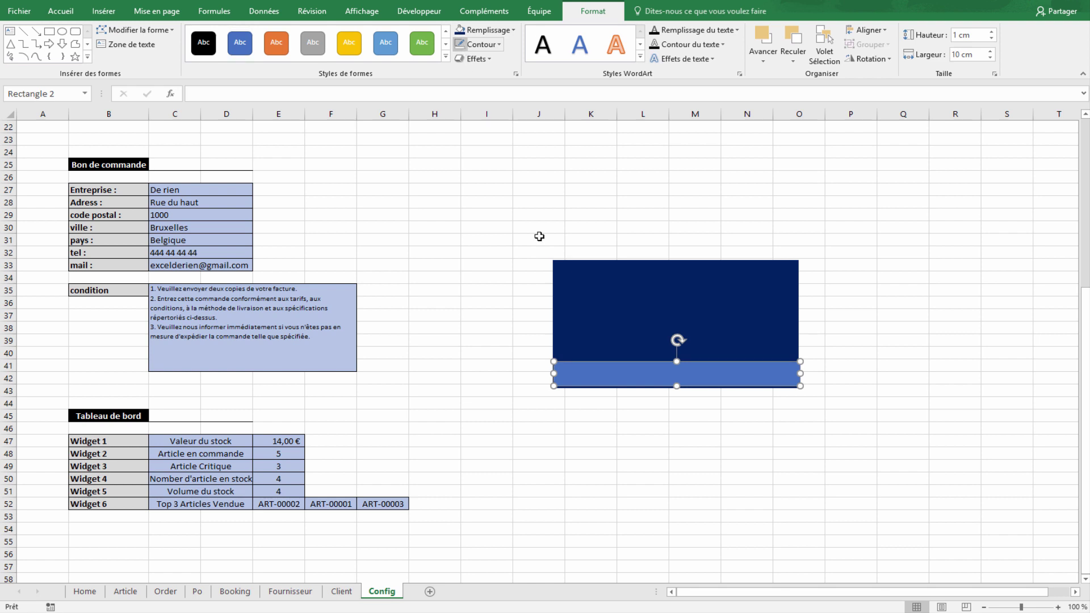
left_click_drag(604, 380, 606, 385)
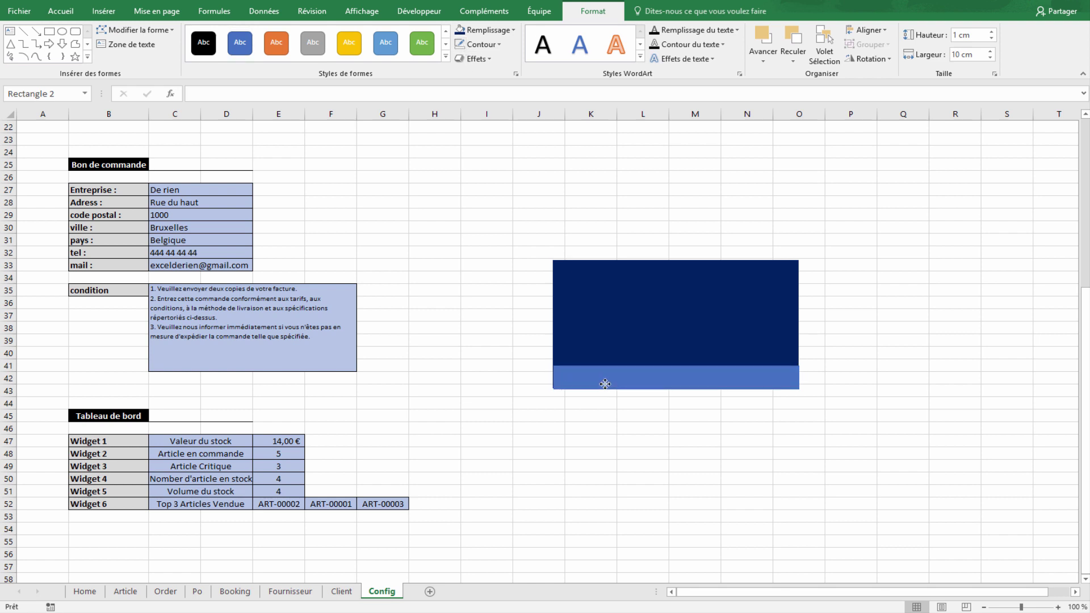
mouse_move(624, 299)
left_mouse_down()
mouse_move(597, 204)
mouse_move(587, 203)
left_mouse_up()
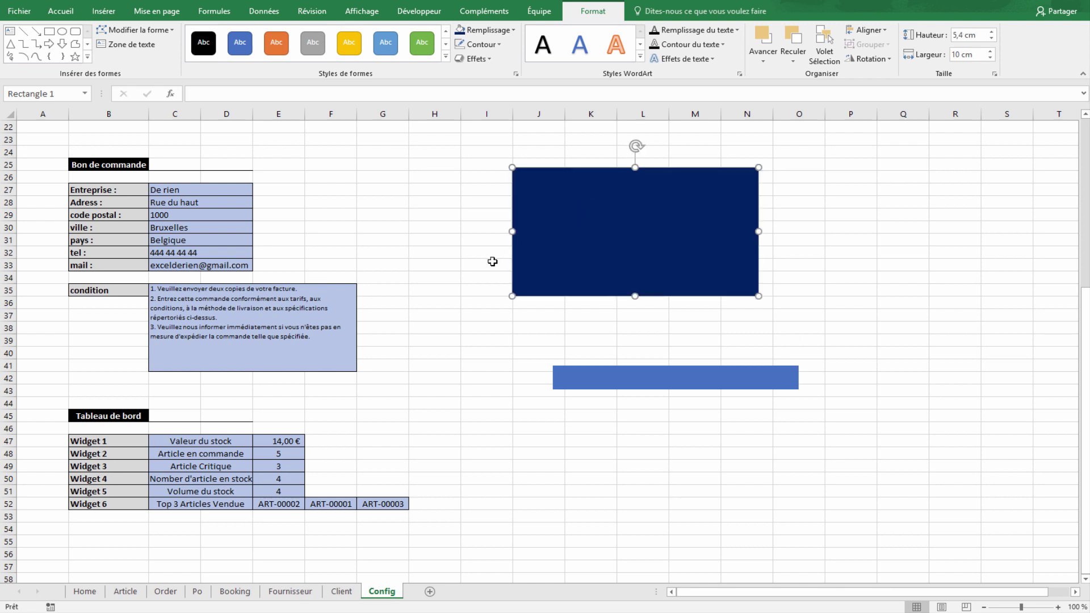
left_click(528, 328)
left_click_drag(613, 370, 571, 288)
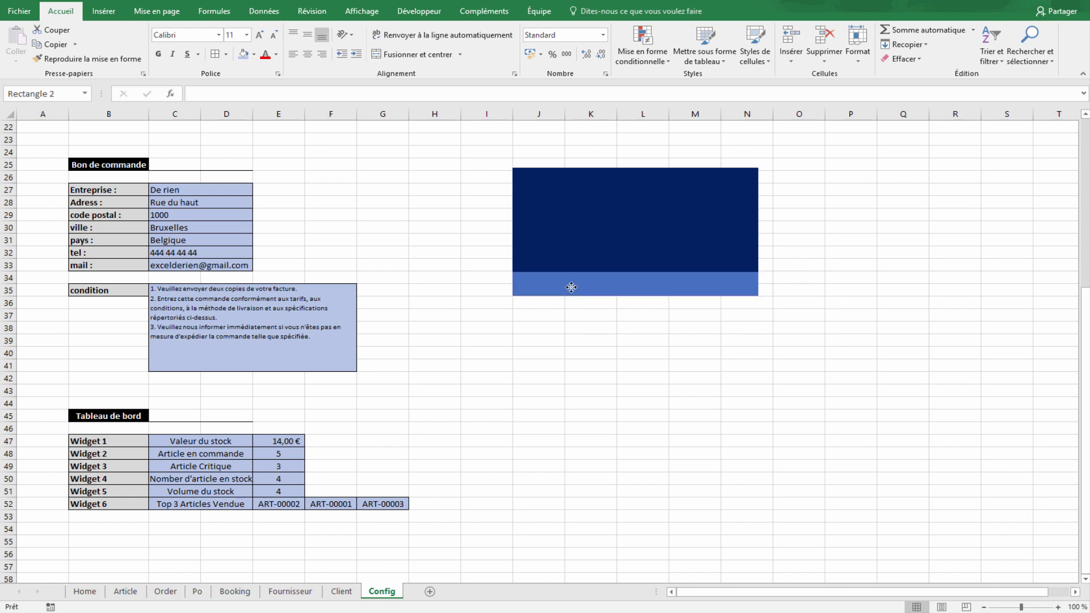
- Fill the card's 1 cm bottom strip with a custom brighter blue, RGB 0, 68, 204
left_click(608, 349)
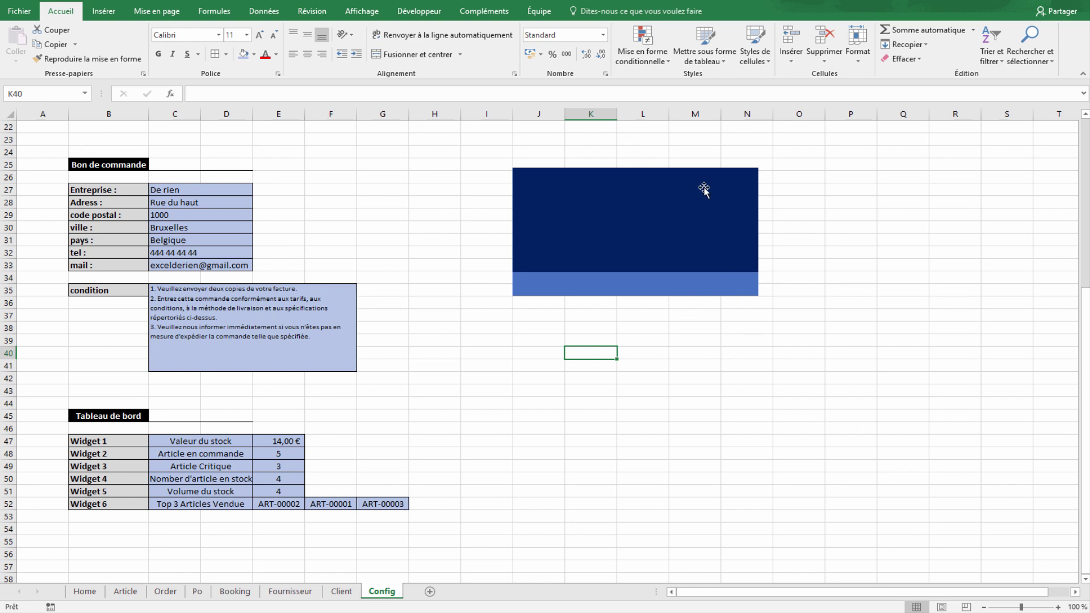
left_click(642, 280)
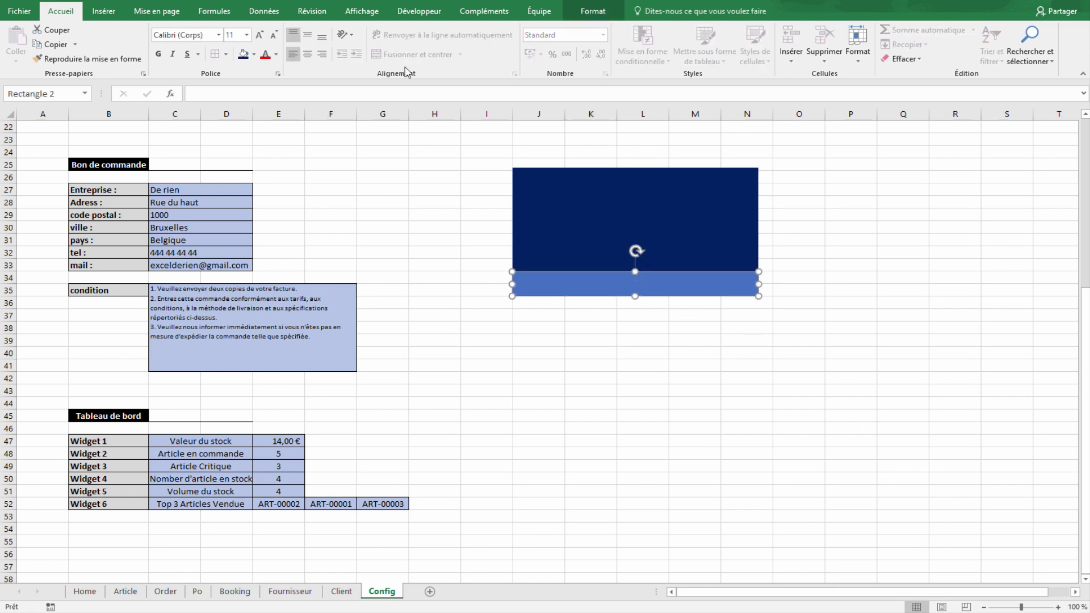
left_click(608, 11)
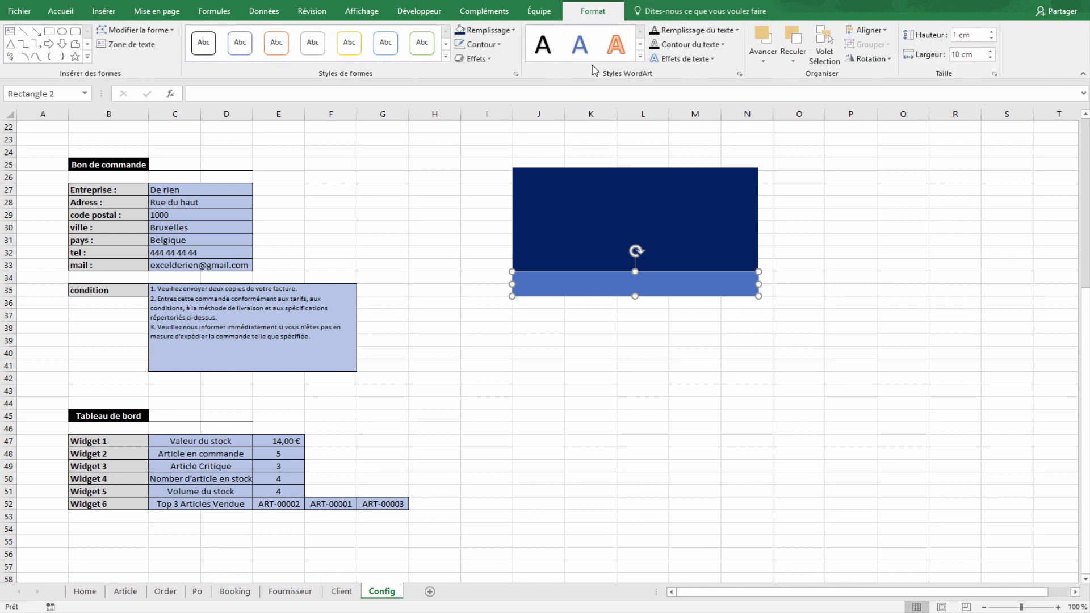
left_click(507, 33)
left_click(462, 36)
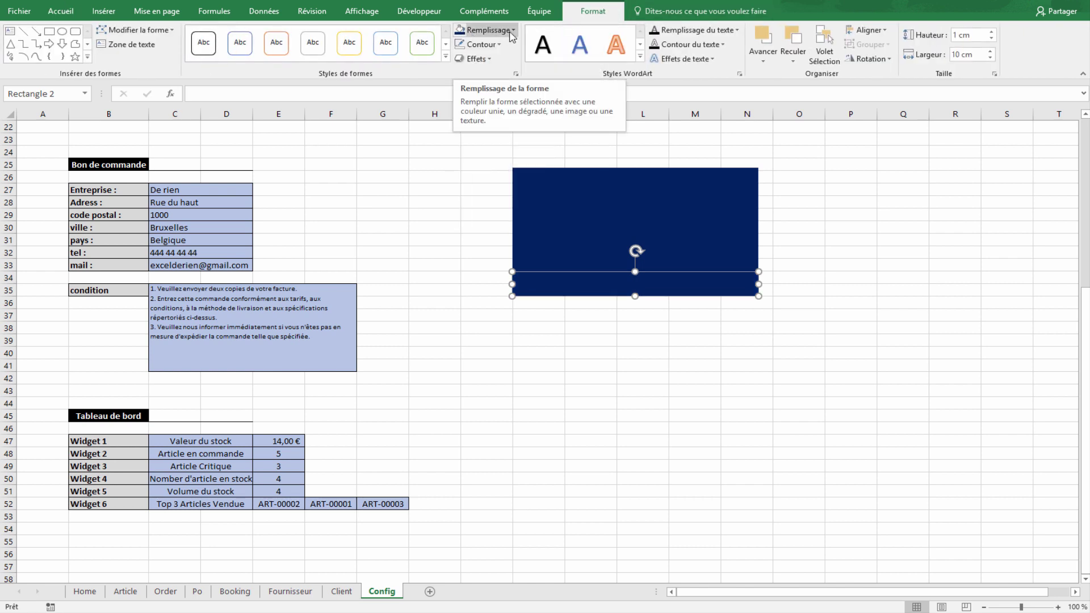
left_click(488, 30)
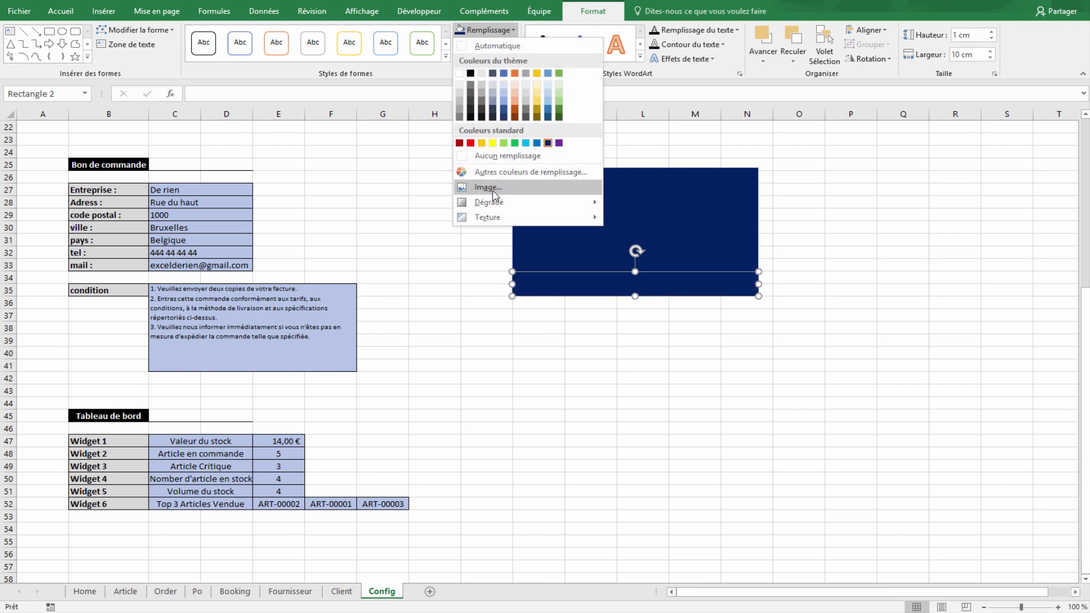
left_click(500, 172)
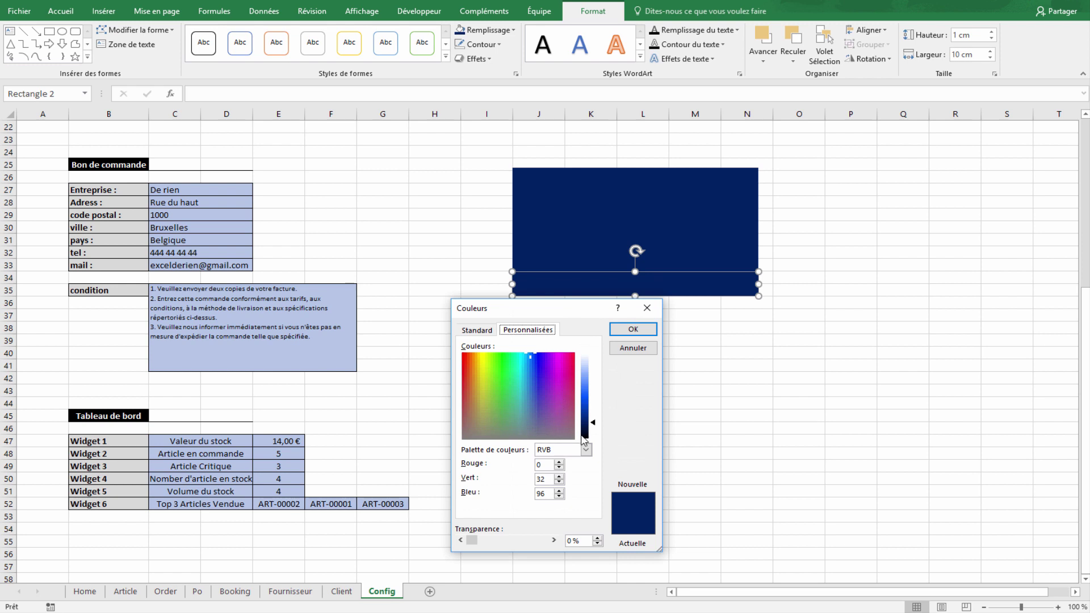
left_click(595, 424)
left_click_drag(595, 424, 595, 414)
left_click(633, 329)
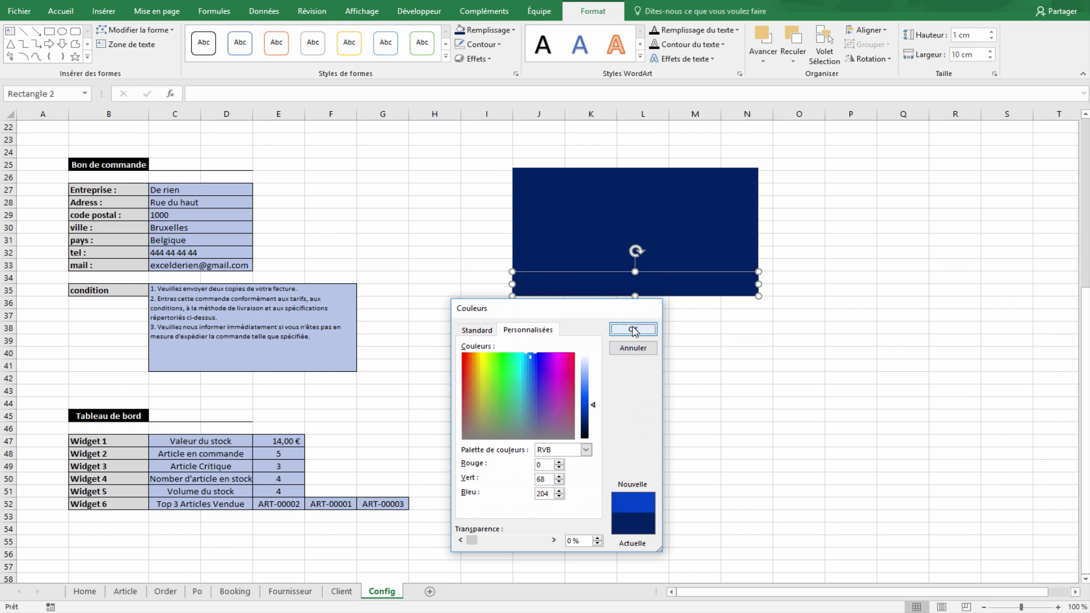
left_click(646, 332)
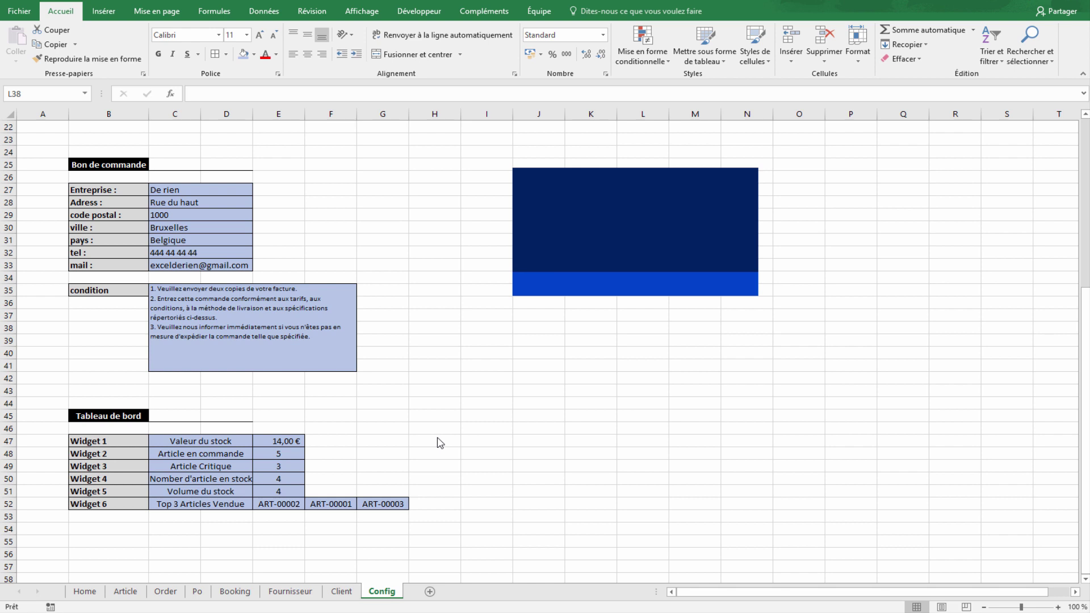
- Try placing a text box directly on the navy rectangle, then clear the selection
left_click(103, 14)
left_click(208, 50)
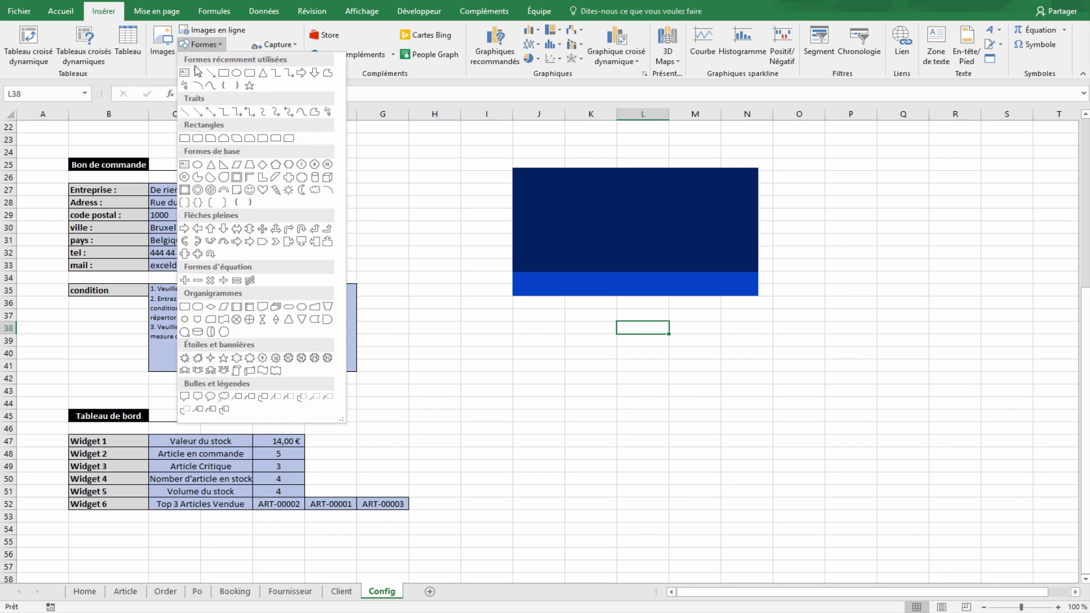
left_click(196, 72)
left_click(553, 207)
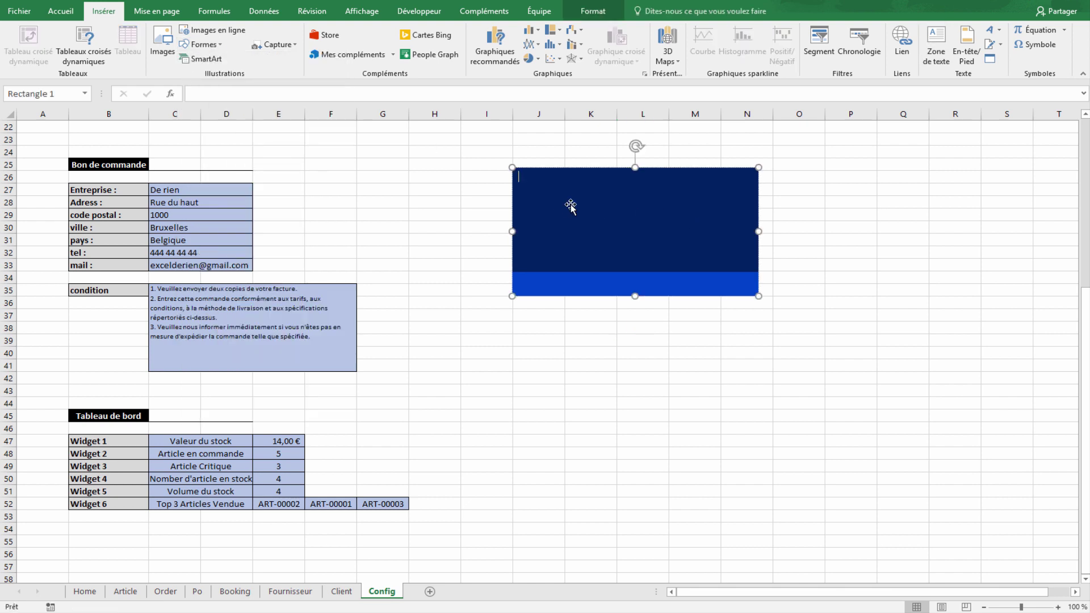
key("Tab")
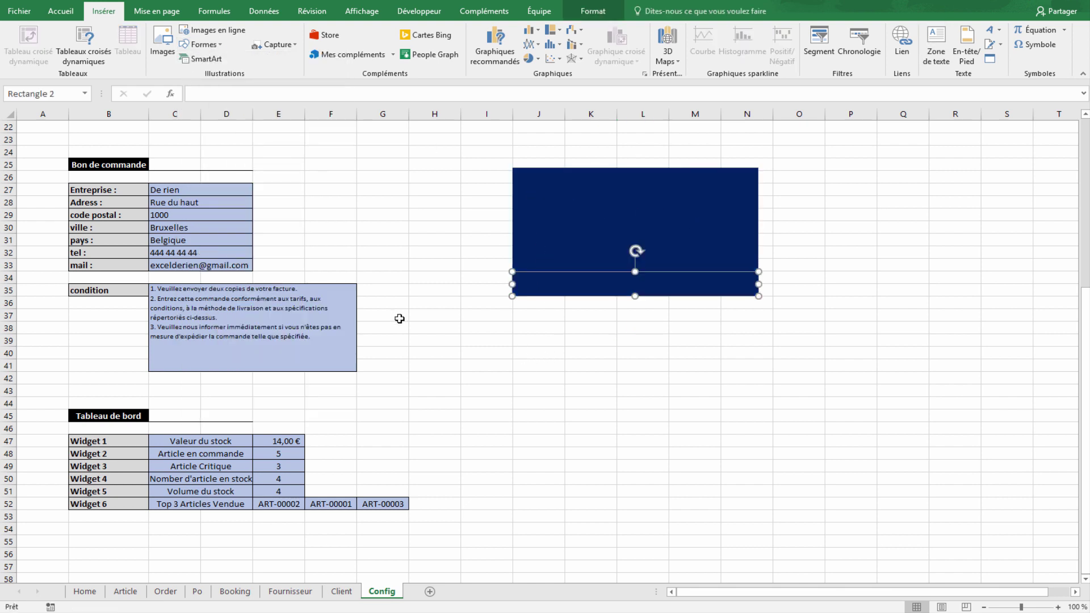
left_click(399, 319)
left_click(635, 284)
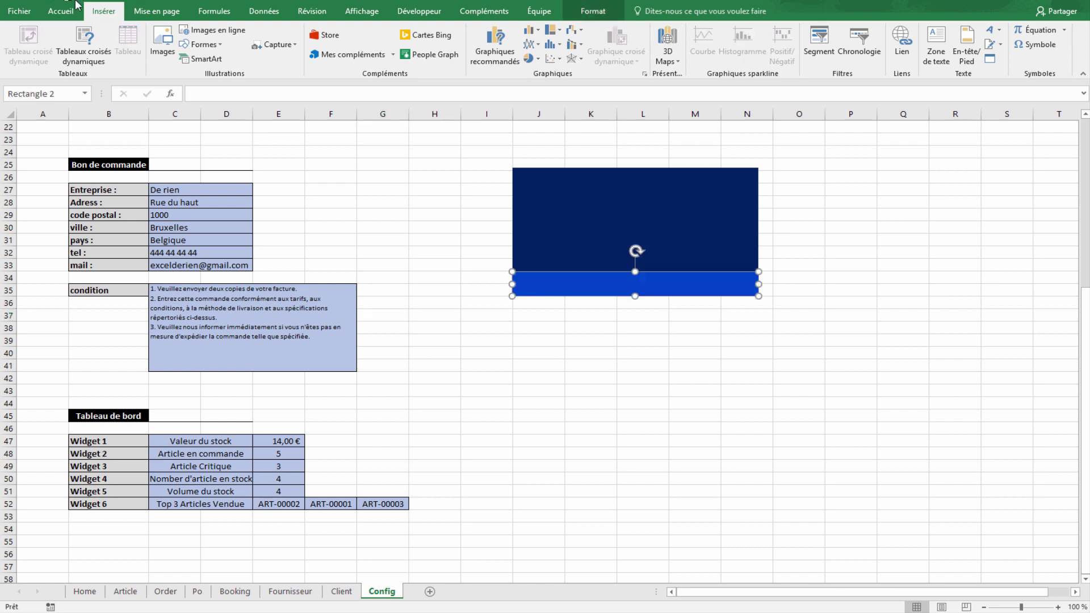
left_click(420, 164)
- Draw the tset text box below the card, drag it into the navy rectangle and shorten it
left_click(201, 44)
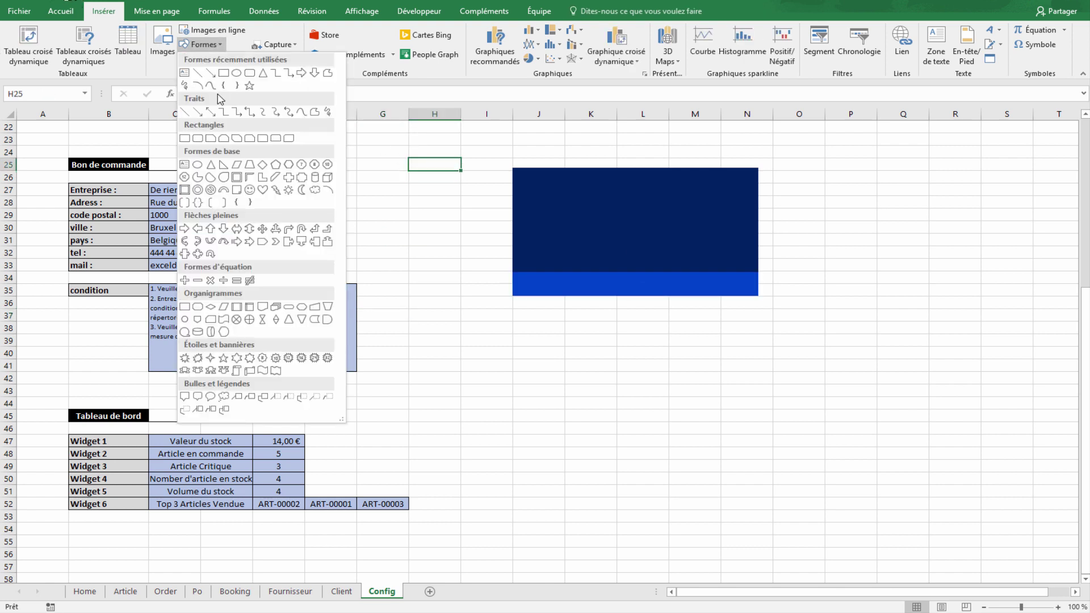
left_click(184, 74)
left_click_drag(568, 357, 749, 419)
type("tset")
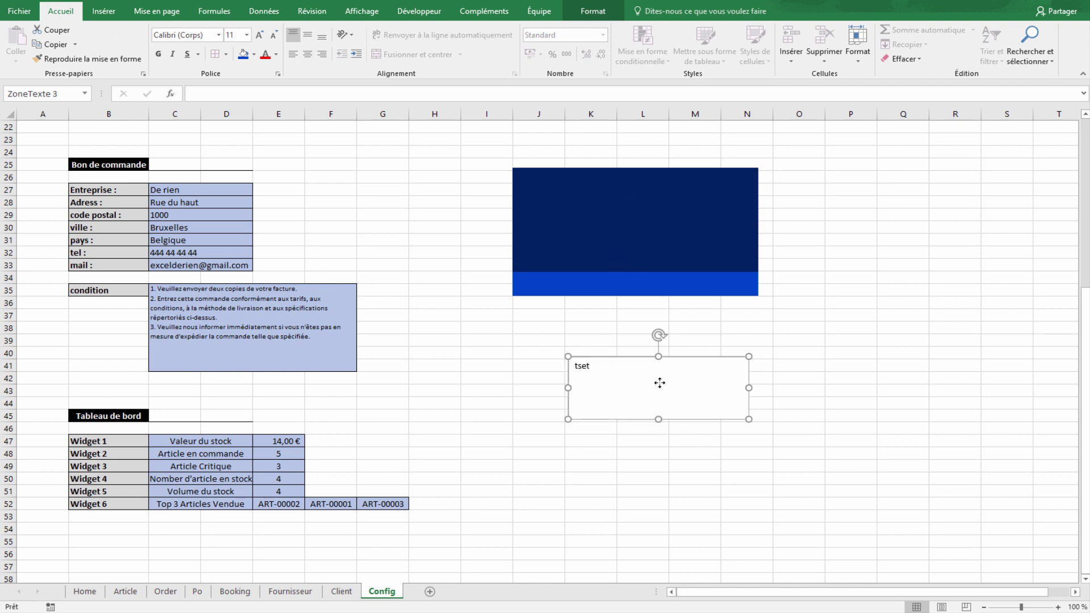
mouse_move(668, 417)
left_mouse_down()
mouse_move(664, 254)
mouse_move(652, 230)
left_mouse_up()
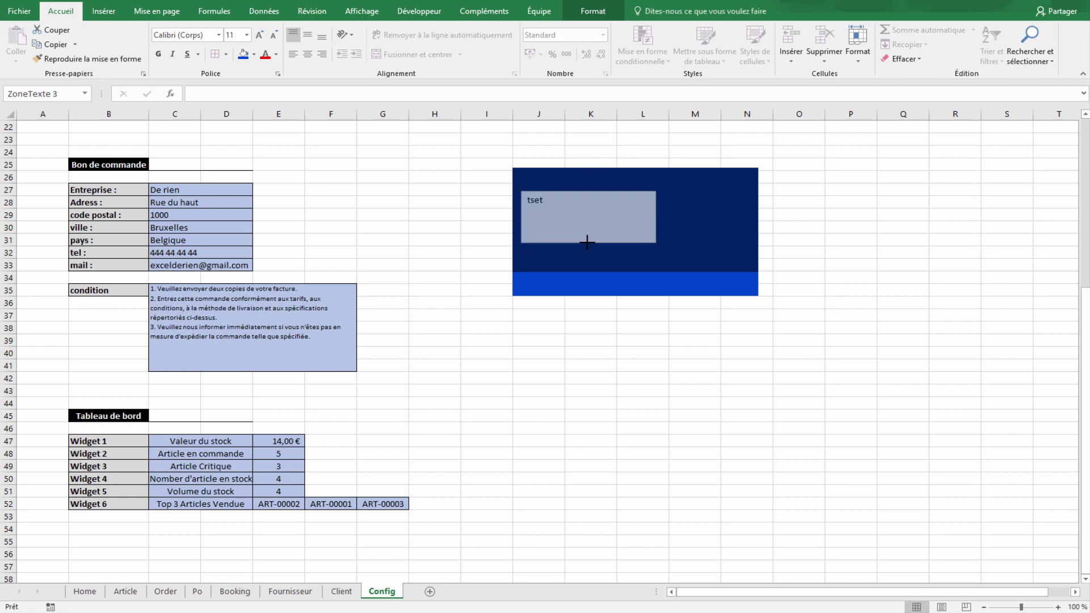
left_click_drag(589, 254, 589, 243)
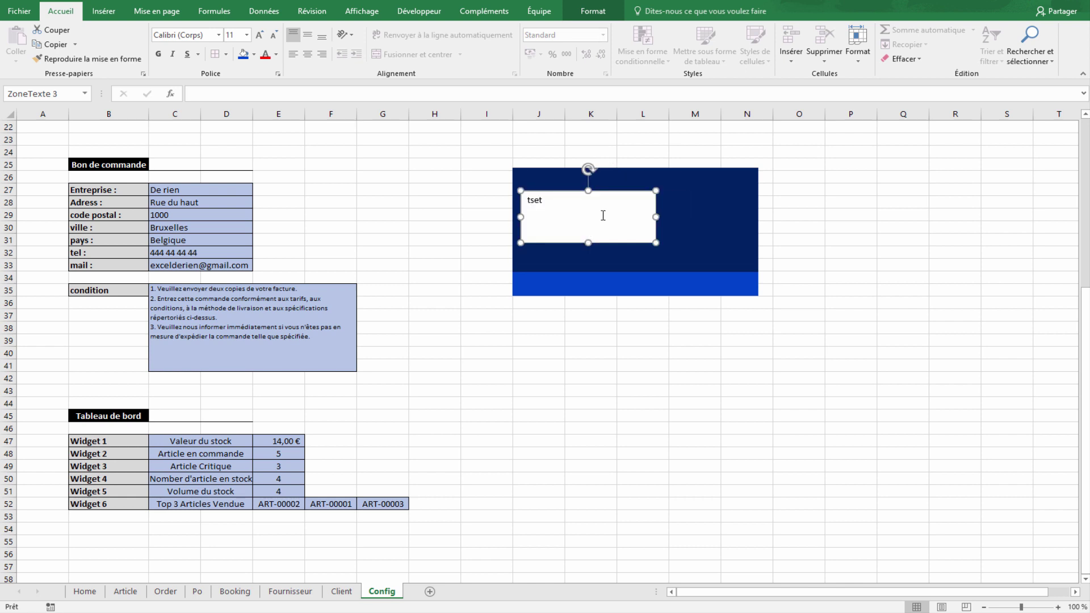
left_click(473, 201)
- Draw a second text box reading tesrr over the card's bright blue bottom strip
left_click(104, 11)
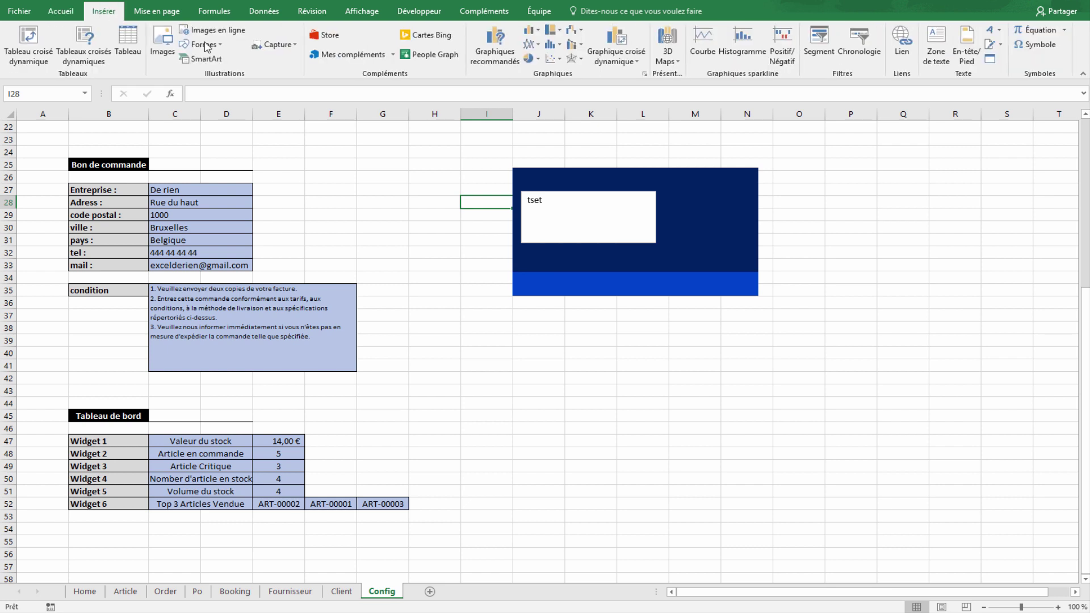
left_click(205, 44)
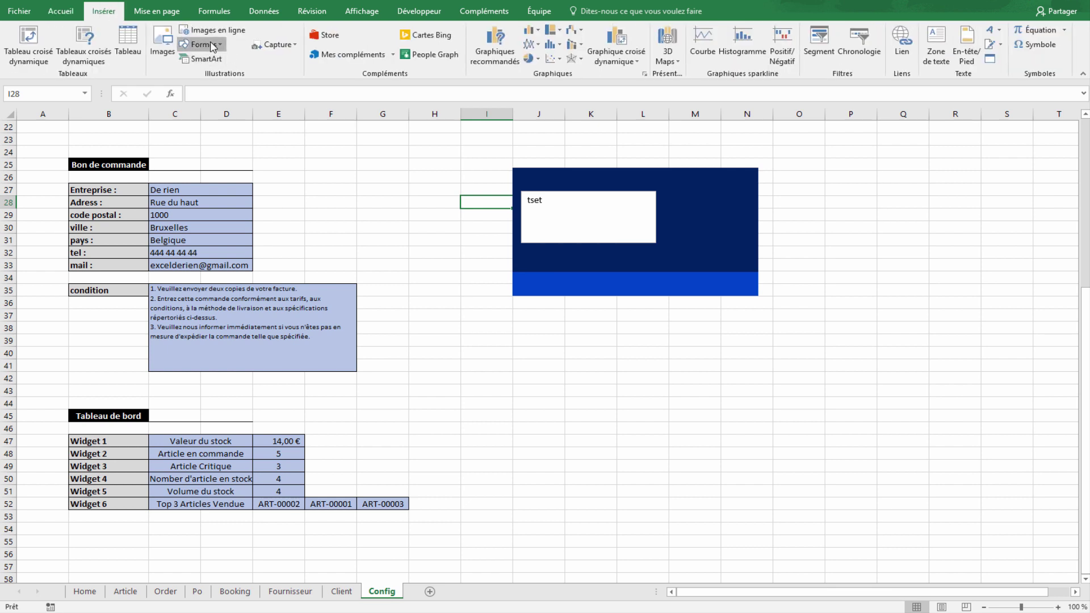
left_click(192, 80)
left_click(602, 395)
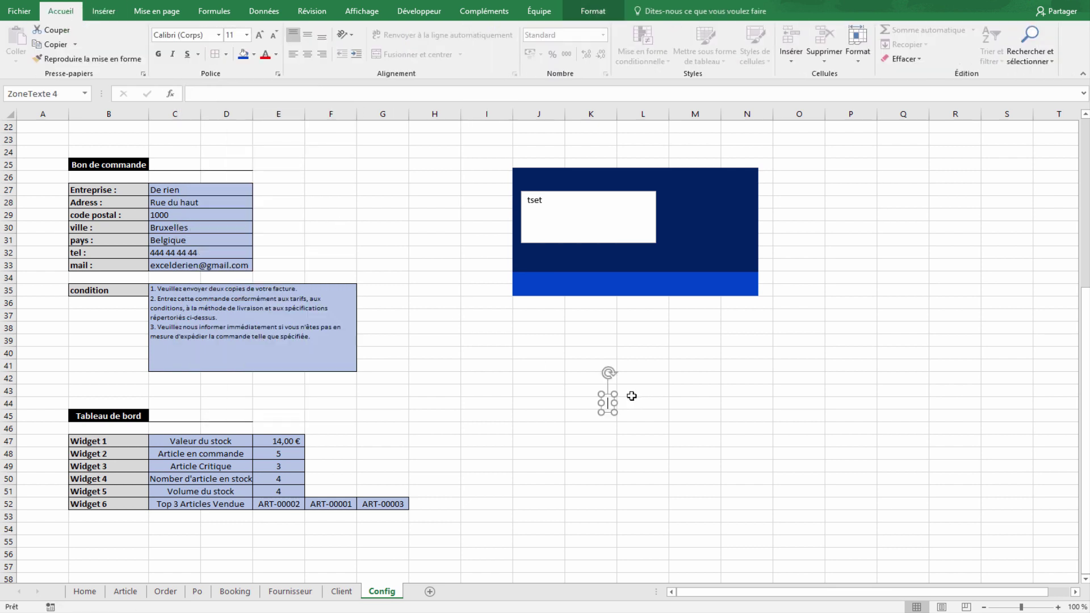
mouse_move(617, 401)
left_mouse_down()
mouse_move(725, 414)
mouse_move(595, 280)
mouse_move(748, 284)
left_mouse_up()
type("tesrr")
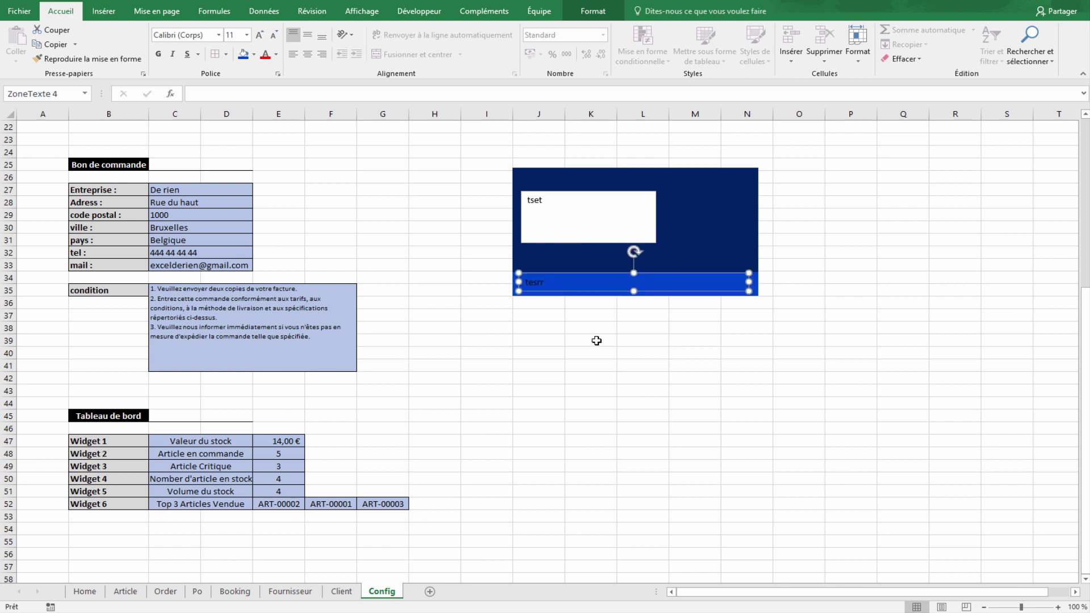
left_click(615, 343)
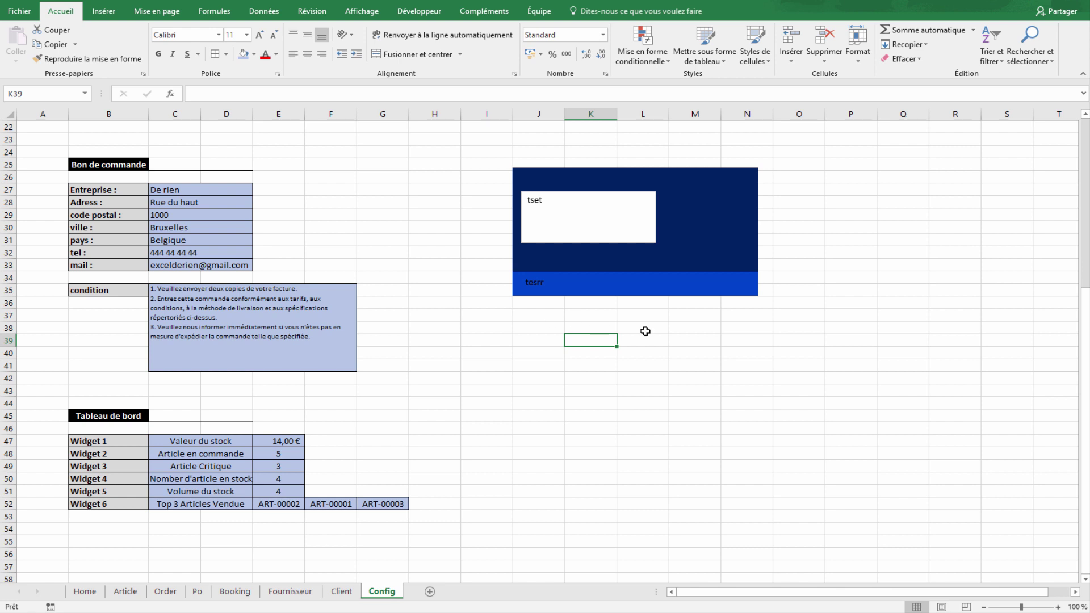
left_click(633, 200)
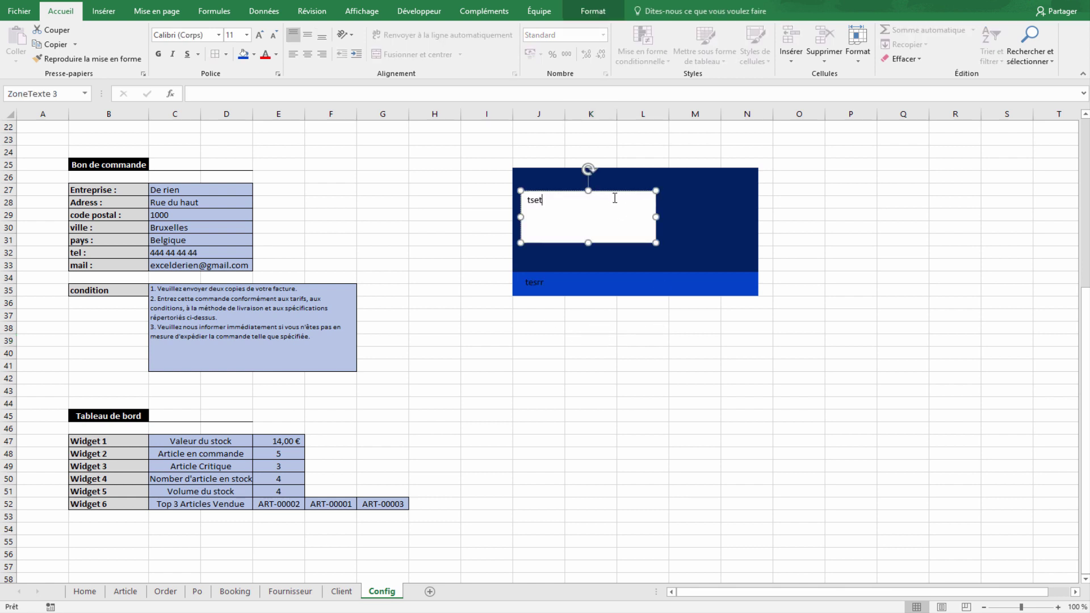
- Link the upper text box to cell E47 so it displays 14,00 €
left_click(606, 191)
left_click(245, 94)
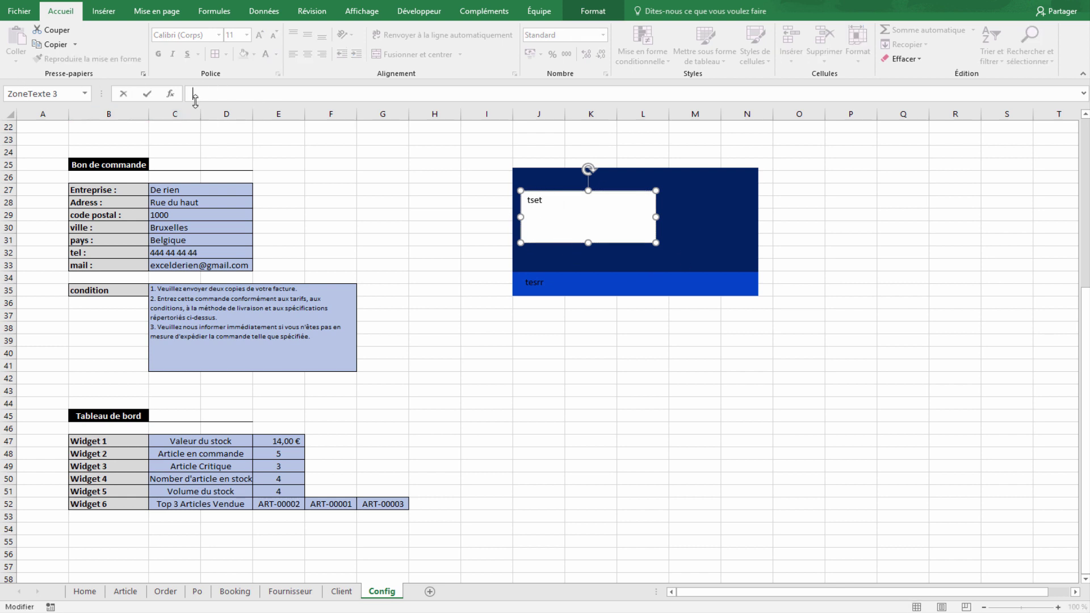
type("=")
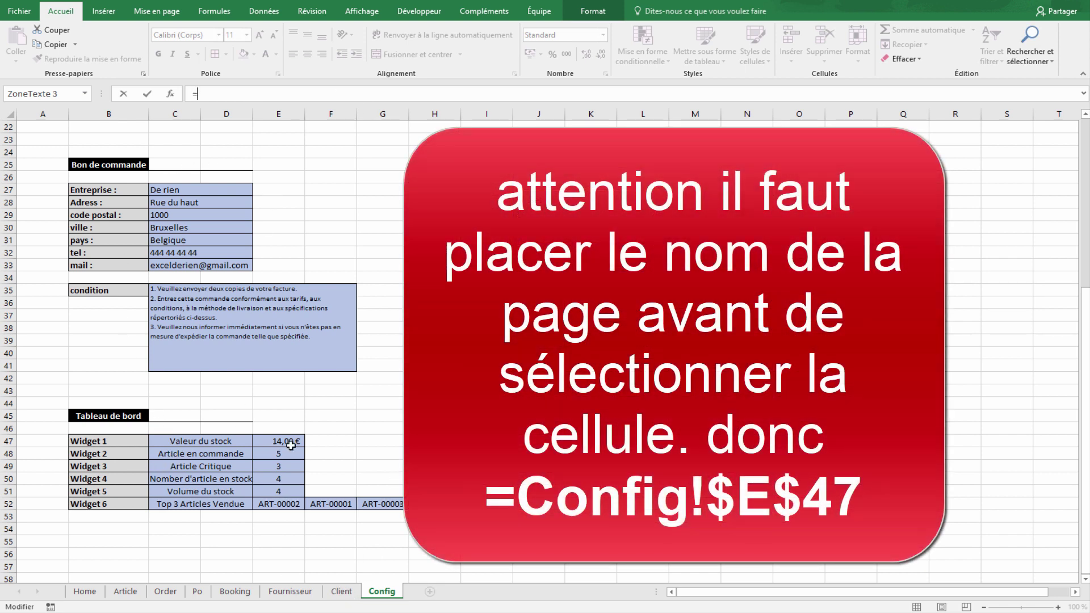
left_click(287, 443)
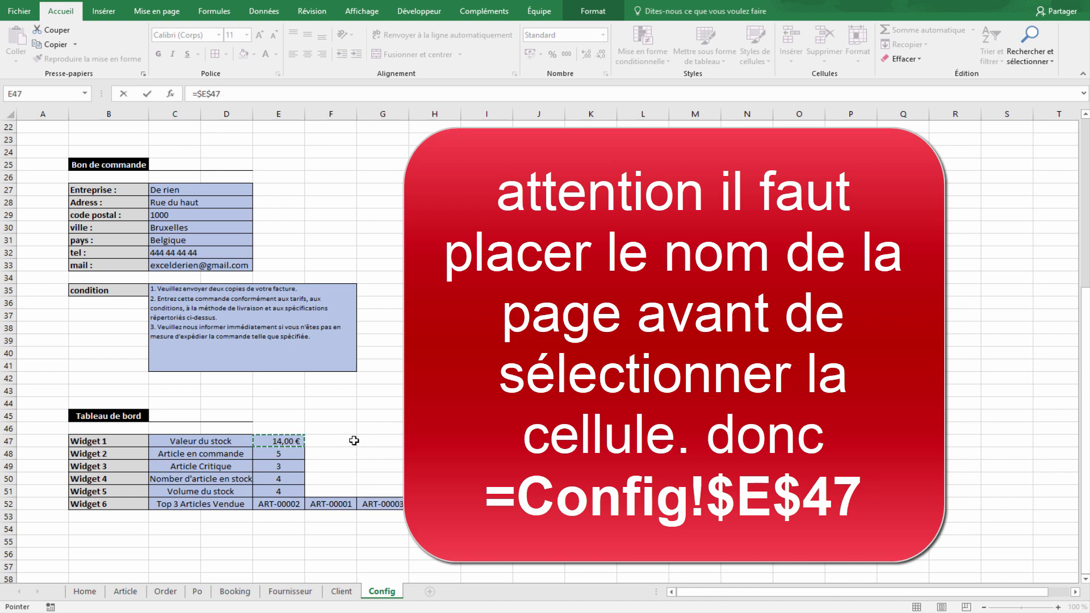
key("Return")
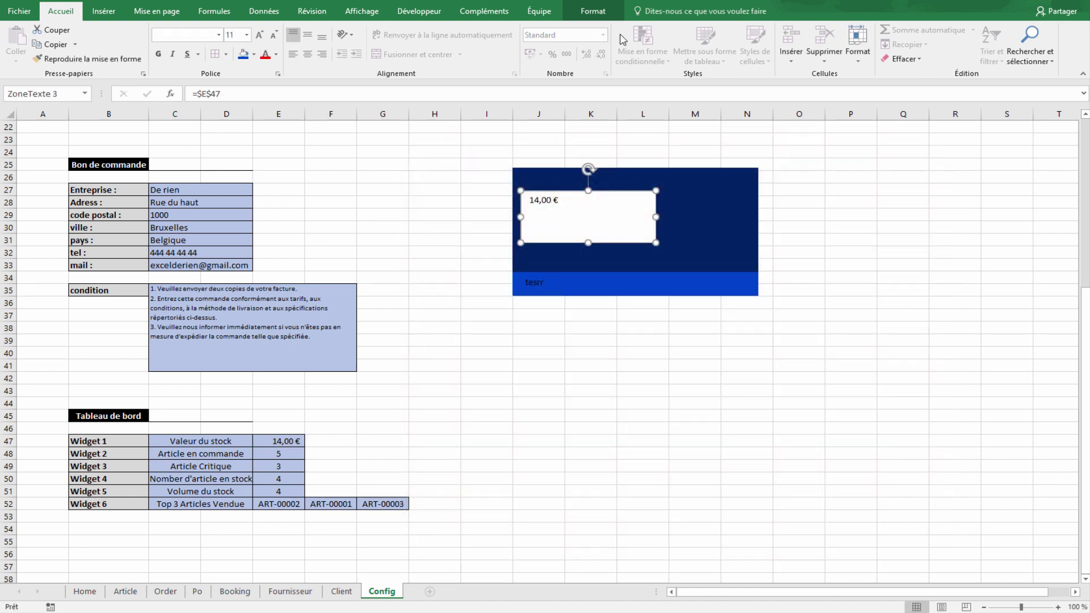
- Remove the white fill from the upper text box
left_click(613, 13)
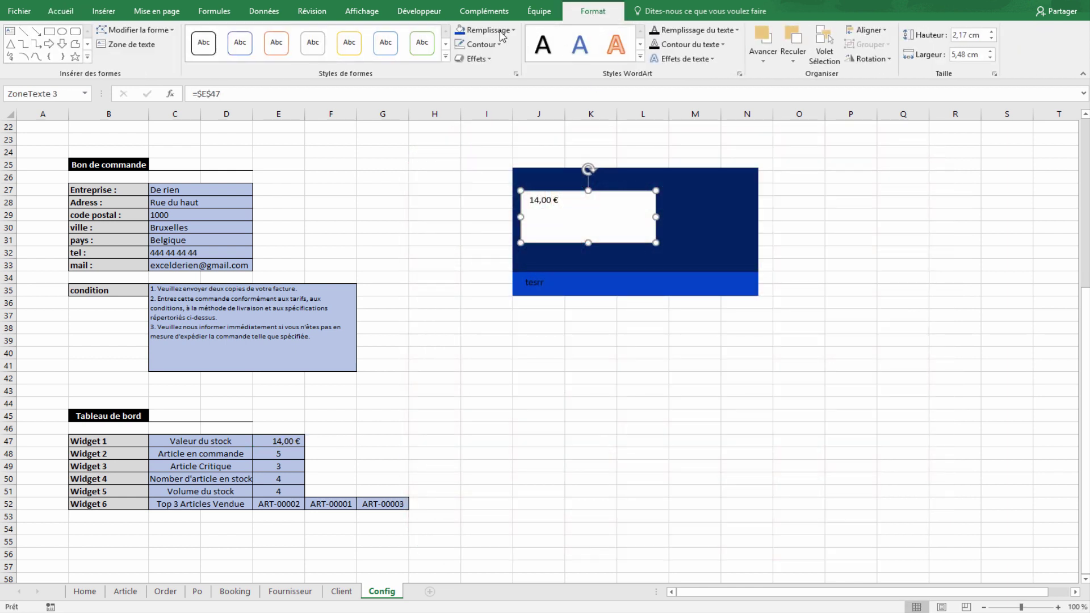
left_click(503, 31)
left_click(487, 179)
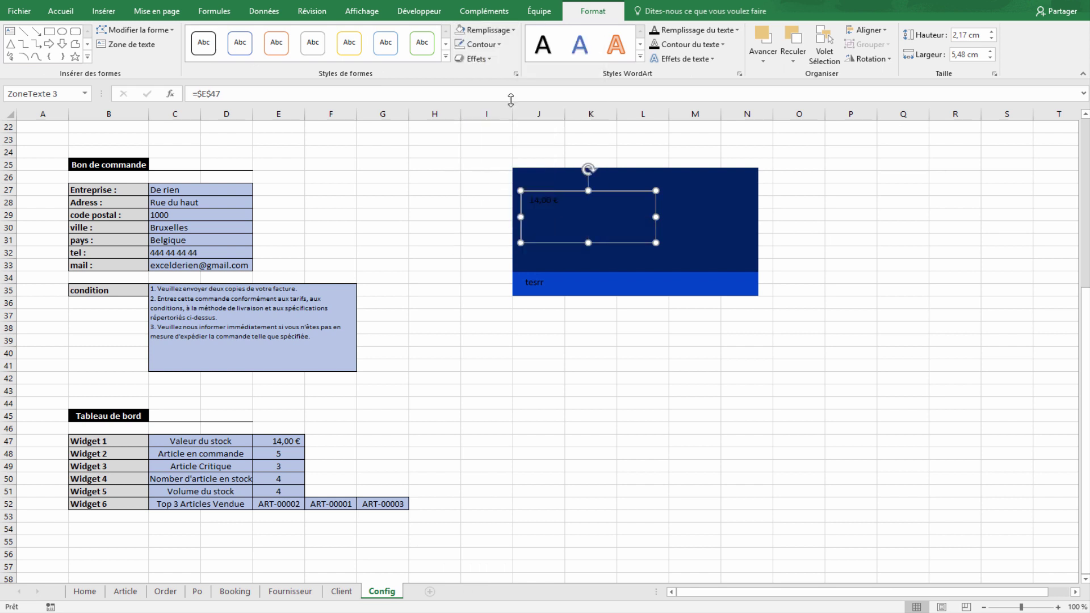
left_click(481, 45)
- Remove the box outline and make the 14,00 € value bold white, centred horizontally and vertically
left_click(492, 196)
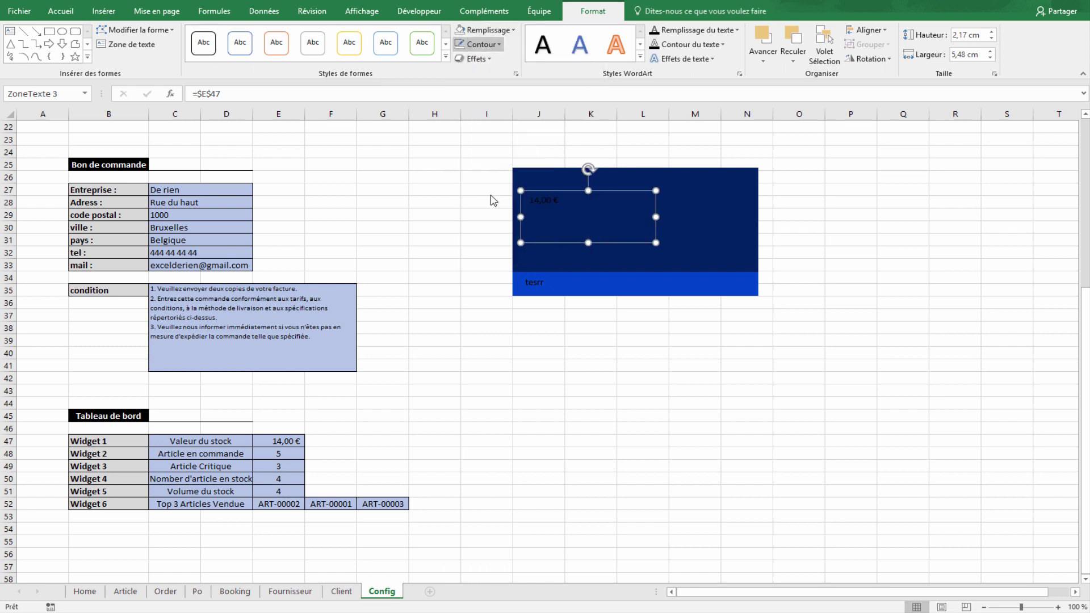
left_click(73, 12)
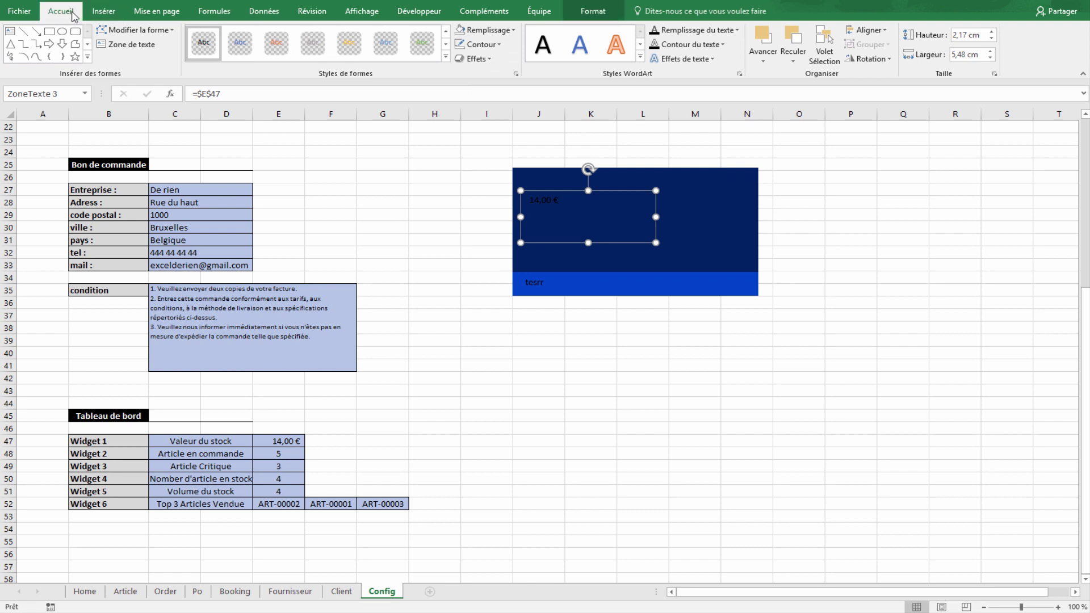
left_click(276, 55)
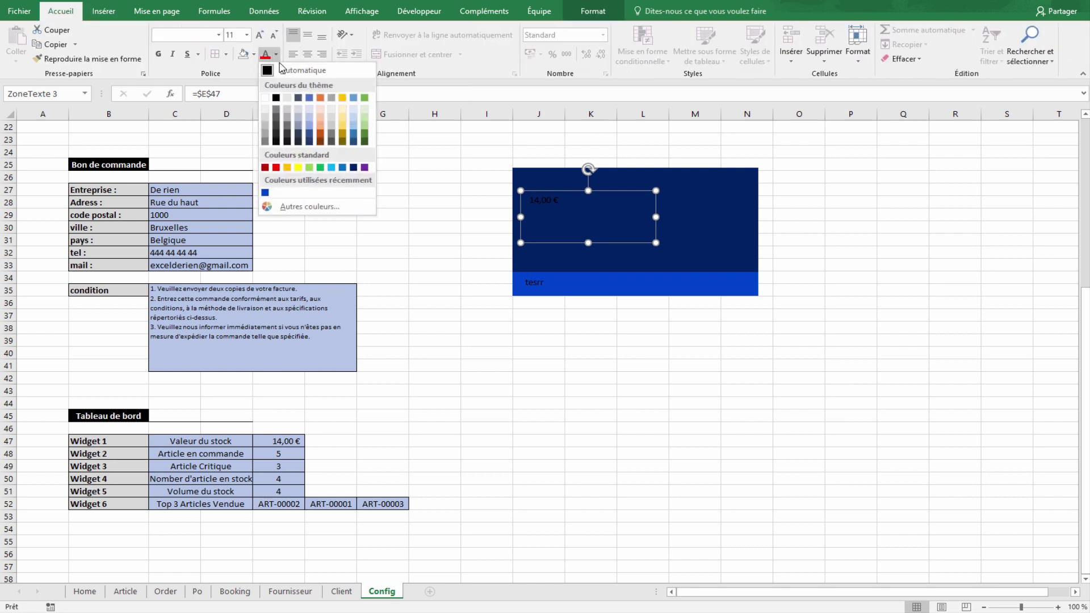
left_click(268, 98)
left_click(158, 54)
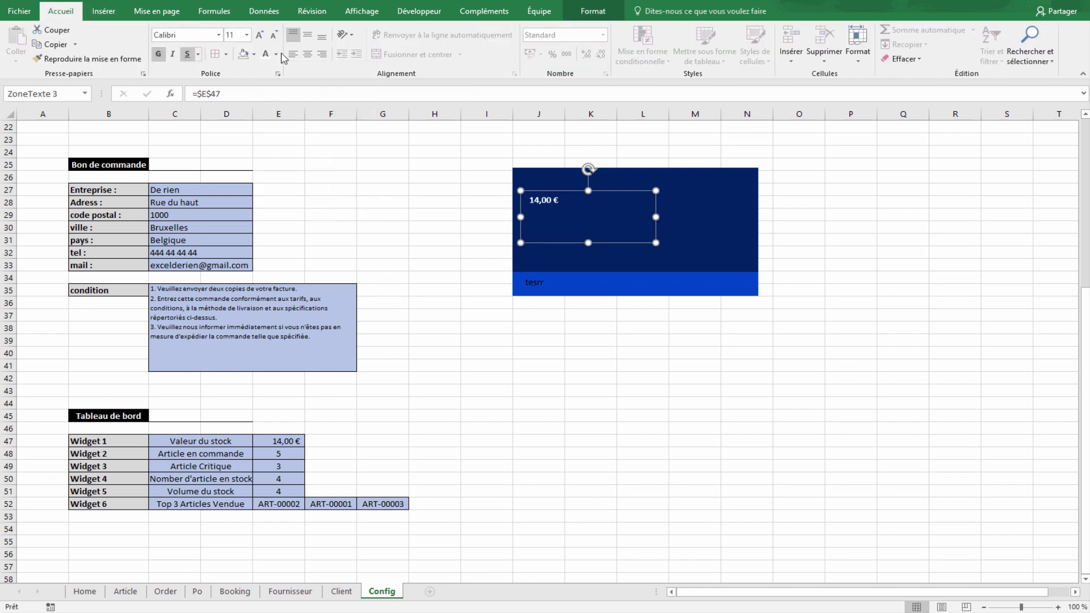
left_click(307, 35)
left_click(307, 54)
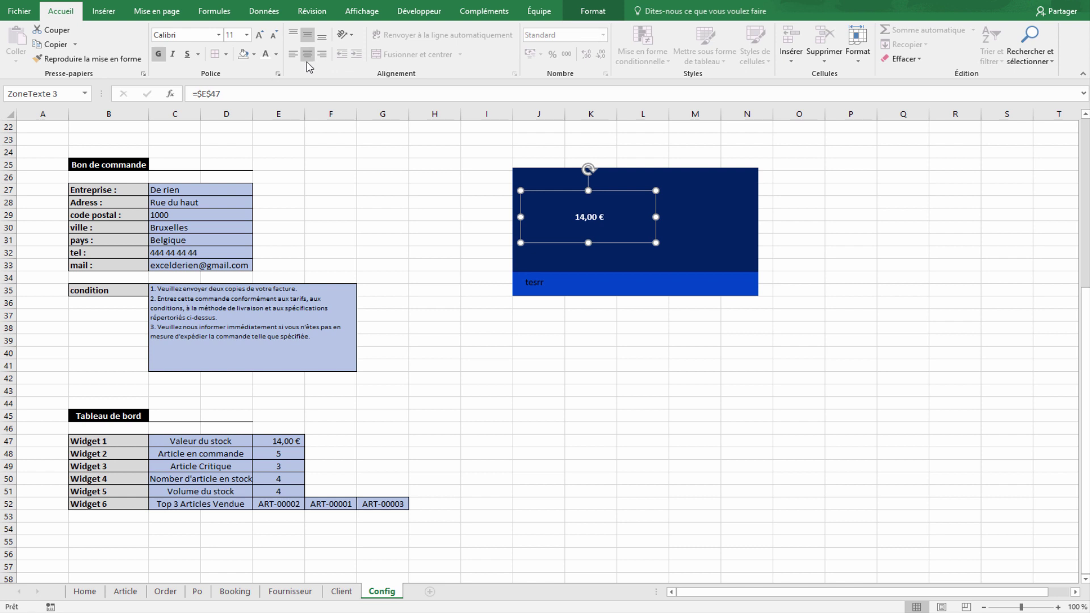
- Set the 14,00 € value's font size to 24
left_click(260, 34)
left_click(260, 34)
left_click(259, 34)
left_click(259, 35)
left_click(259, 34)
left_click(260, 35)
left_click(259, 34)
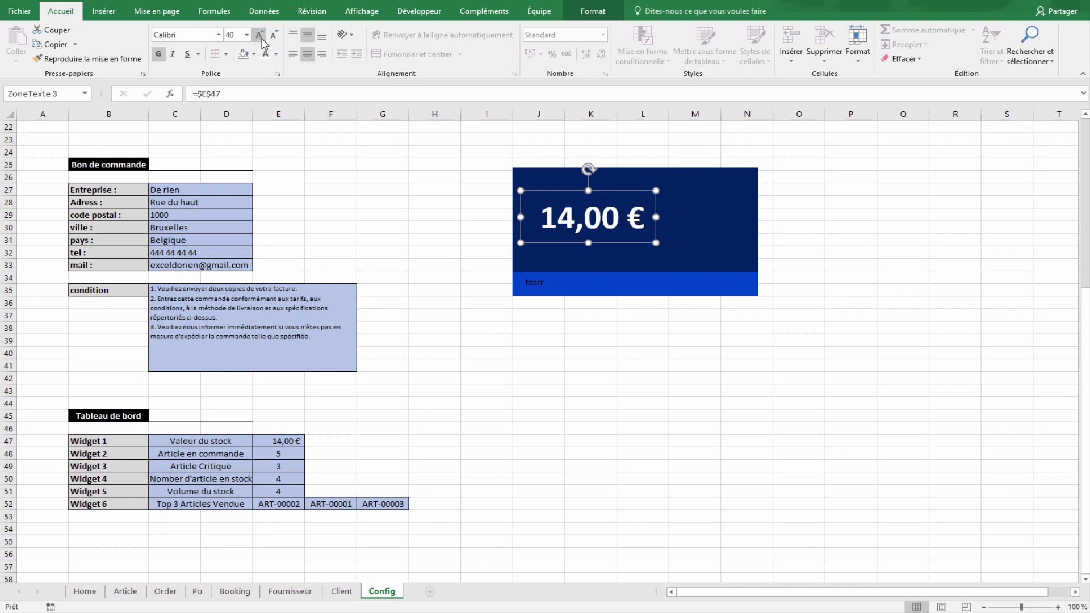
left_click(263, 42)
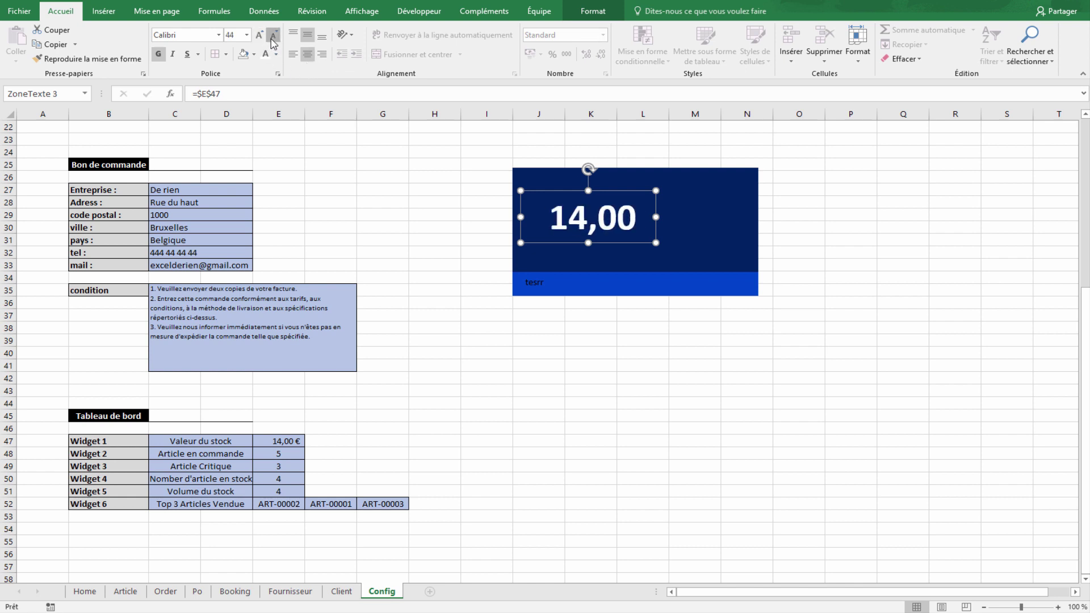
left_click(273, 42)
left_click(273, 42)
left_click(273, 43)
left_click(273, 43)
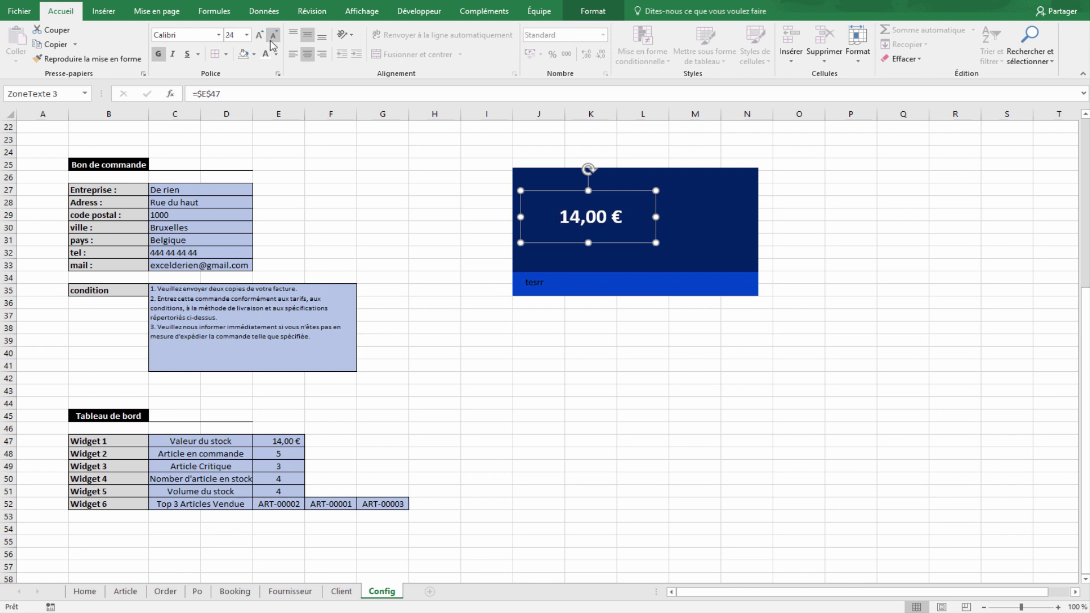
left_click(633, 341)
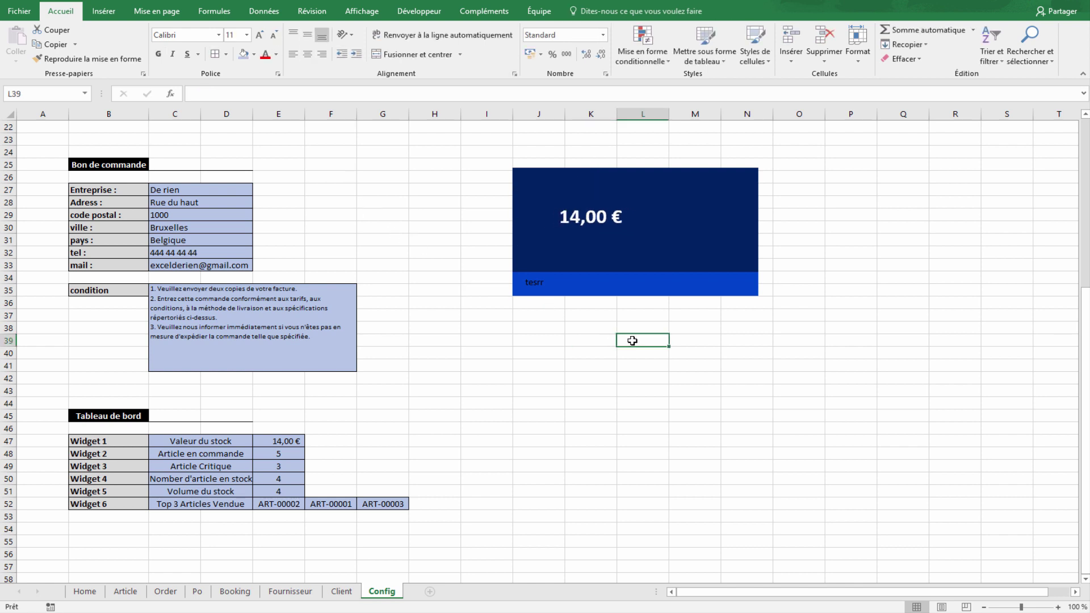
left_click(538, 289)
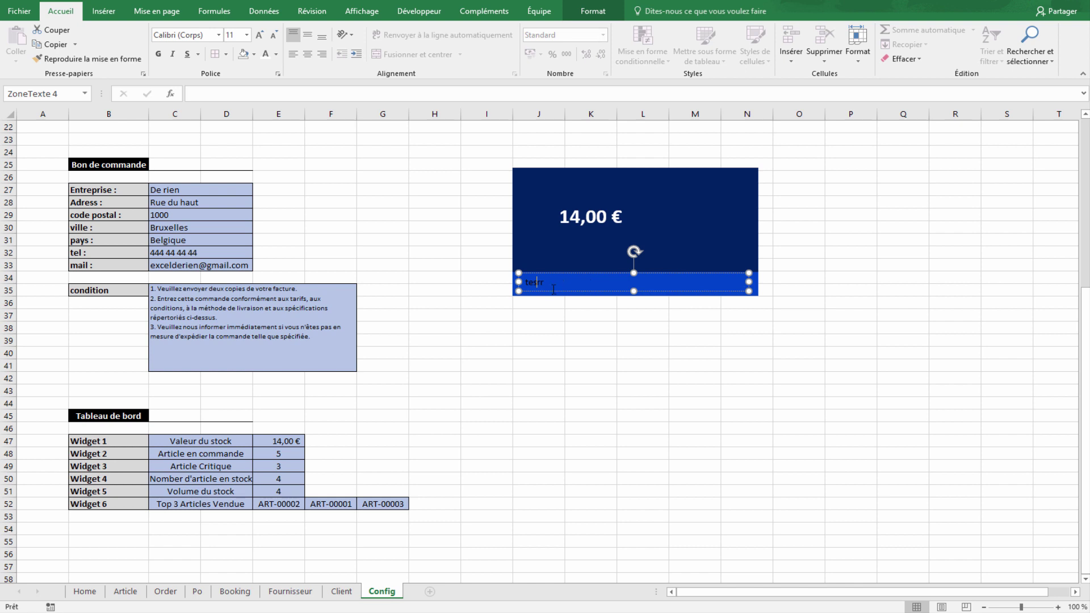
- Link the lower tesrr text box to cell C47 so it shows Valeur du stock
left_click(550, 290)
left_click(245, 92)
type("=")
left_click(217, 436)
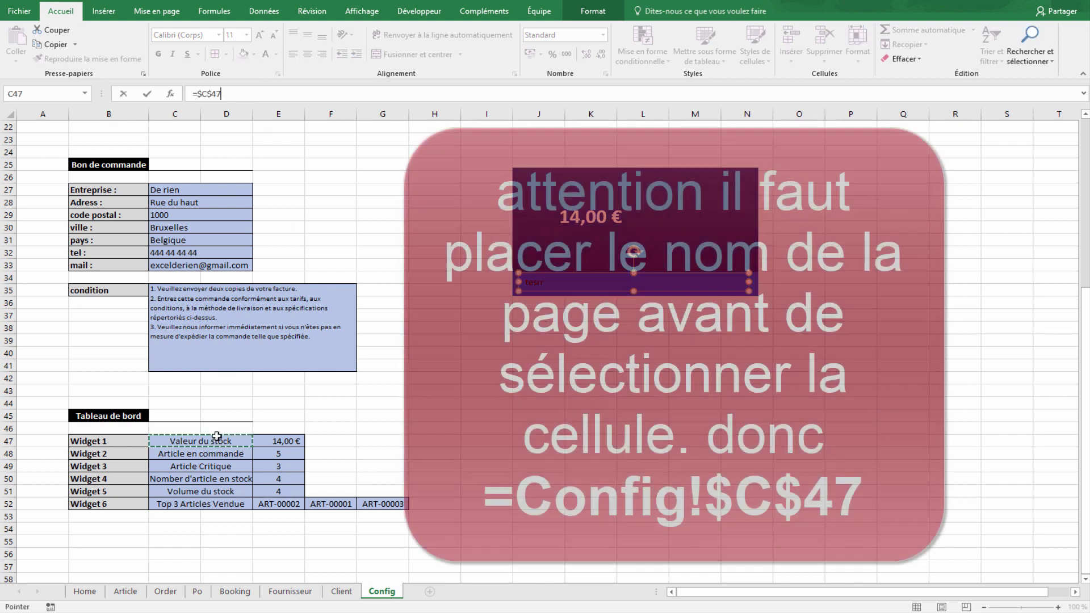
key("Return")
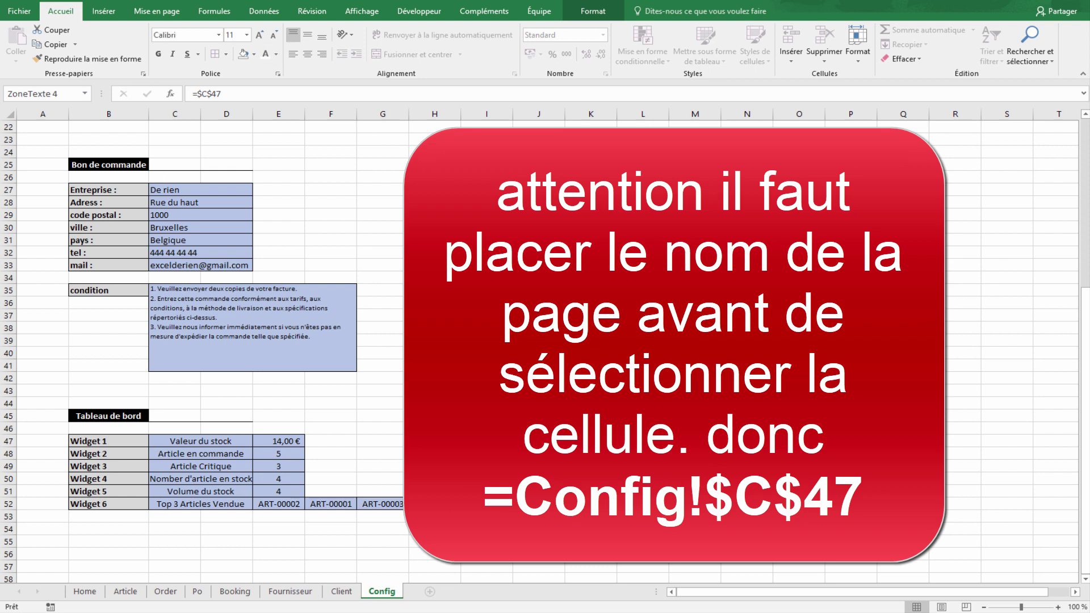
- Format the Valeur du stock label as bold white 18 pt text, vertically centred
left_click(590, 12)
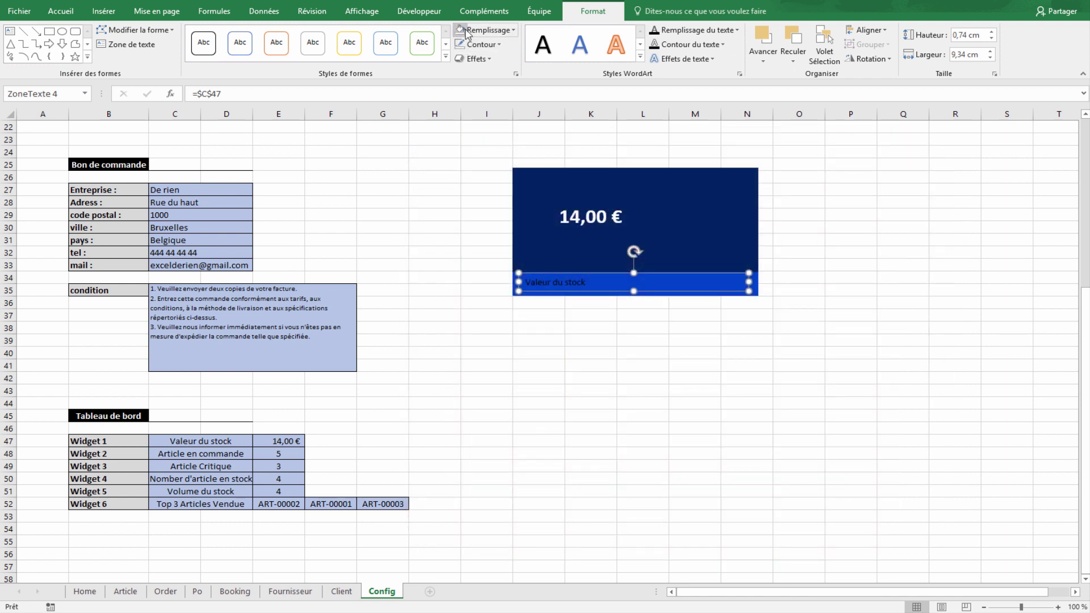
left_click(61, 10)
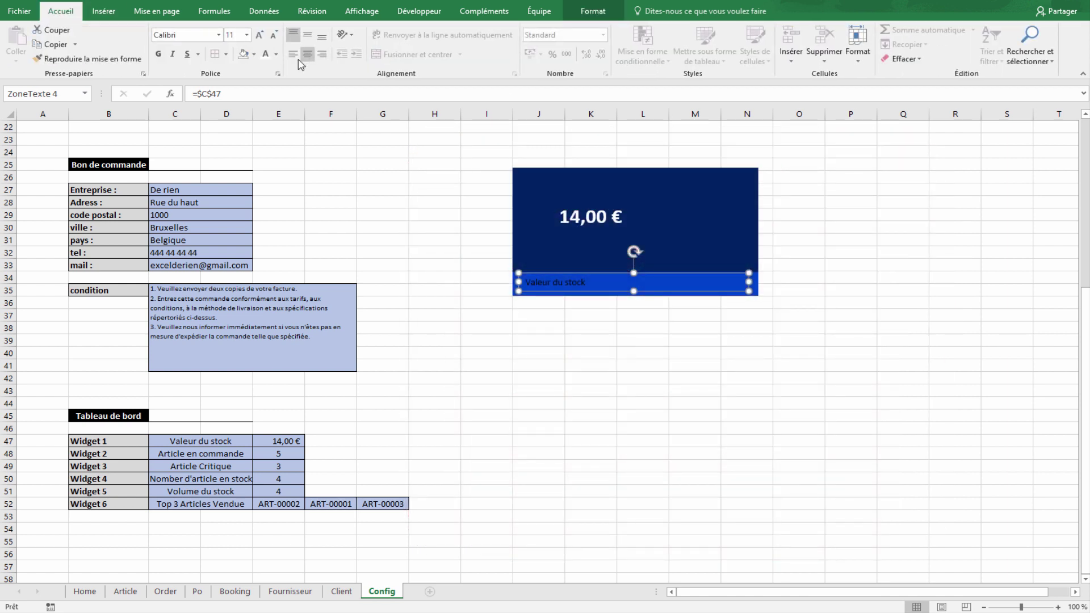
left_click(265, 54)
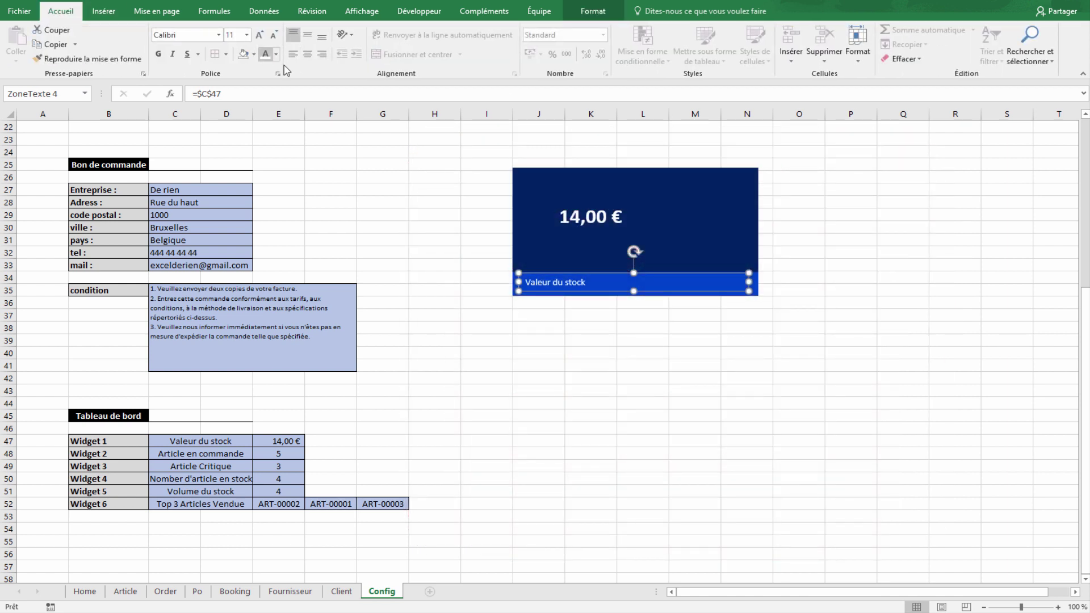
left_click(158, 54)
left_click(260, 36)
left_click(260, 36)
left_click(260, 36)
left_click(260, 35)
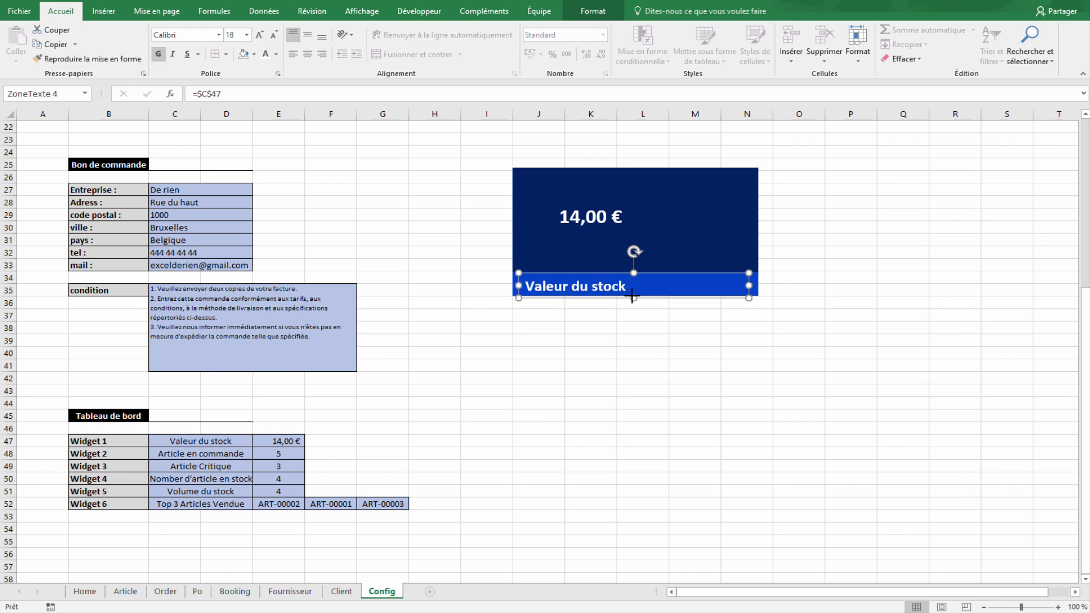
left_click(672, 336)
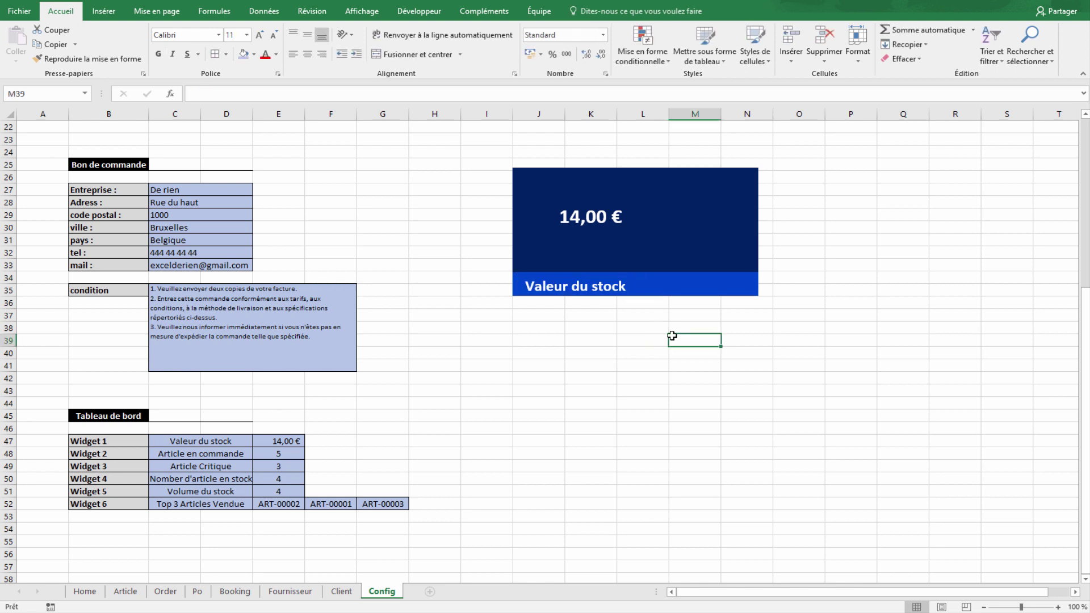
left_click(585, 284)
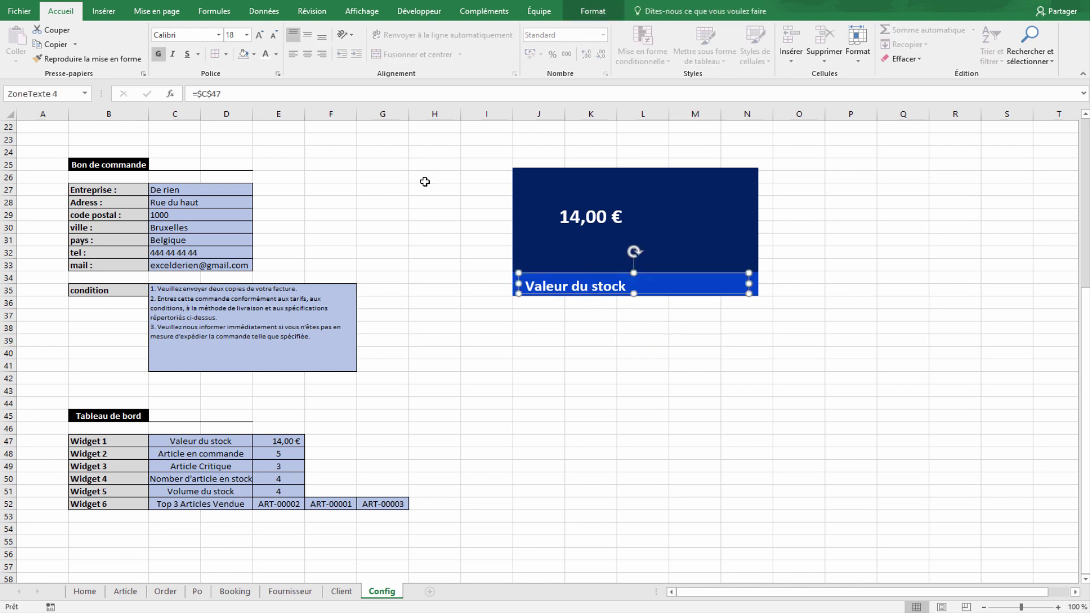
left_click(305, 38)
left_click(644, 378)
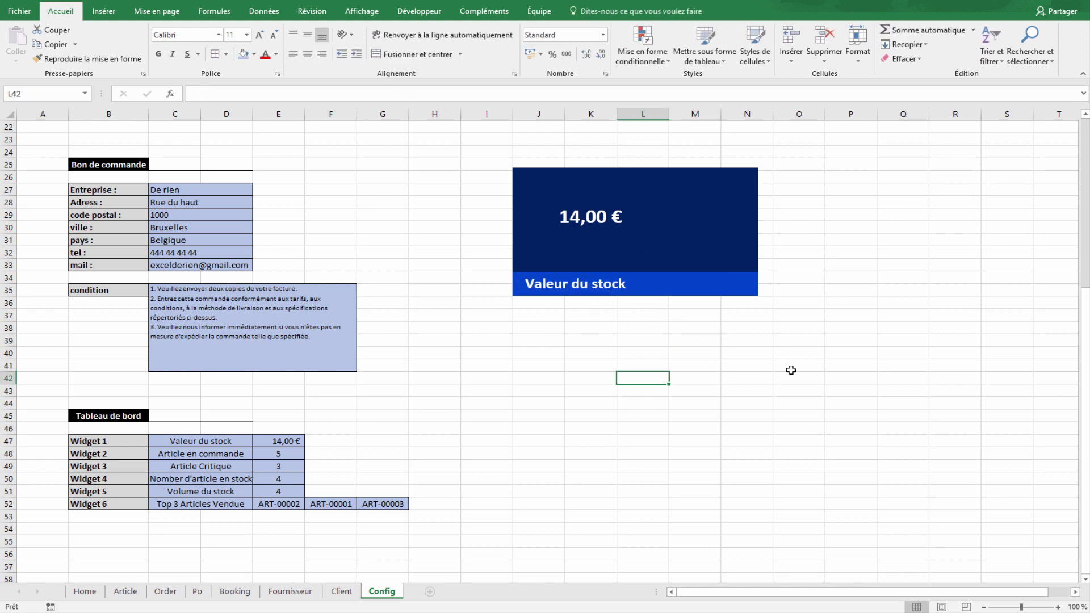
left_click(204, 440)
type("r")
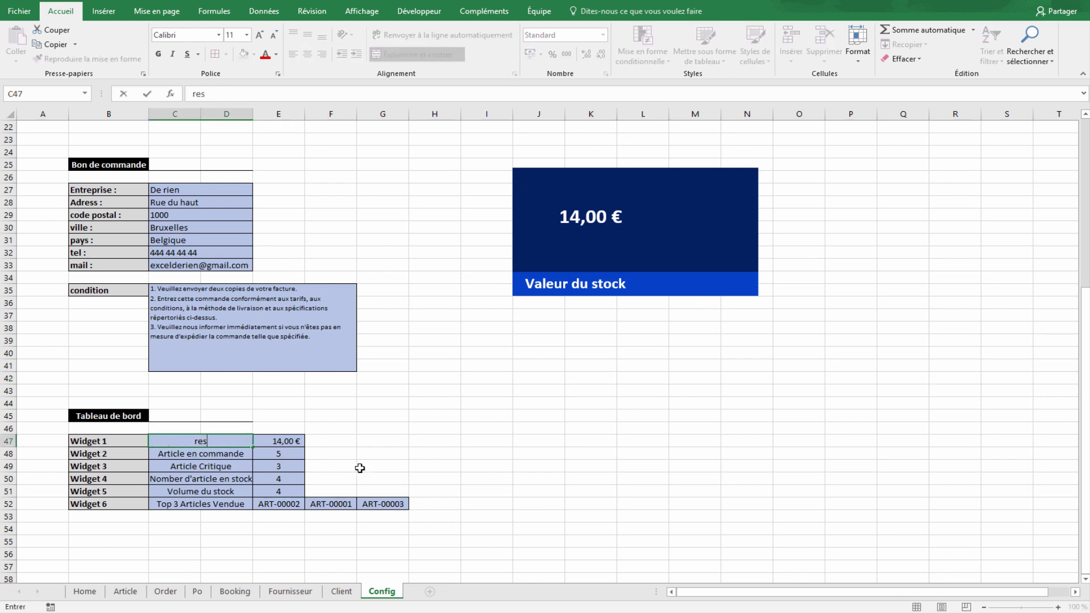
key("BackSpace")
type("test")
key("Return")
left_click(540, 442)
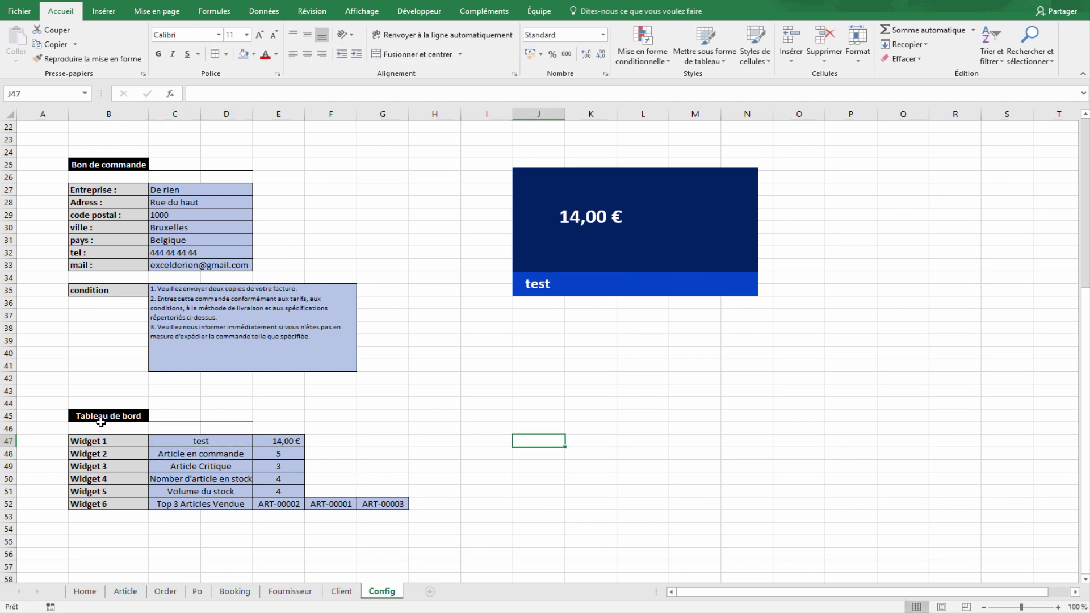
key("ctrl+z")
left_click(590, 416)
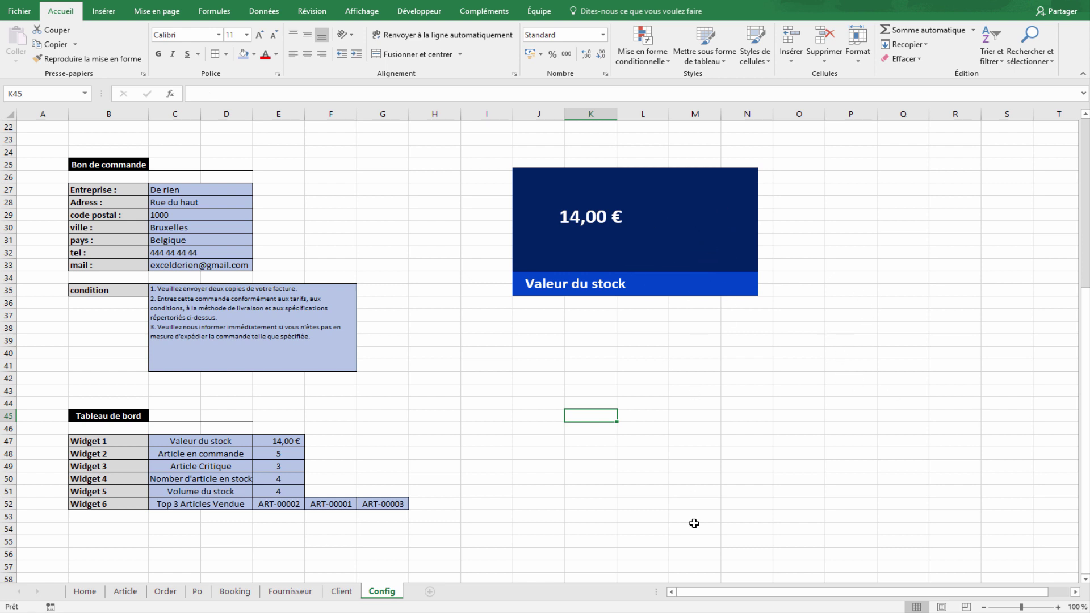
left_click(627, 530)
- Search Bing online images for 'incon valeur'
left_click(103, 11)
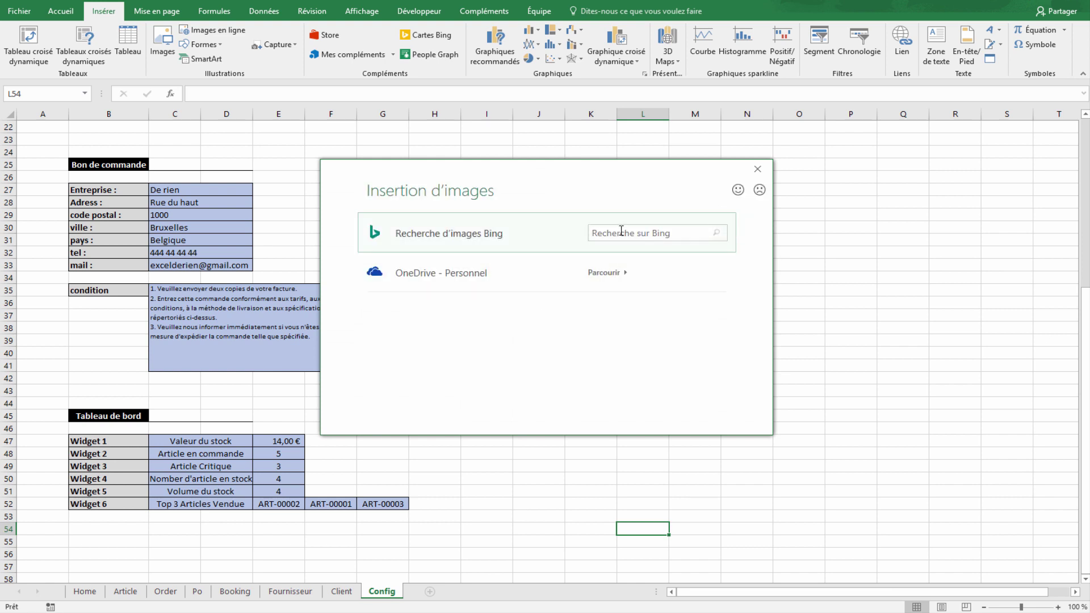
left_click(622, 230)
type("con")
type(" valeur")
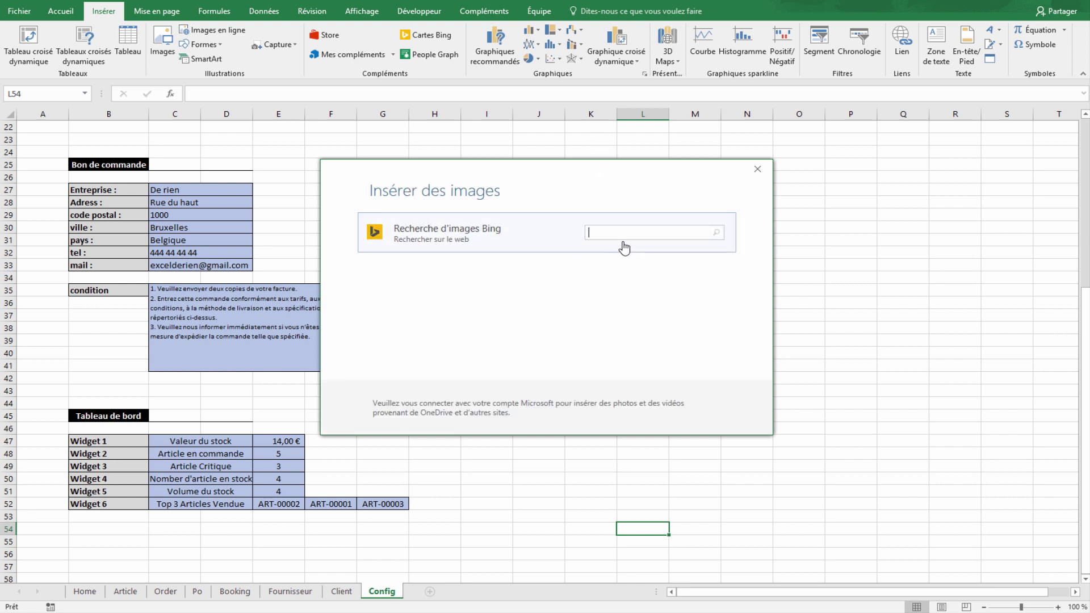
left_click(628, 237)
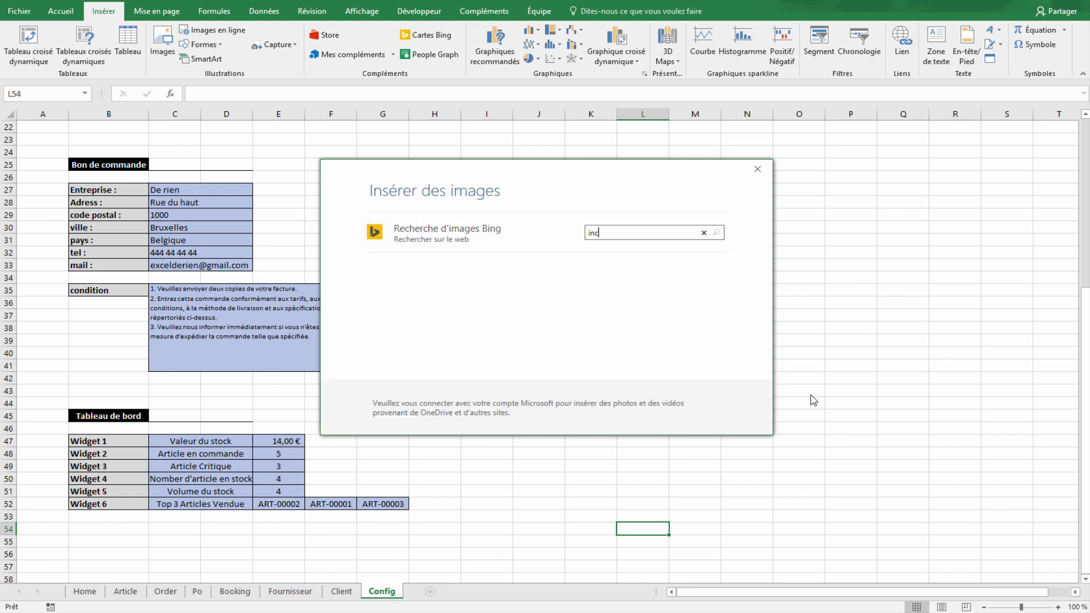
key("Return")
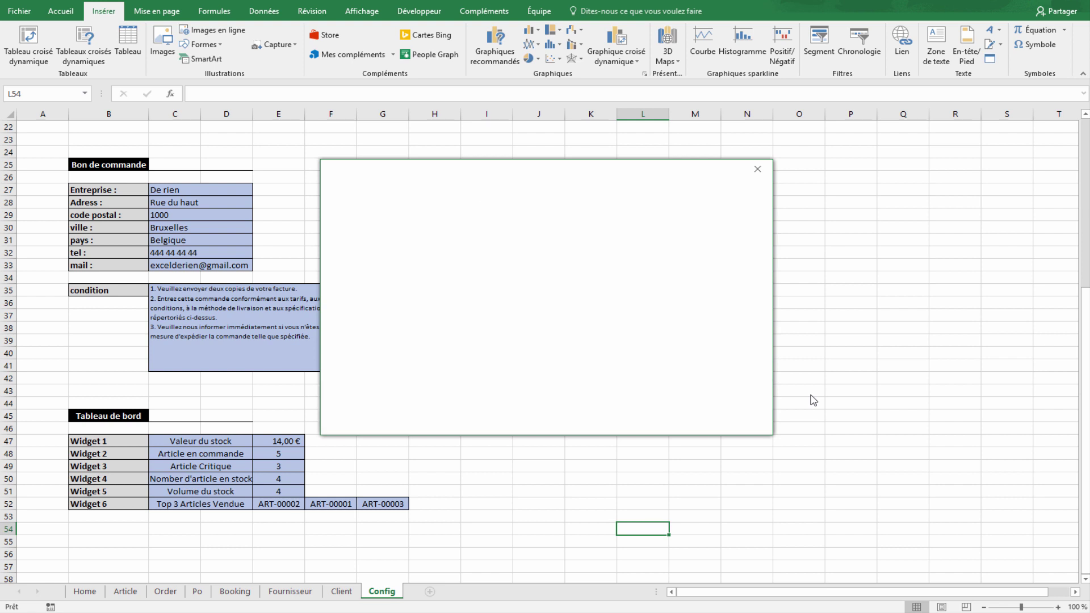
- Pick the grey circular icon from the results and insert it into the Config sheet
scroll(622, 253, "down", 3)
scroll(621, 252, "down", 3)
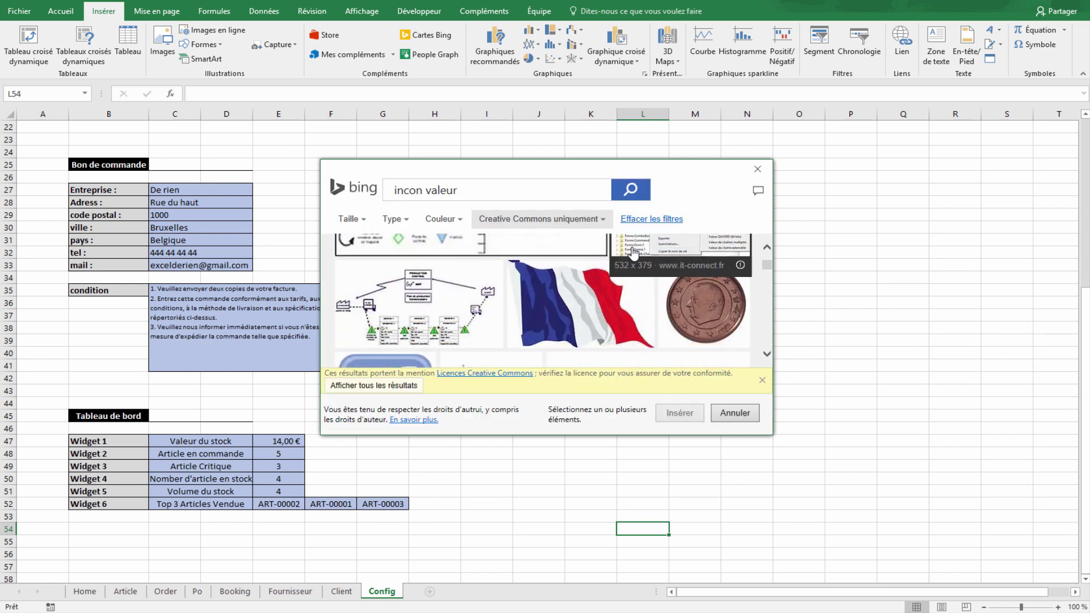
scroll(624, 254, "down", 3)
scroll(630, 253, "down", 3)
scroll(635, 254, "down", 3)
scroll(635, 254, "down", 3)
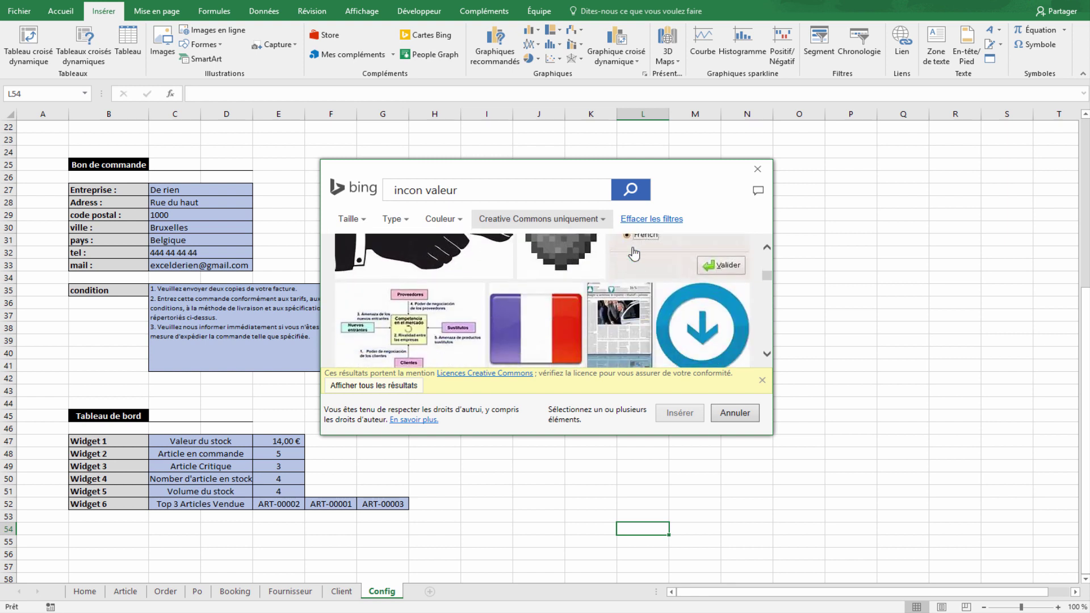
scroll(637, 255, "down", 3)
scroll(638, 256, "down", 3)
scroll(640, 258, "down", 3)
scroll(640, 258, "up", 3)
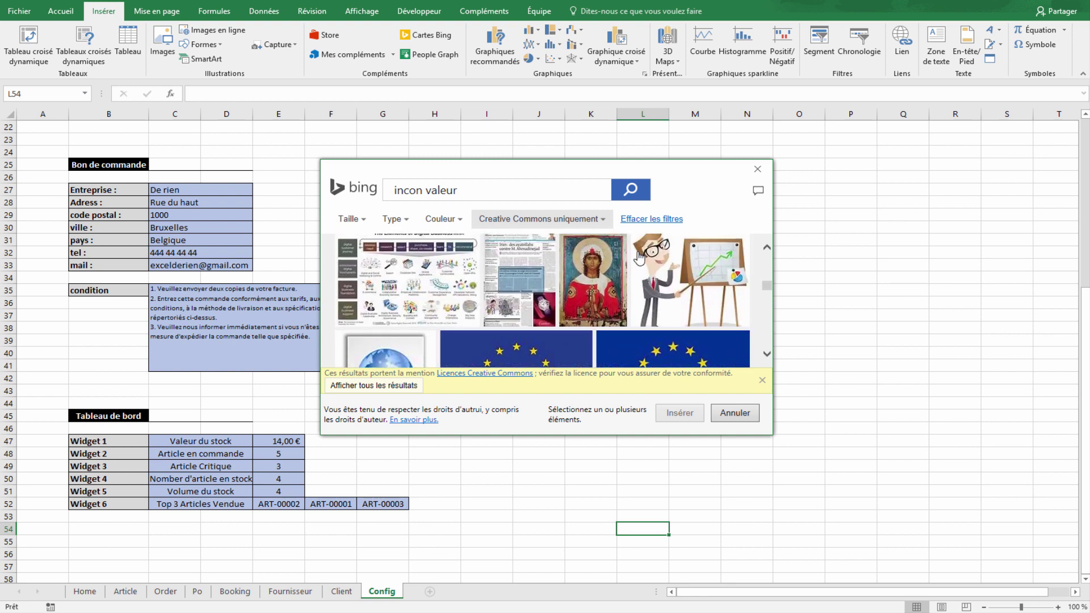
scroll(640, 258, "up", 3)
scroll(640, 258, "up", 3)
scroll(640, 259, "up", 3)
scroll(640, 259, "up", 3)
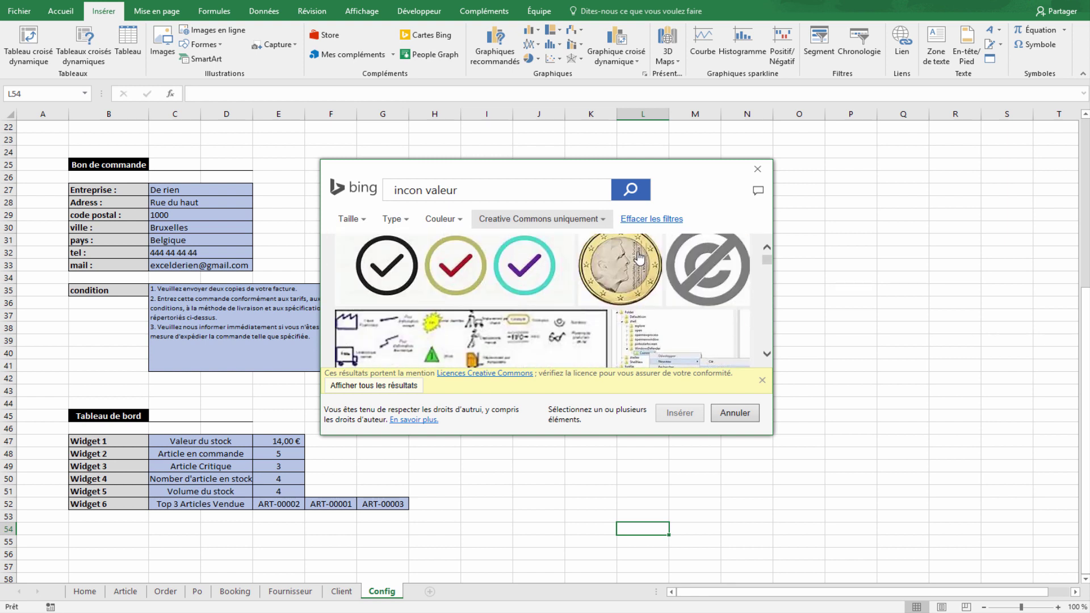
scroll(636, 261, "up", 1)
left_click(707, 277)
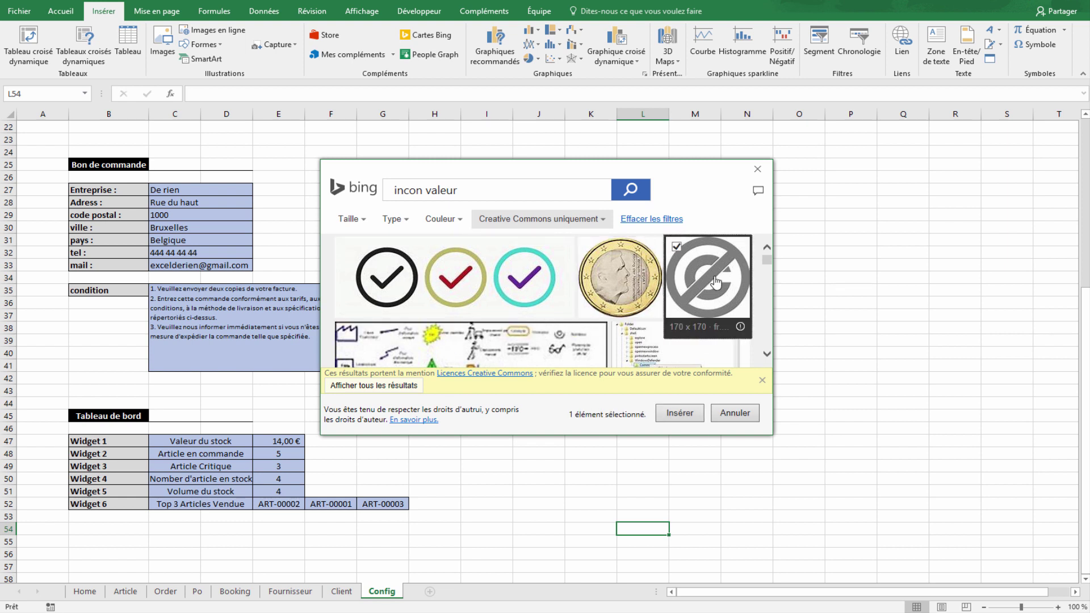
left_click(680, 413)
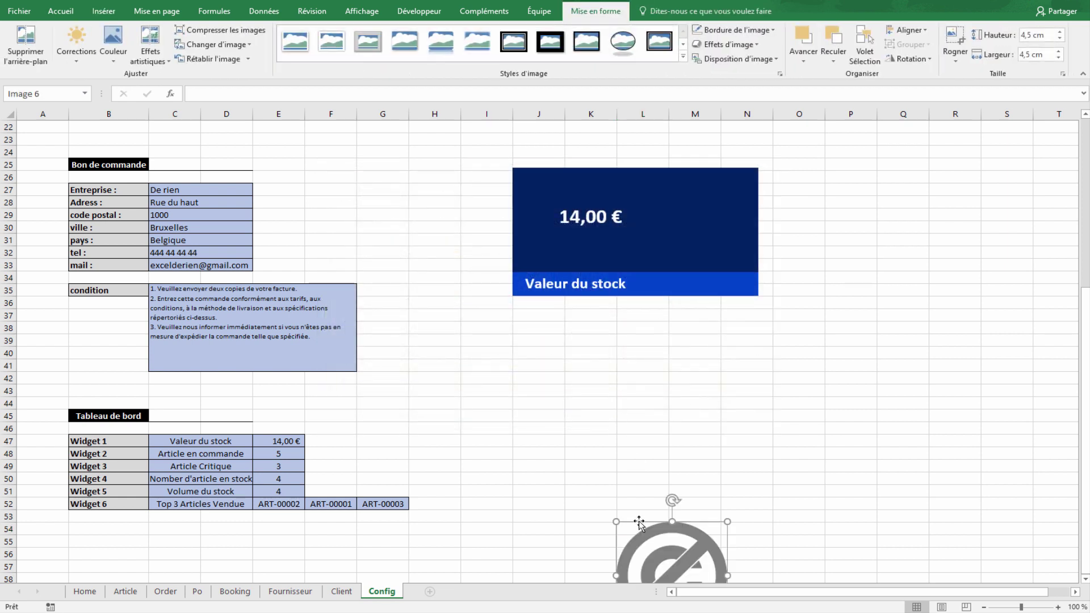
- Move the icon to the card's right beside 14,00 €, shrink it to 2.75 cm, recolour it light blue
left_click_drag(640, 525, 687, 190)
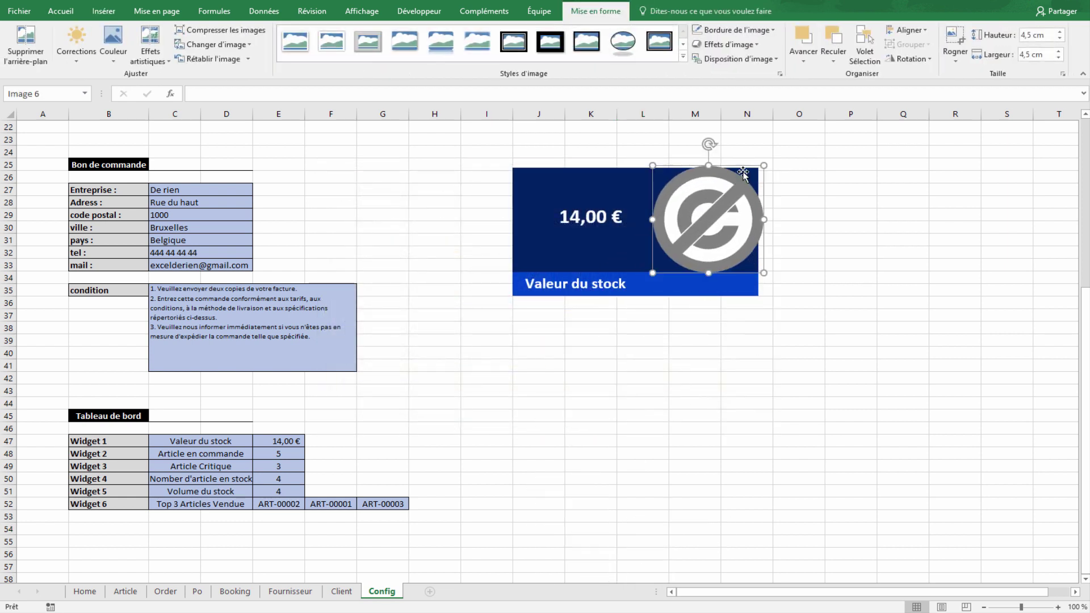
left_click_drag(770, 273, 736, 244)
mouse_move(717, 203)
left_mouse_down()
mouse_move(708, 222)
mouse_move(730, 202)
left_mouse_up()
left_click_drag(675, 241, 684, 232)
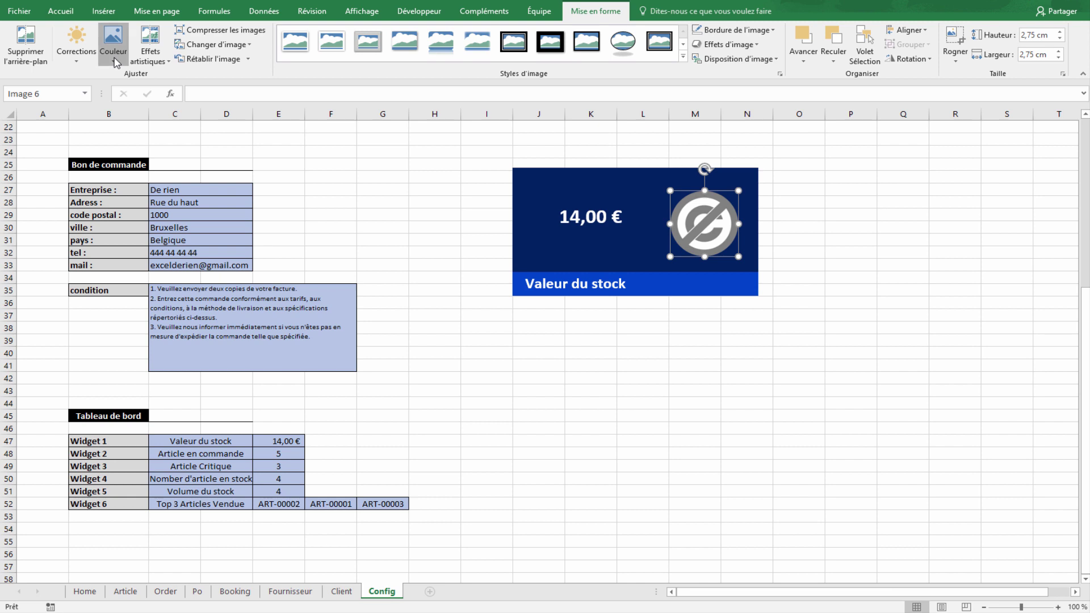
left_click(115, 61)
left_click(359, 260)
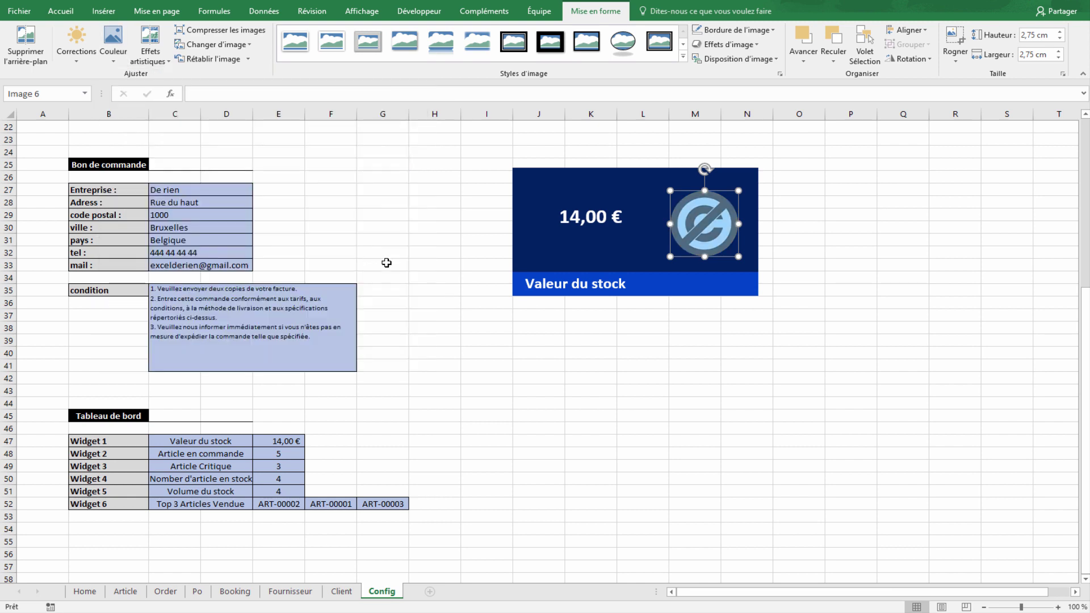
left_click(759, 428)
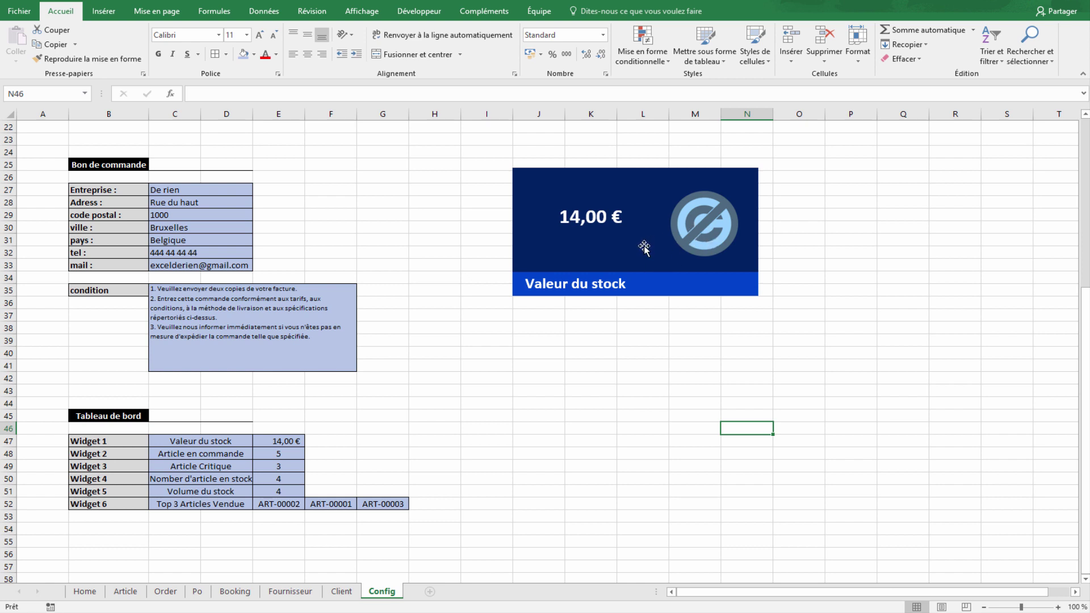
- Group the icon, 14,00 € value box, Valeur du stock bar and navy card into one object
left_click(714, 230)
left_click(602, 235, "ctrl")
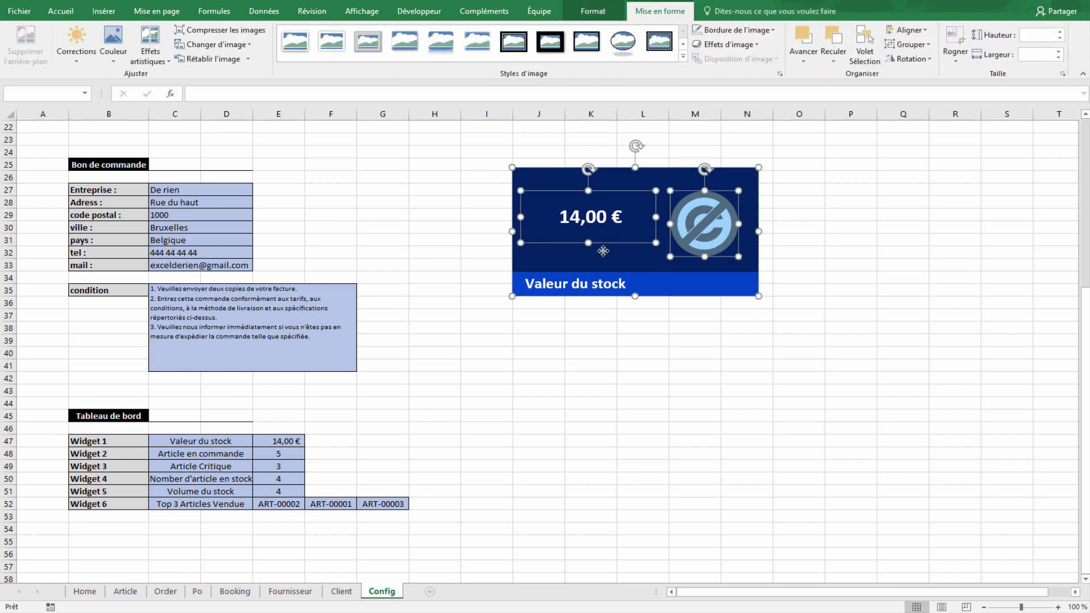
left_click(609, 286, "ctrl")
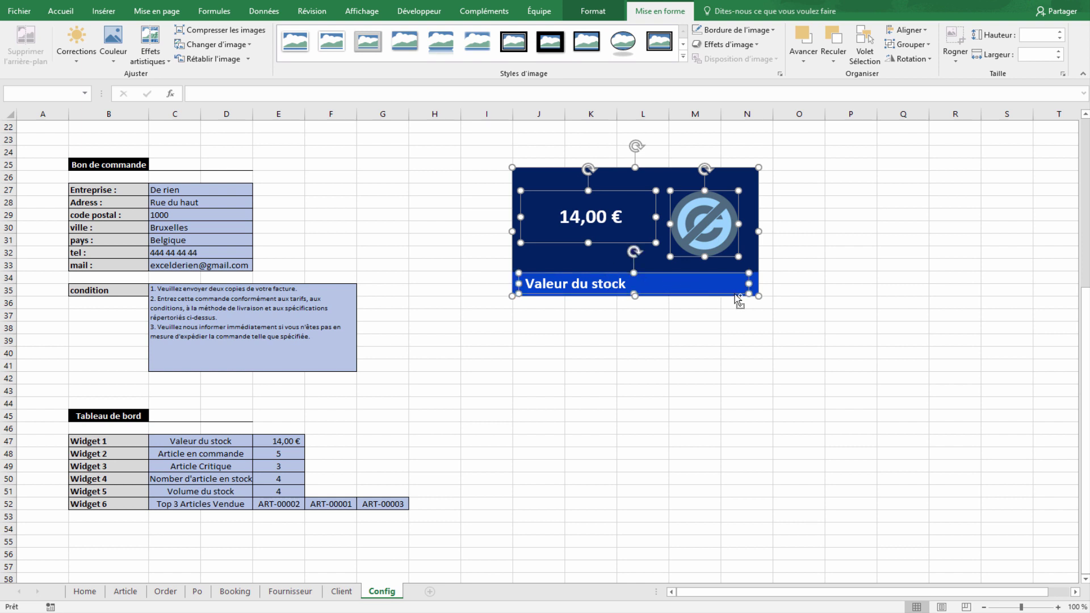
left_click(755, 281, "ctrl")
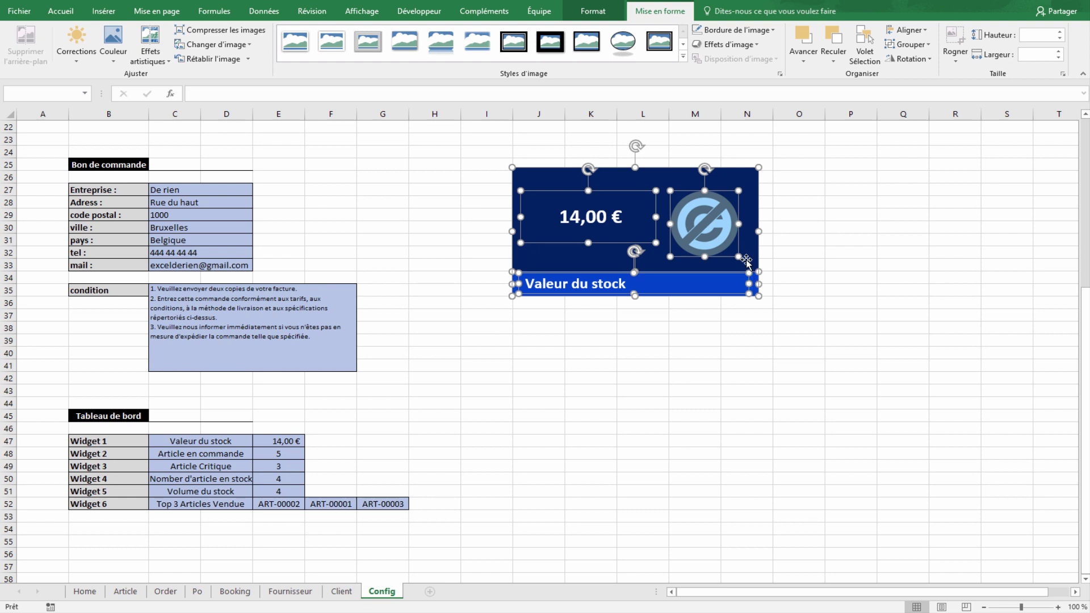
right_click(644, 170)
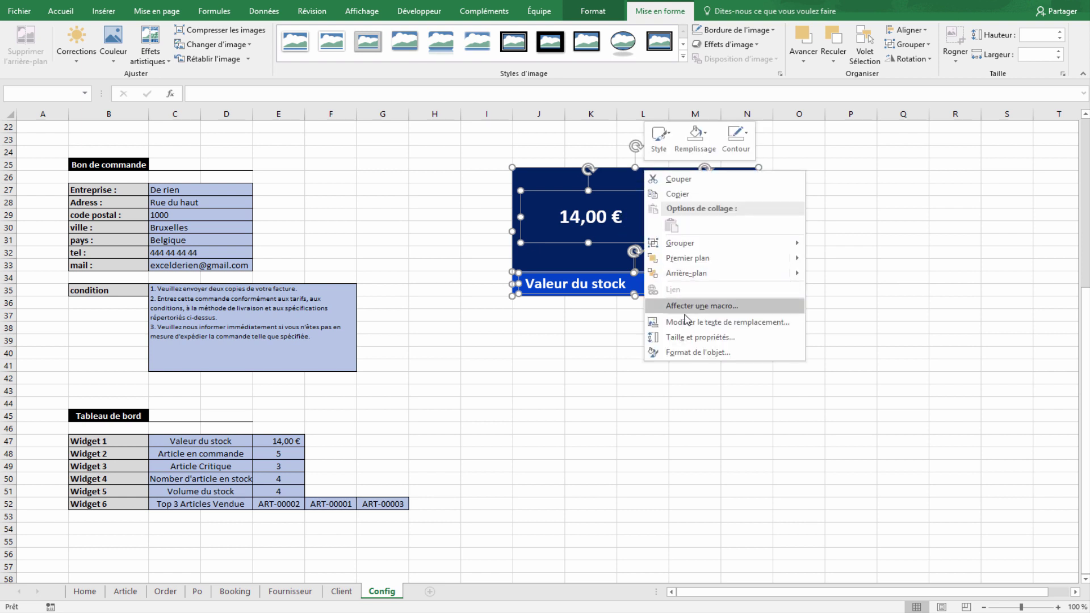
left_click(826, 243)
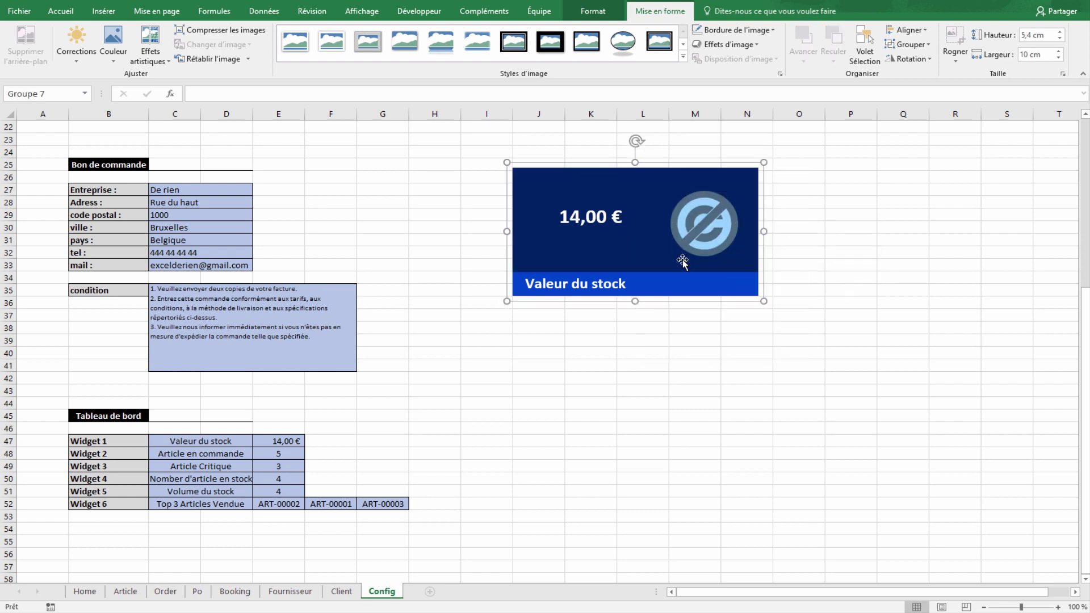
- Move the grouped card lower, beside the condition box near the tables
left_click_drag(682, 261, 884, 324)
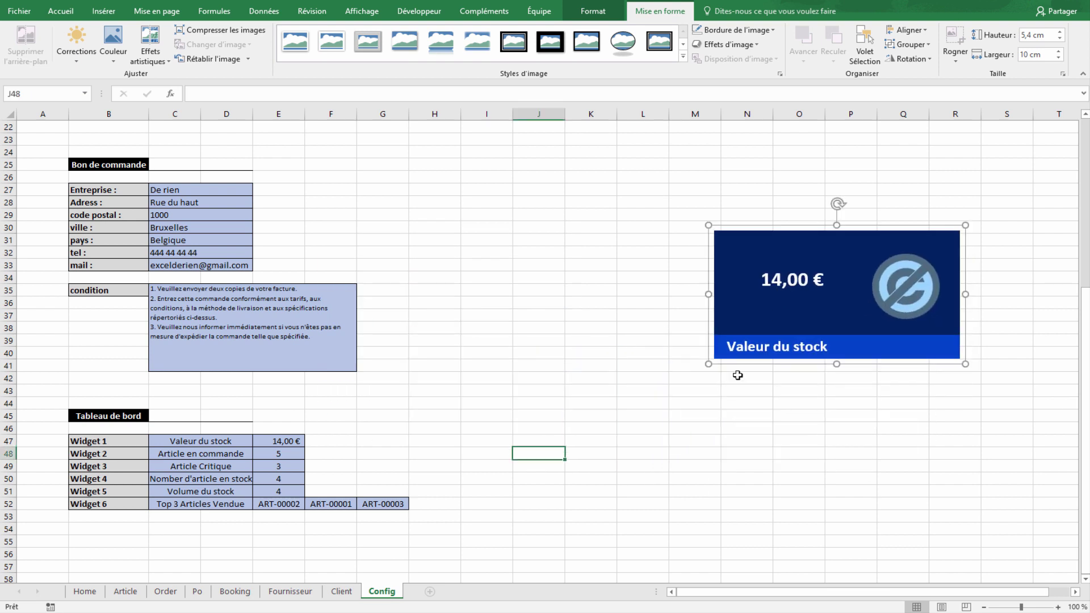
left_click_drag(717, 309, 448, 327)
left_click(687, 451)
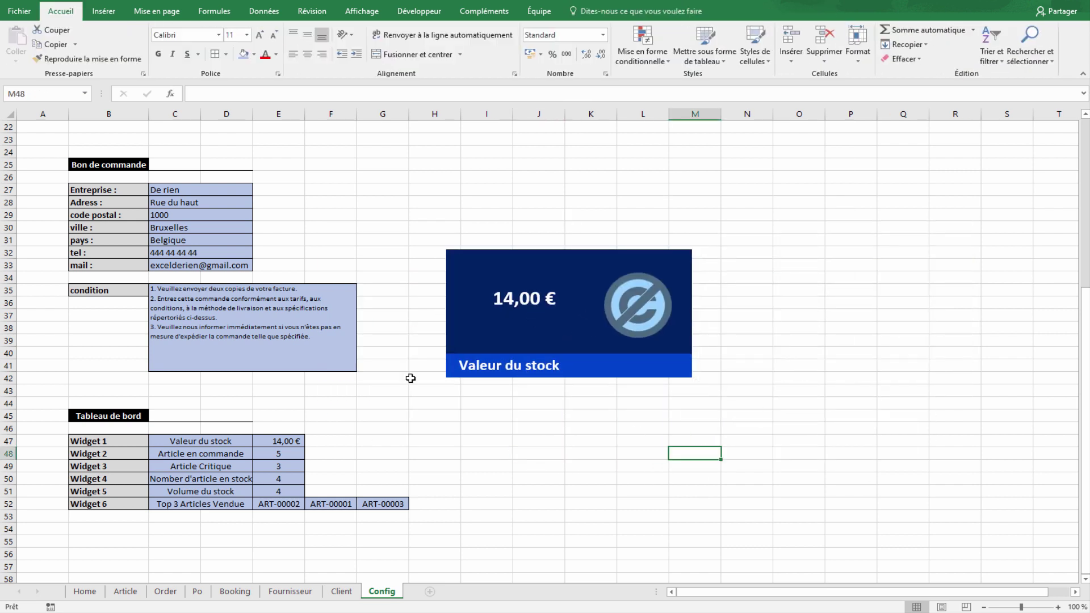
left_click(488, 358)
left_click(782, 339)
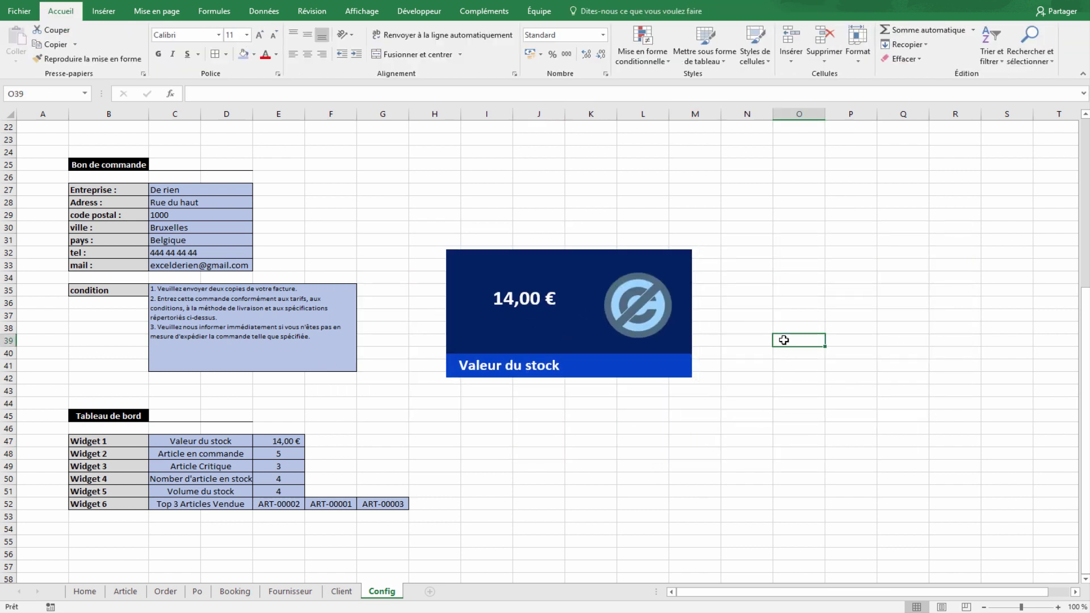
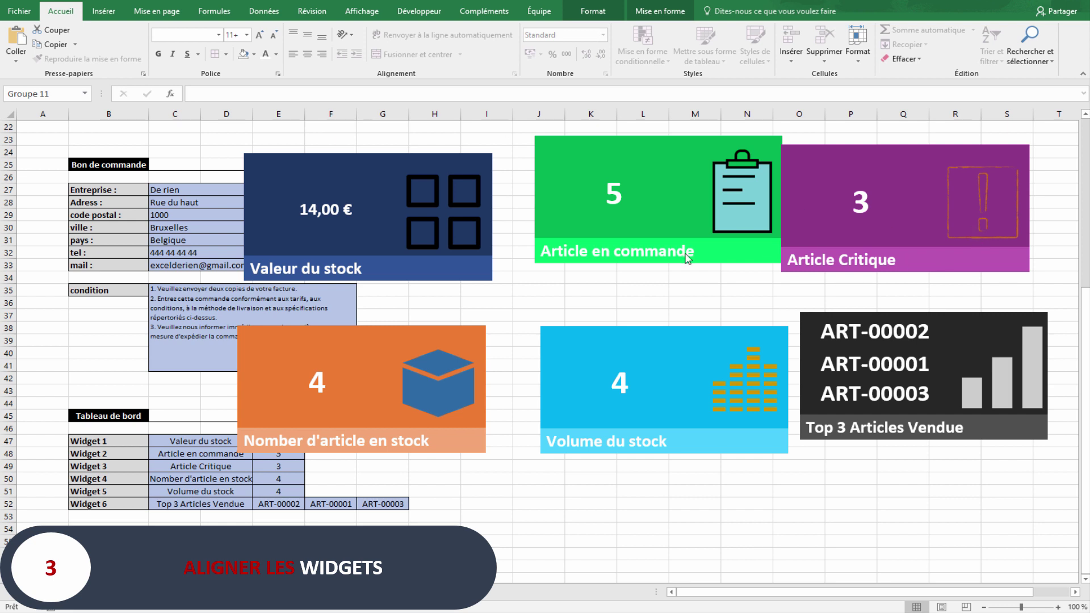
- Middle-align the Valeur du stock, Article en commande and Article Critique widgets
left_click(348, 170)
left_click(547, 173, "ctrl")
left_click(863, 164, "ctrl")
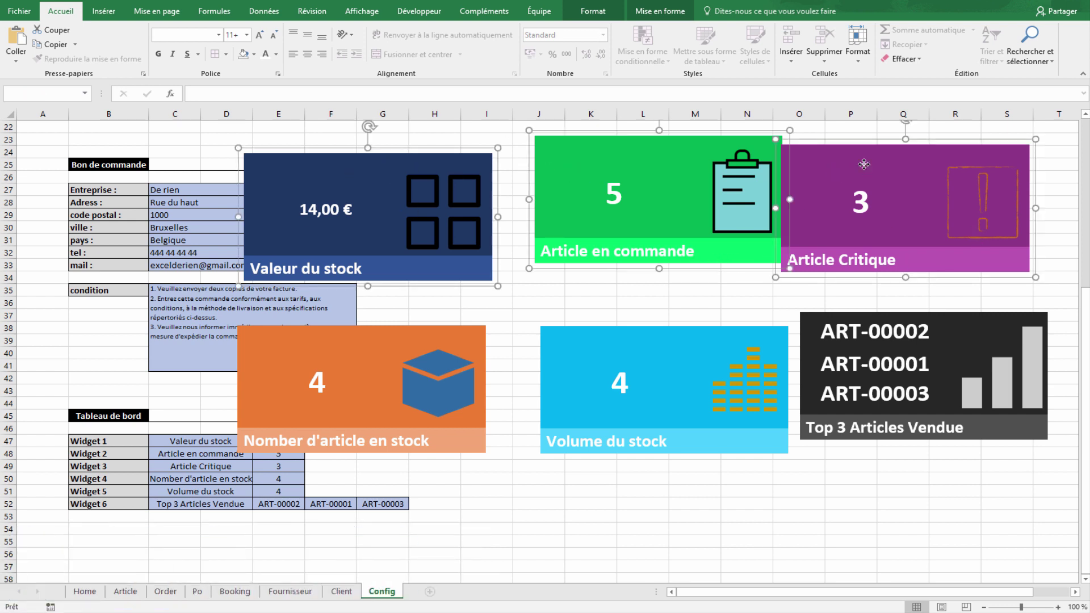
left_click(594, 11)
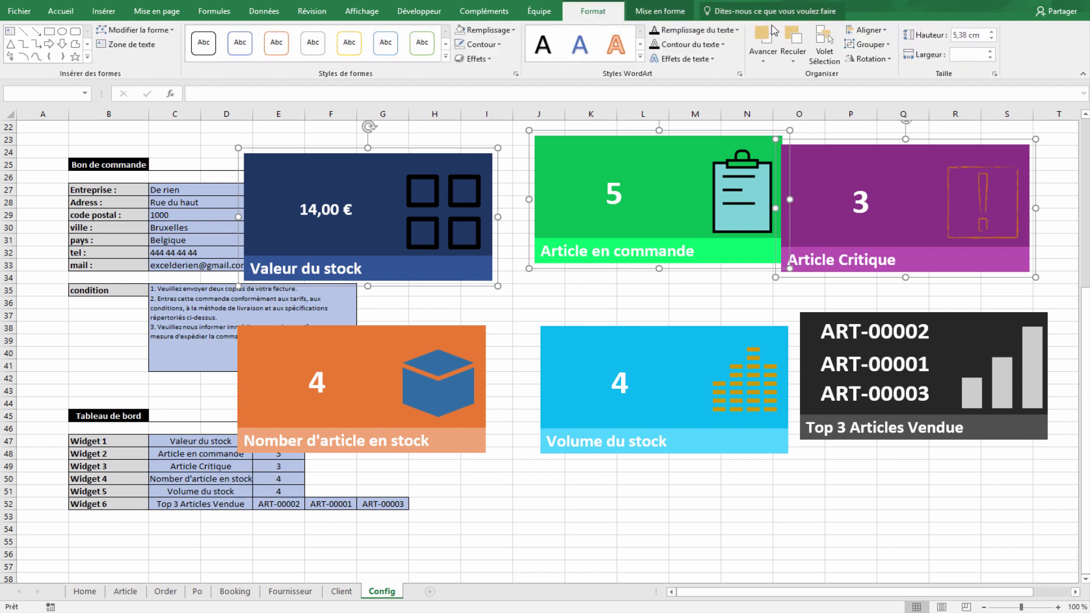
left_click(878, 33)
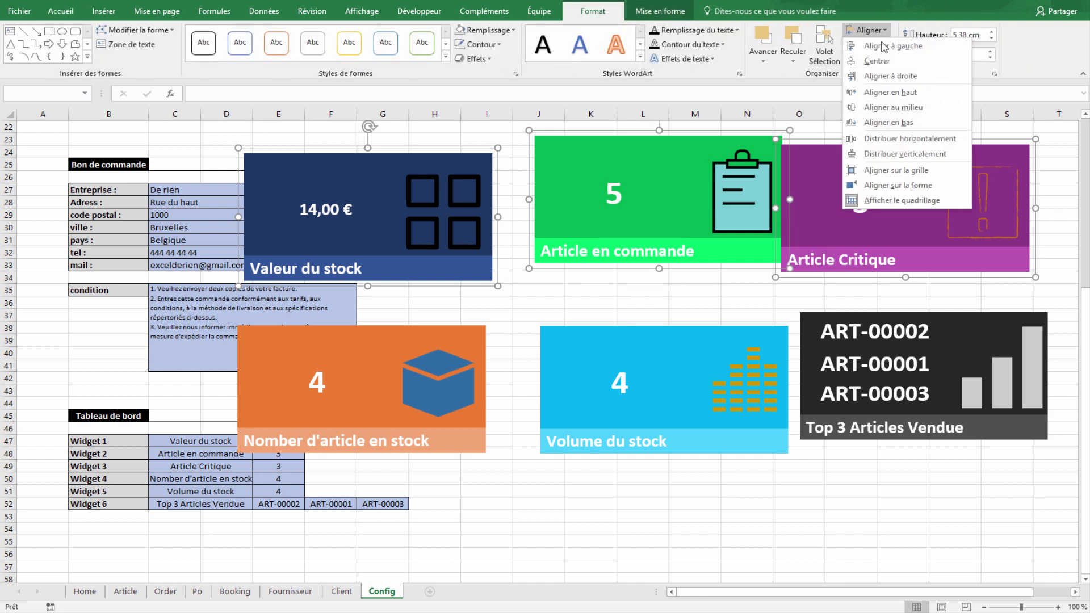
left_click(894, 108)
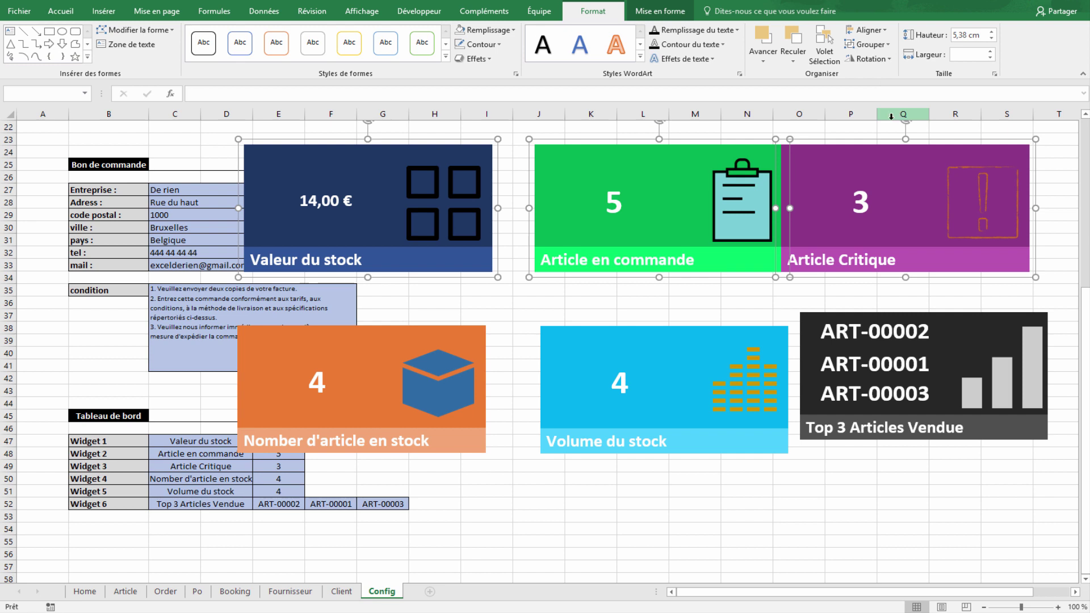
- Select only the Article en commande widget
left_click(637, 218, "ctrl")
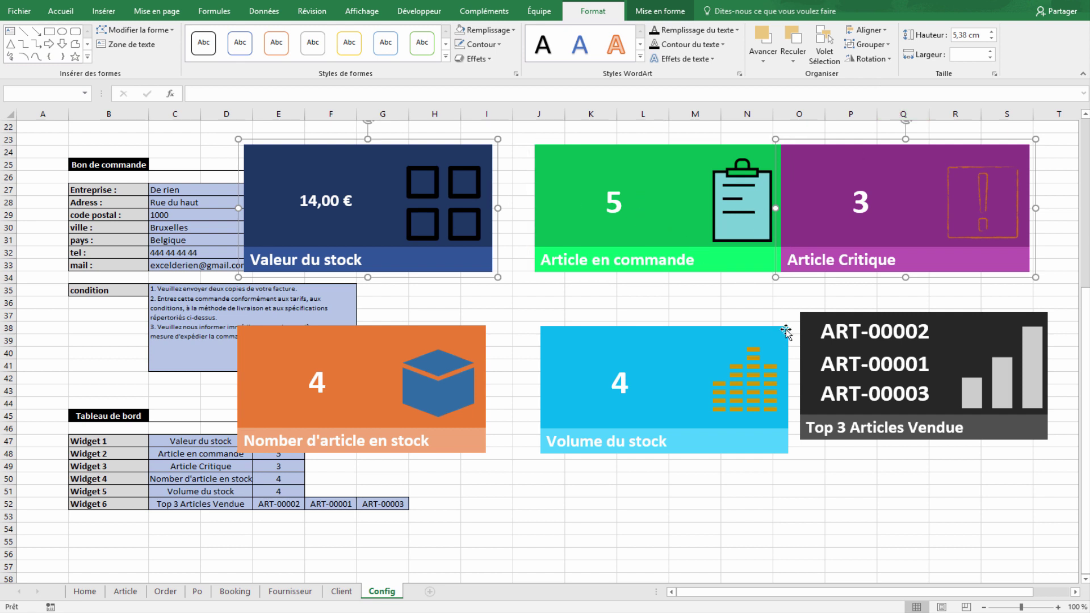
left_click(854, 220, "ctrl")
left_click(360, 221)
left_click(624, 222)
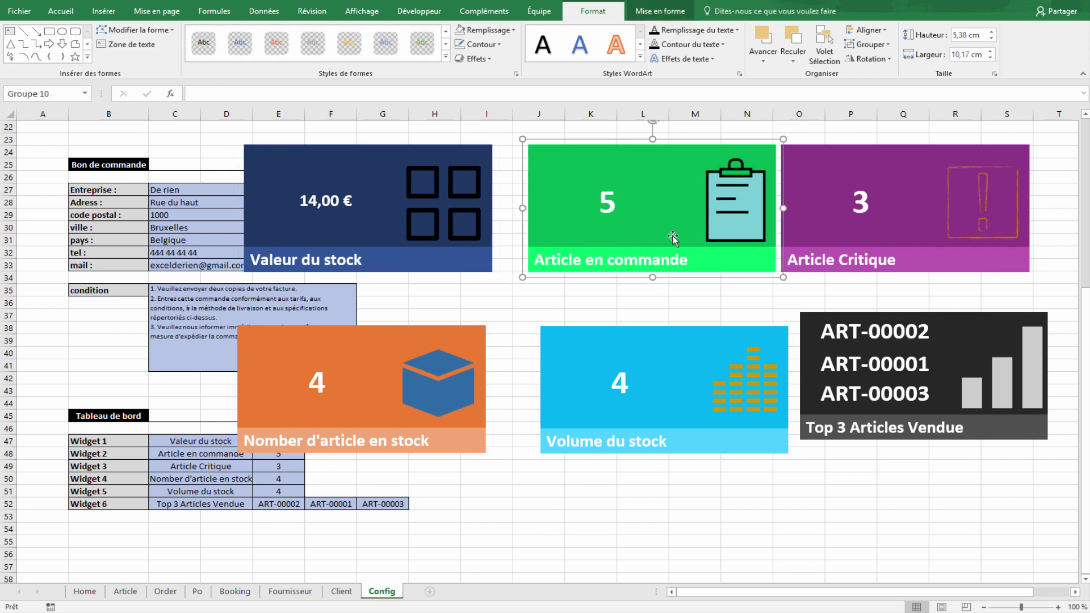
- Nudge the Article en commande and Article Critique widgets left to close the gaps
key("Left")
key("Left")
key("Left")
key("Left")
key("Left")
key("Left")
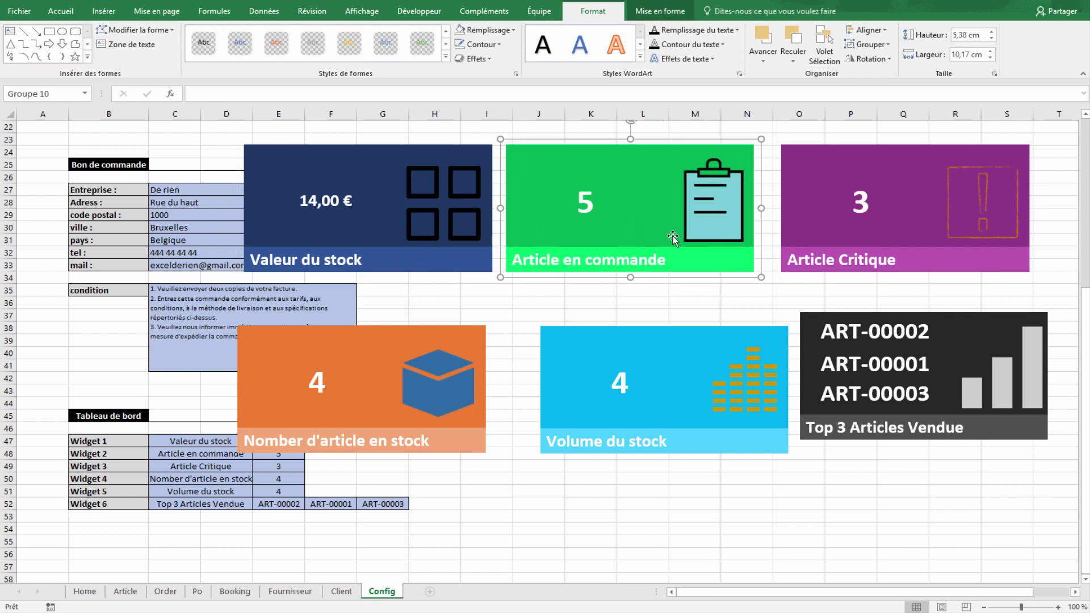
key("Left")
key("Left")
key("Left")
key("Left")
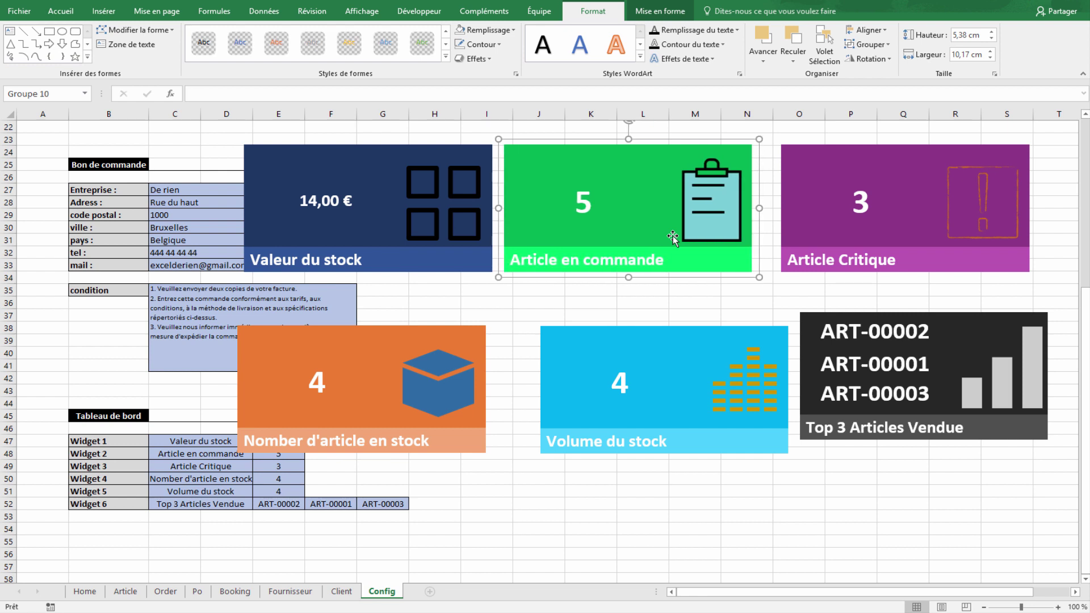
left_click(827, 226)
key("Left")
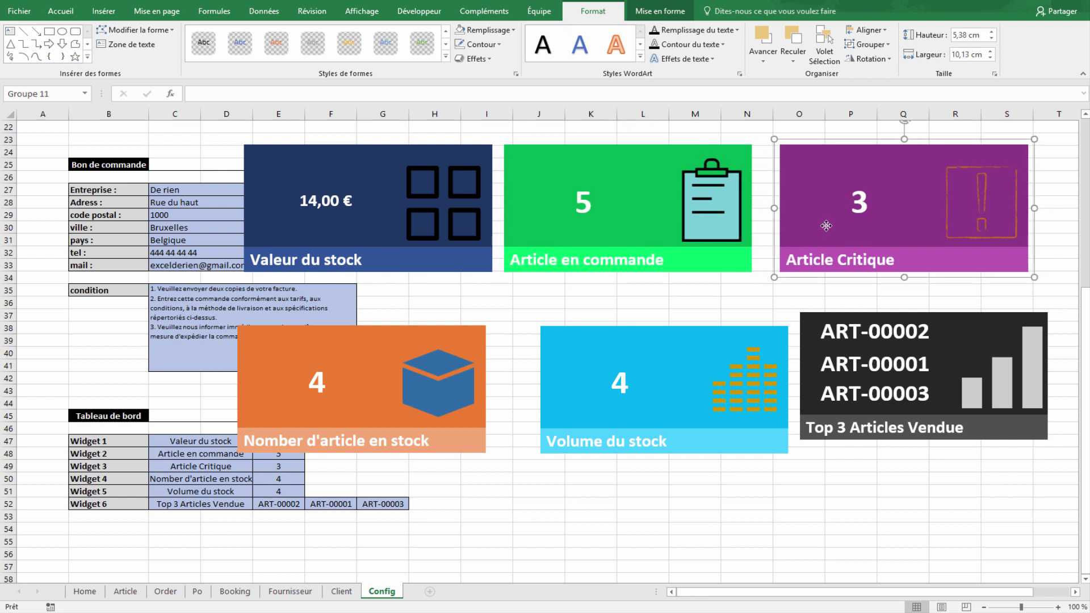
key("Left")
key("Left")
key("Left")
key("Left")
key("Left")
key("Left")
key("Left")
key("Left")
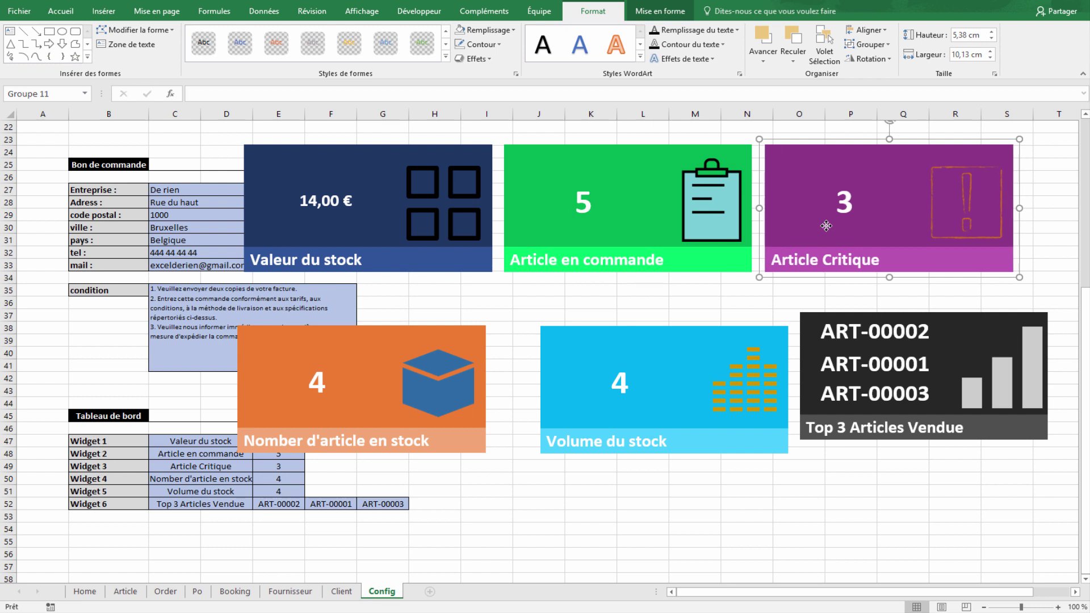
key("Left")
key("Left")
key("Left")
key("Left")
key("Left")
key("Left")
key("Left")
key("Left")
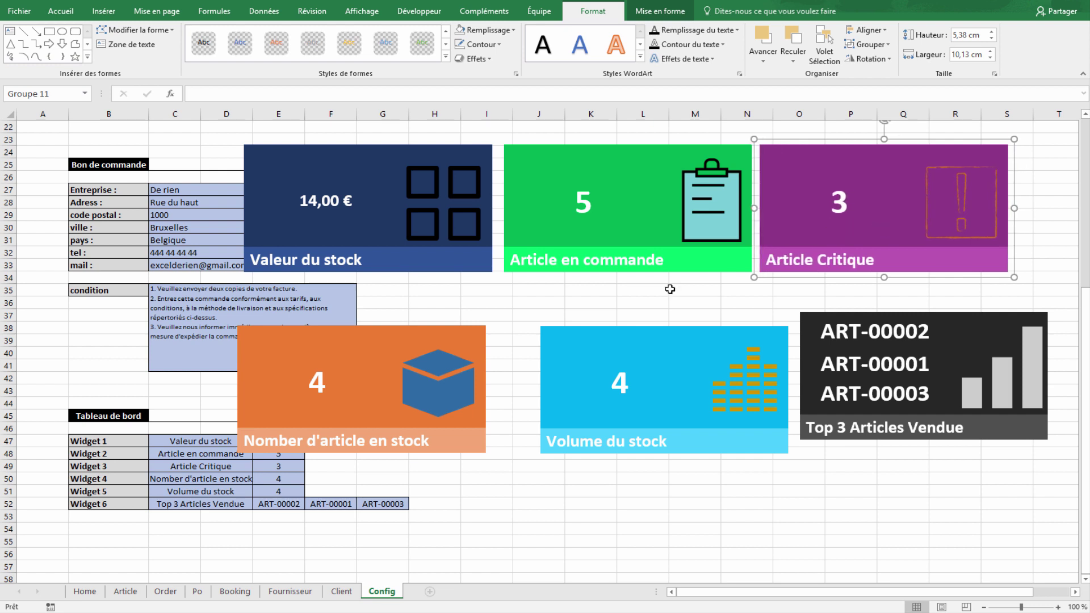
- Drag Nomber d'article en stock, Volume du stock and Top 3 Articles Vendue up beneath the top row
left_click_drag(382, 351, 389, 304)
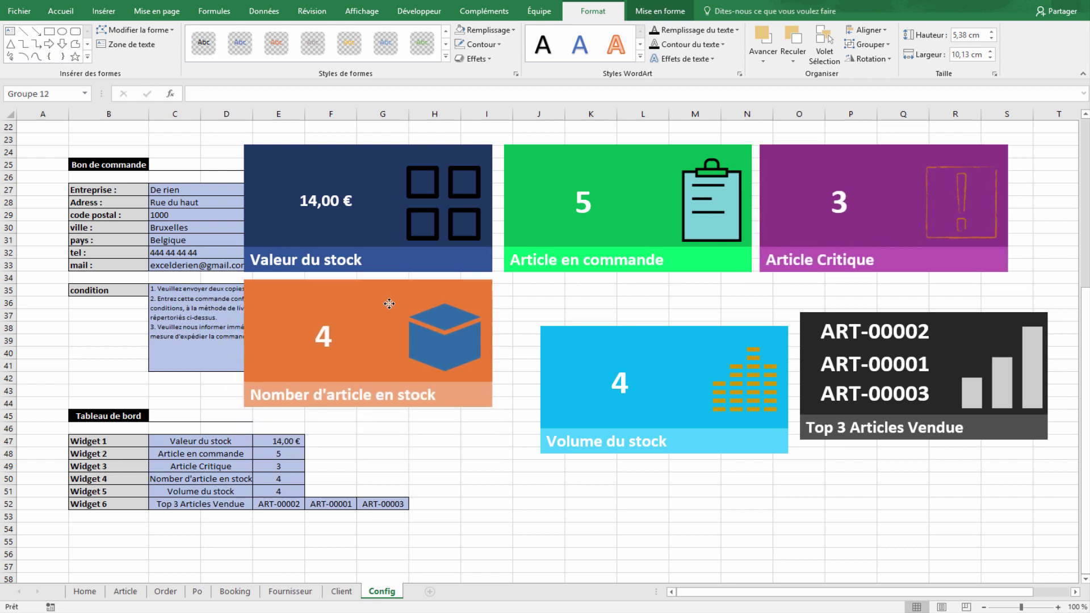
left_click_drag(577, 362, 538, 319)
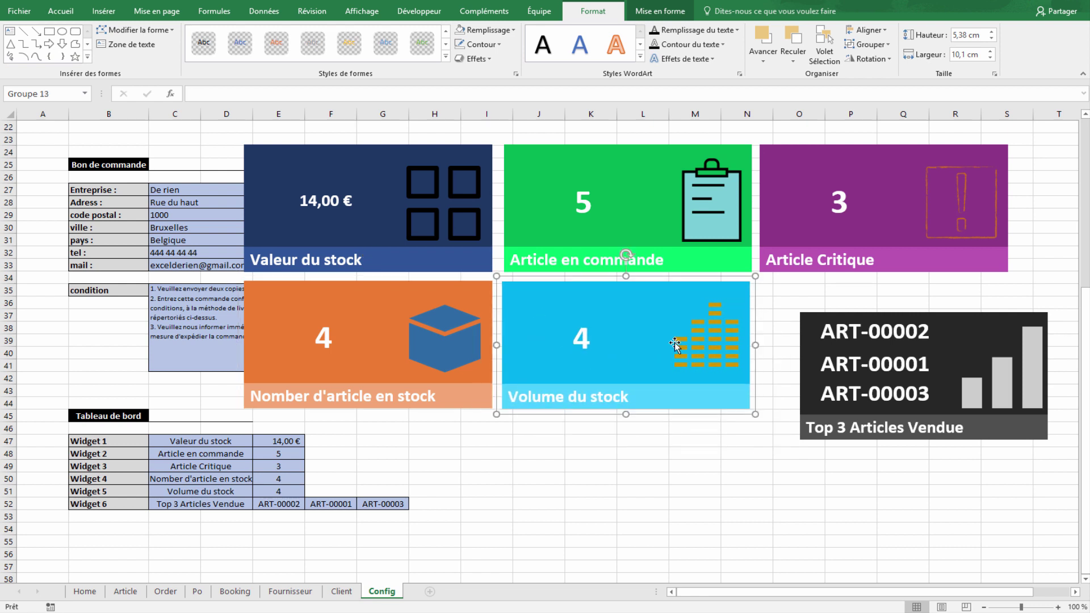
left_click_drag(975, 335, 936, 305)
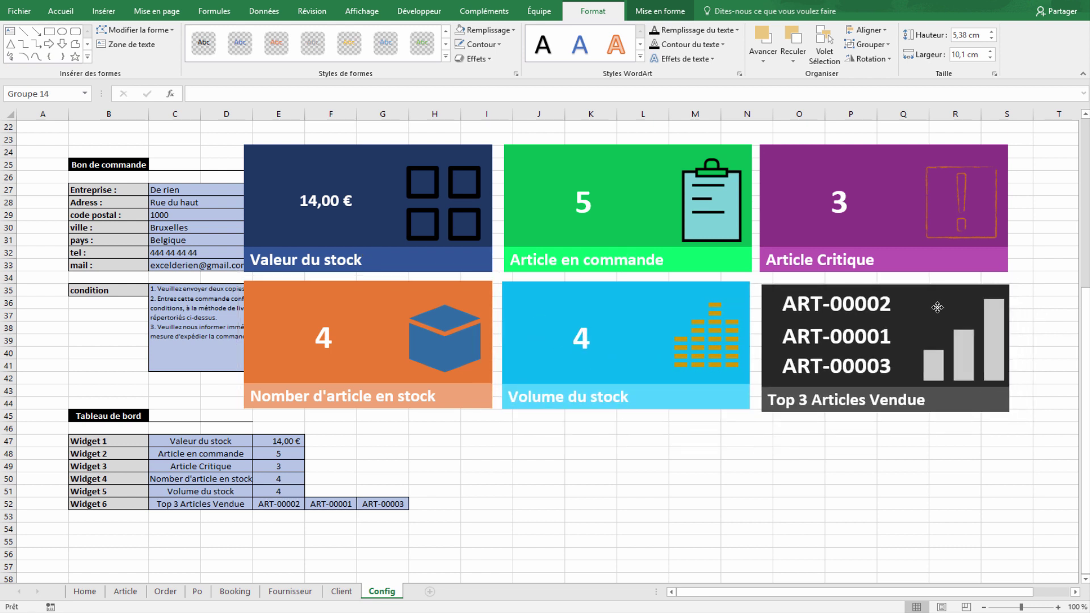
- Align the bottom-row widgets with each other
left_click(625, 323, "ctrl")
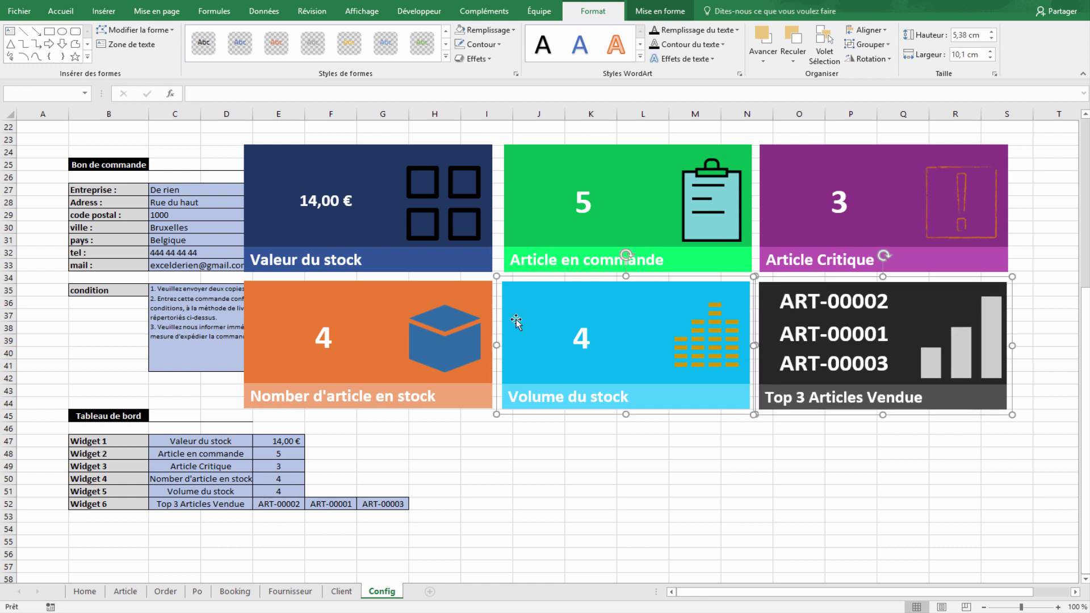
left_click(337, 296, "ctrl")
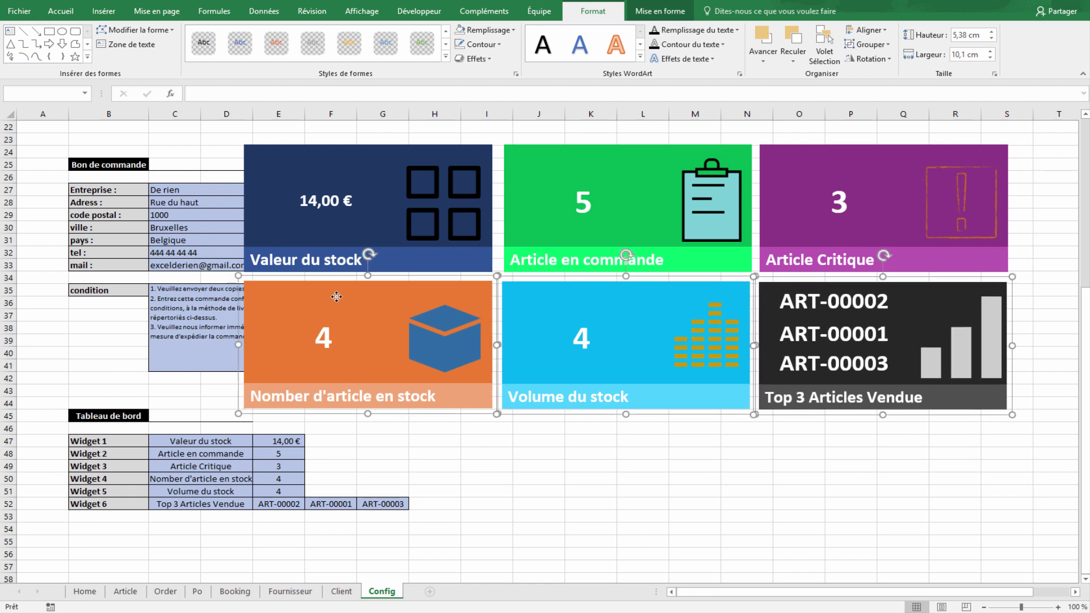
left_click(887, 39)
left_click(903, 107)
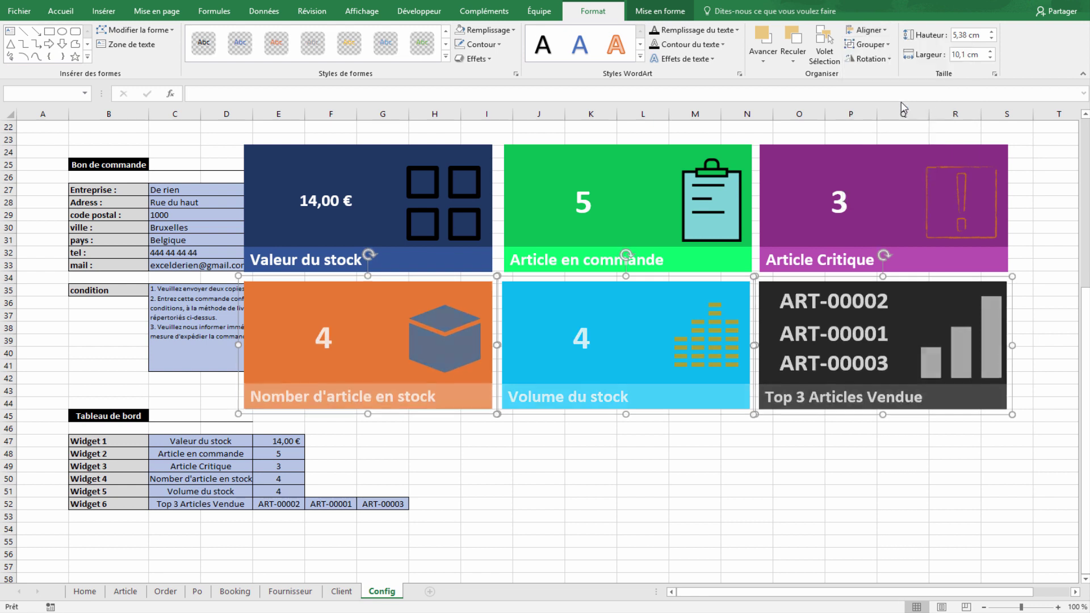
- Right-align Top 3 under Article Critique and Volume du stock under Article en commande
left_click(819, 501)
left_click(872, 196)
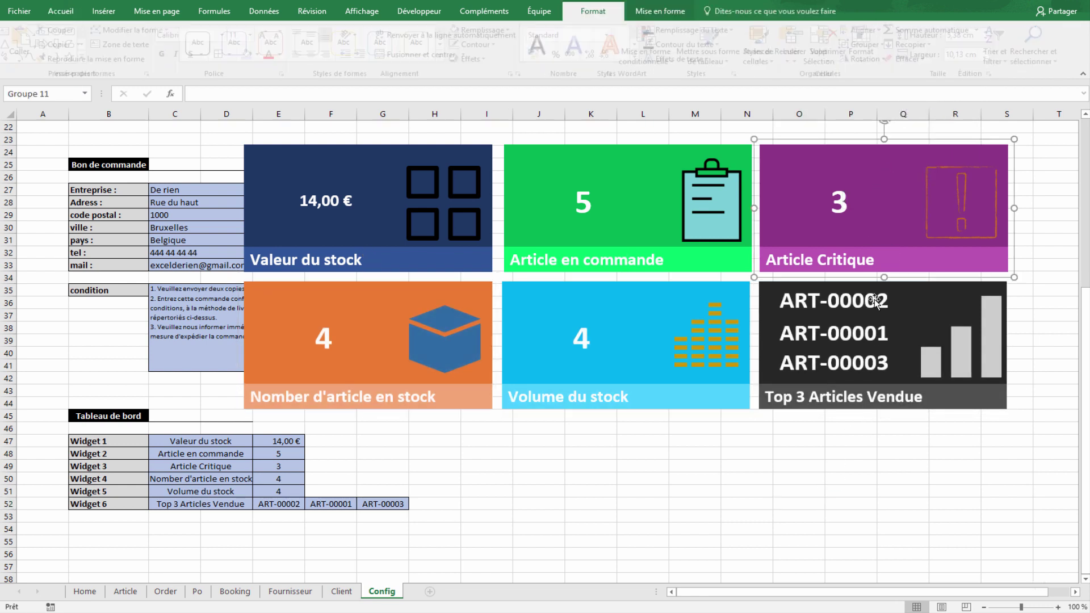
left_click(875, 301, "shift")
left_click(879, 37)
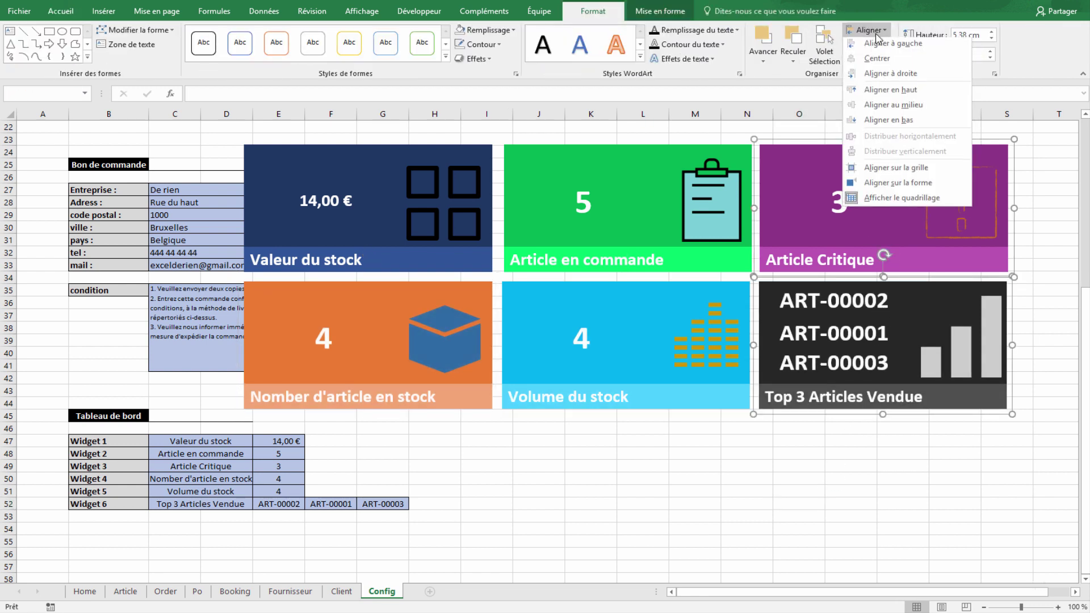
left_click(890, 74)
left_click(615, 273)
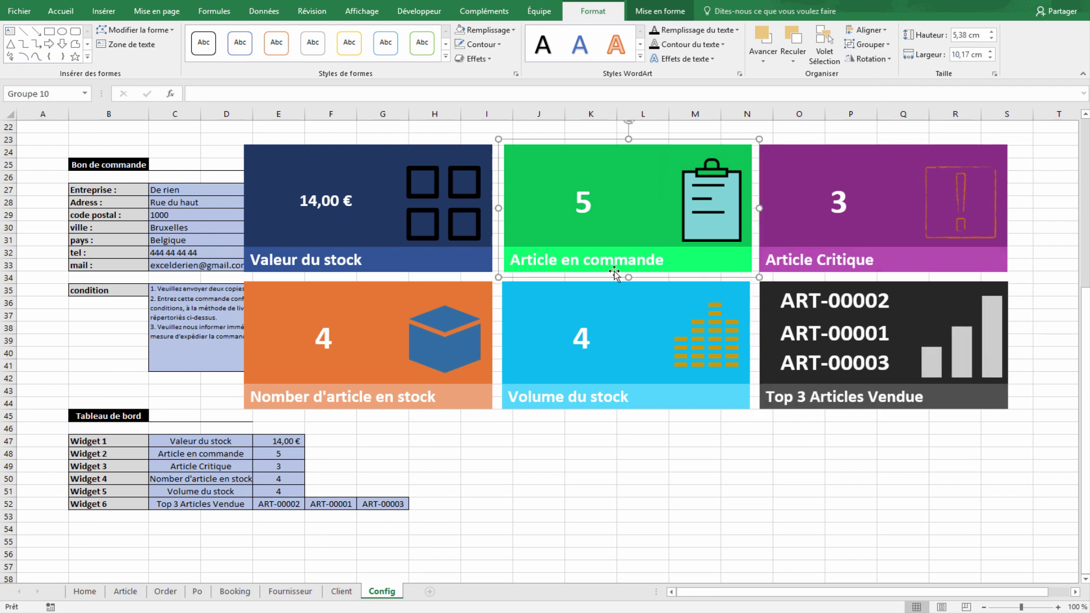
left_click(603, 316, "shift")
left_click(866, 30)
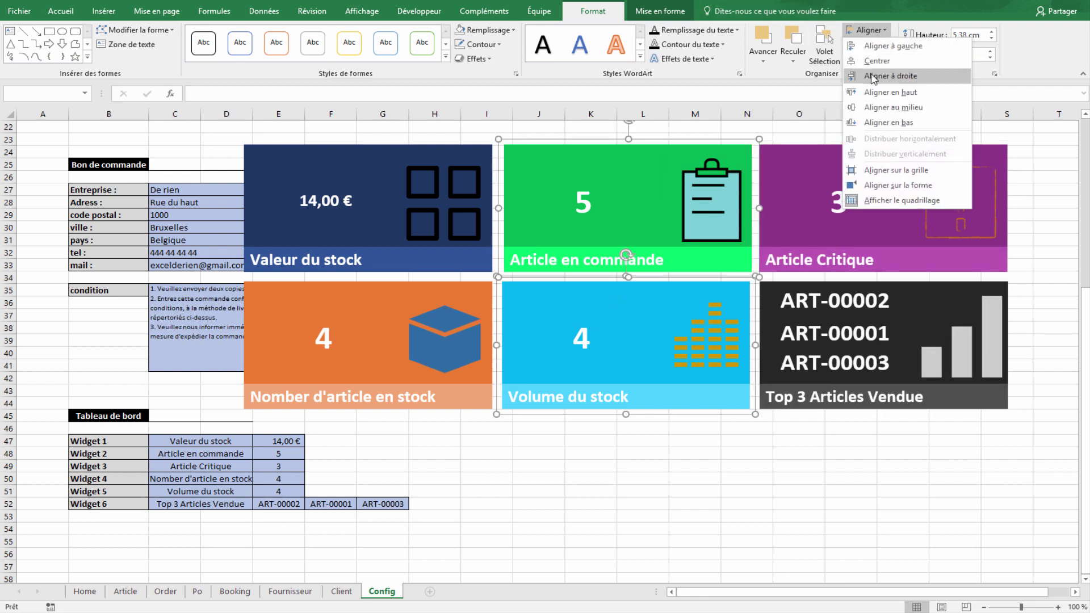
left_click(891, 76)
- Center-align Valeur du stock and Nomber d'article en stock in the left column
left_click(387, 157)
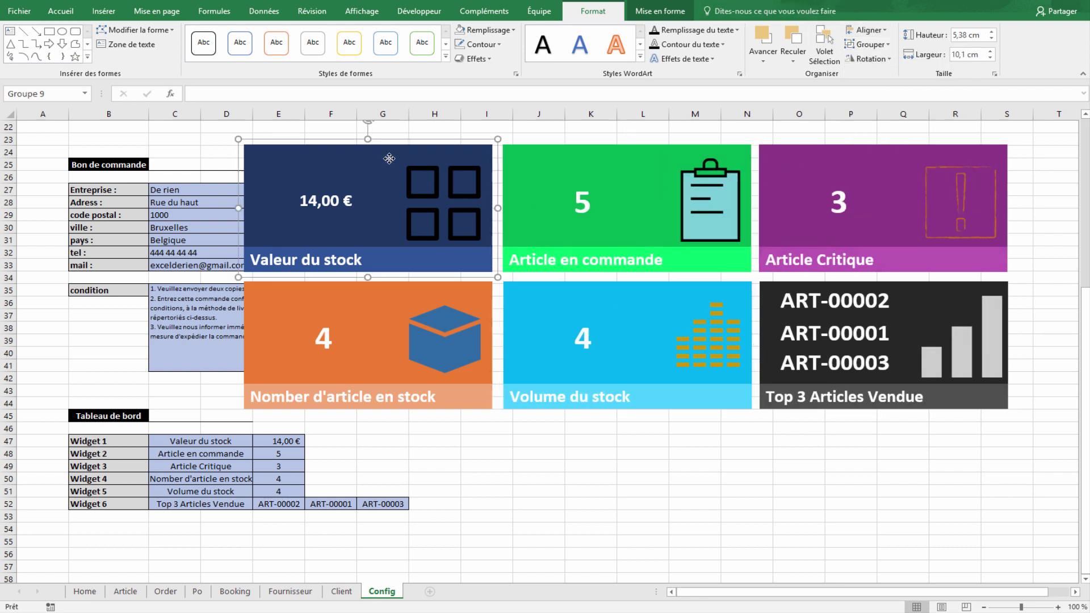
left_click(384, 301, "shift")
left_click(866, 30)
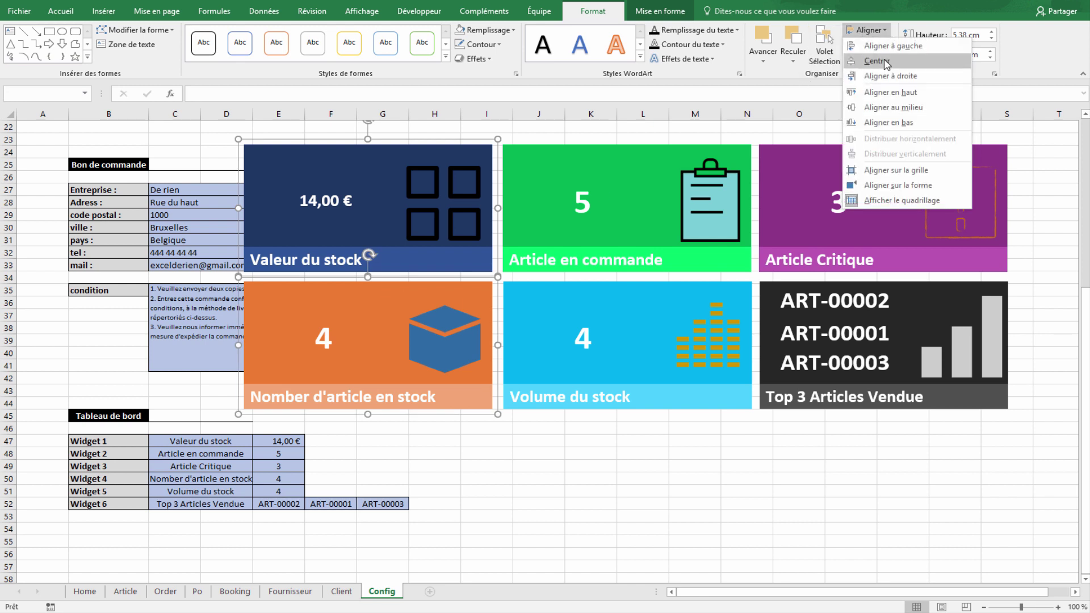
left_click(878, 61)
left_click(591, 453)
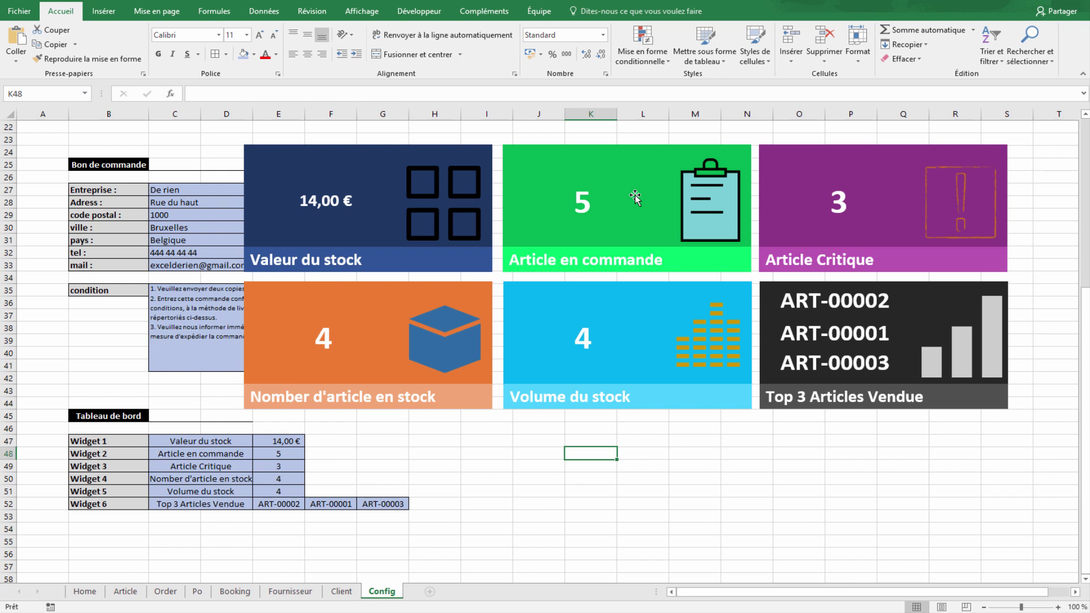
- Group all six widgets into one object and shift it slightly left and down
left_click(372, 163)
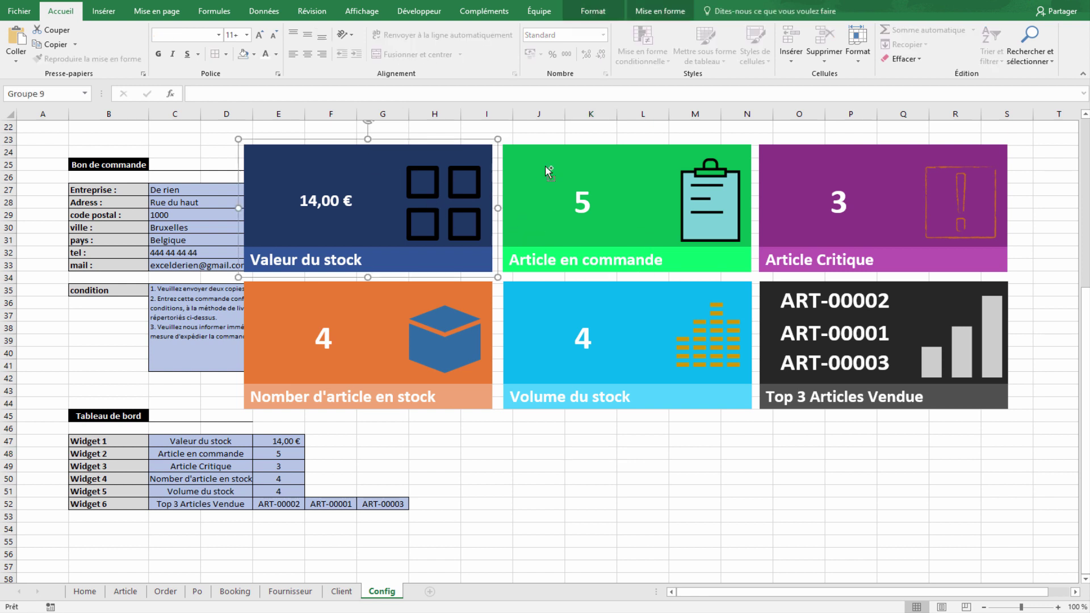
left_click(548, 171, "ctrl")
left_click(833, 160, "ctrl")
left_click(943, 313, "ctrl")
left_click(656, 315, "ctrl")
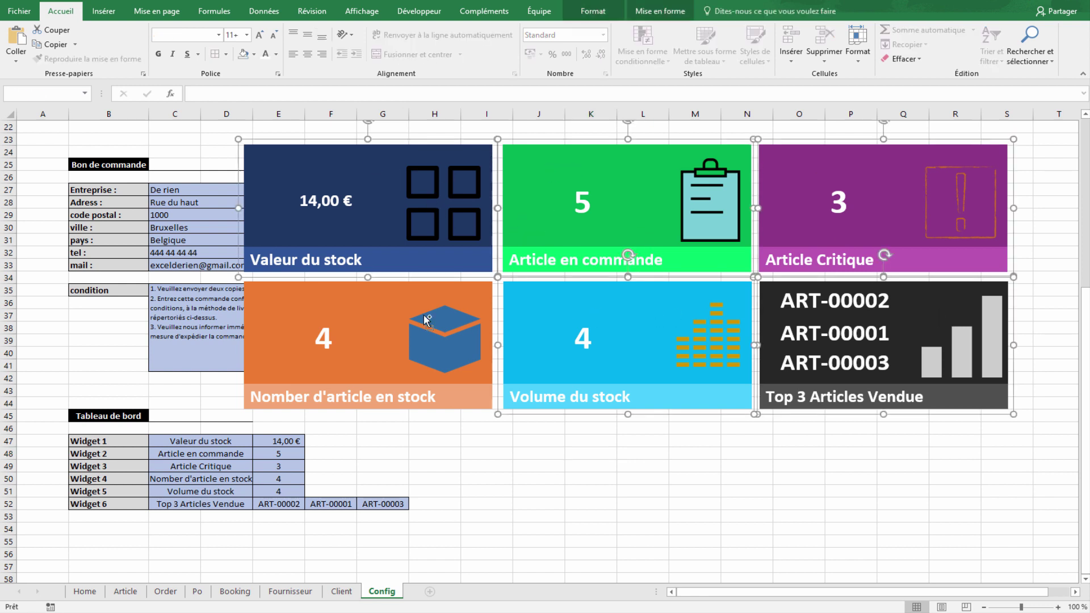
left_click(427, 319, "ctrl")
right_click(401, 314)
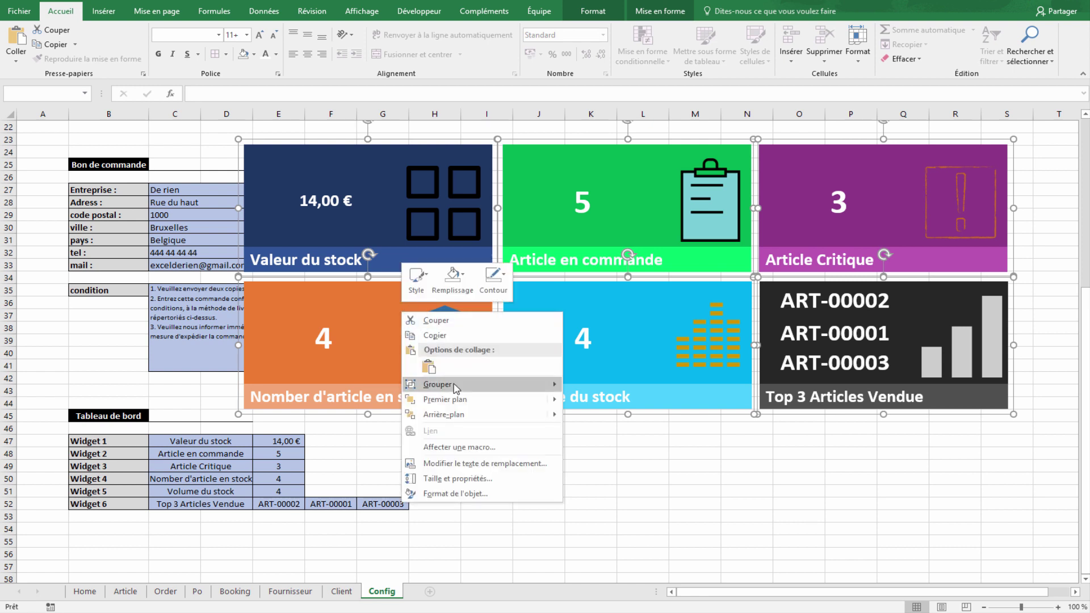
left_click(588, 395)
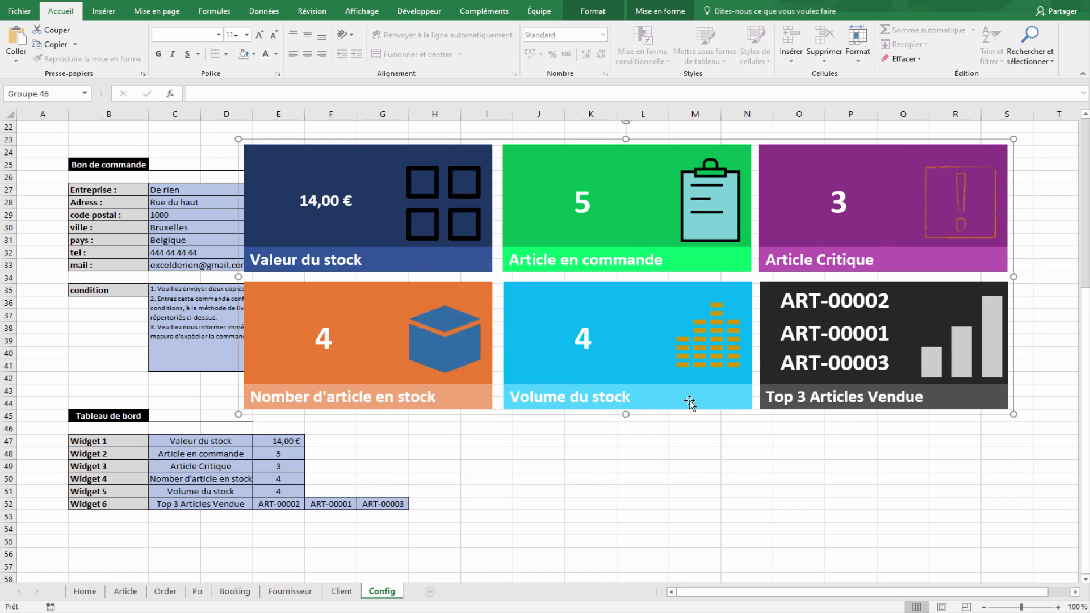
left_click_drag(690, 402, 618, 426)
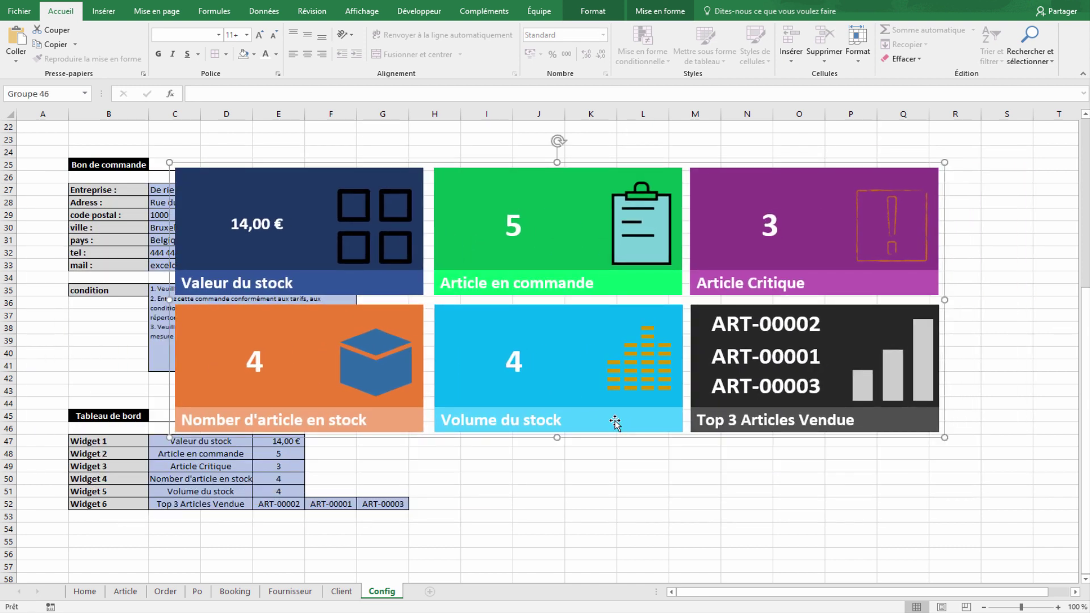
- Move the grouped dashboard from Config to the Home sheet, near row 5, column C
key("ctrl+x")
left_click(85, 592)
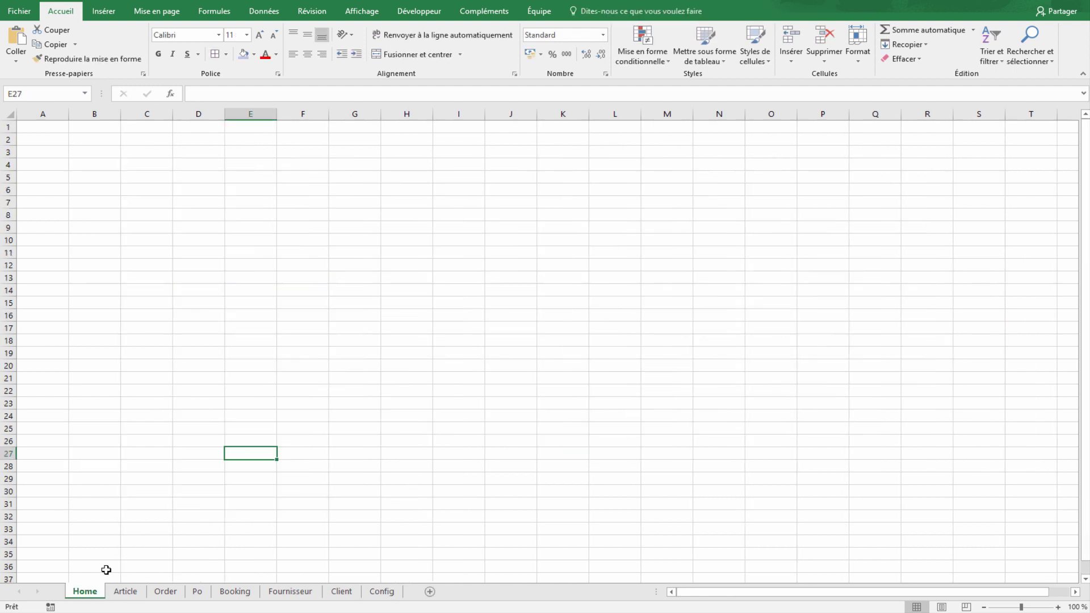
key("ctrl+v")
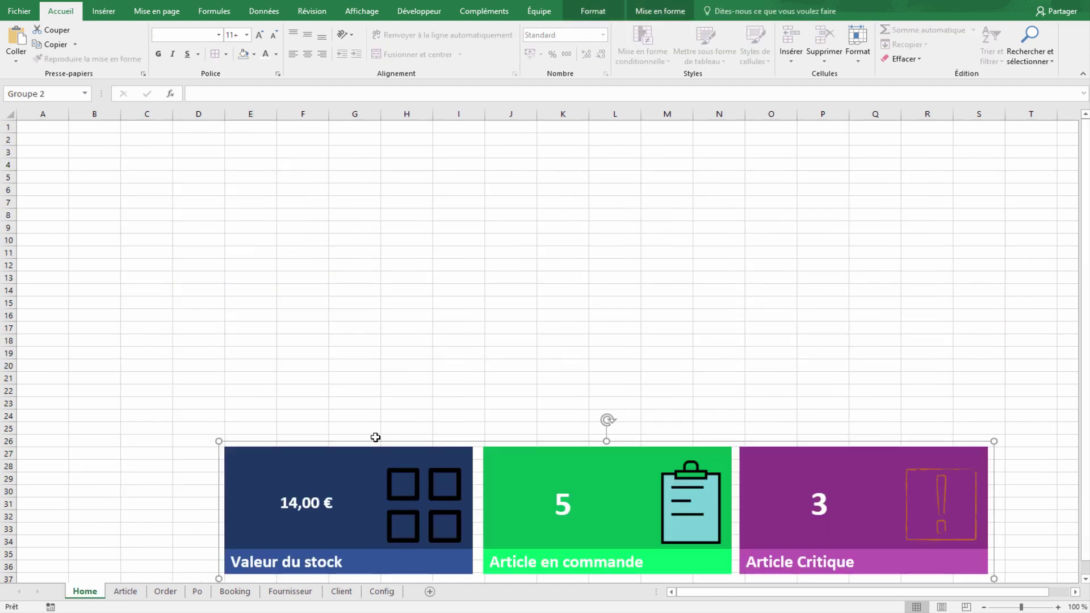
mouse_move(374, 436)
left_mouse_down()
mouse_move(344, 181)
mouse_move(268, 168)
left_mouse_up()
left_click(558, 490)
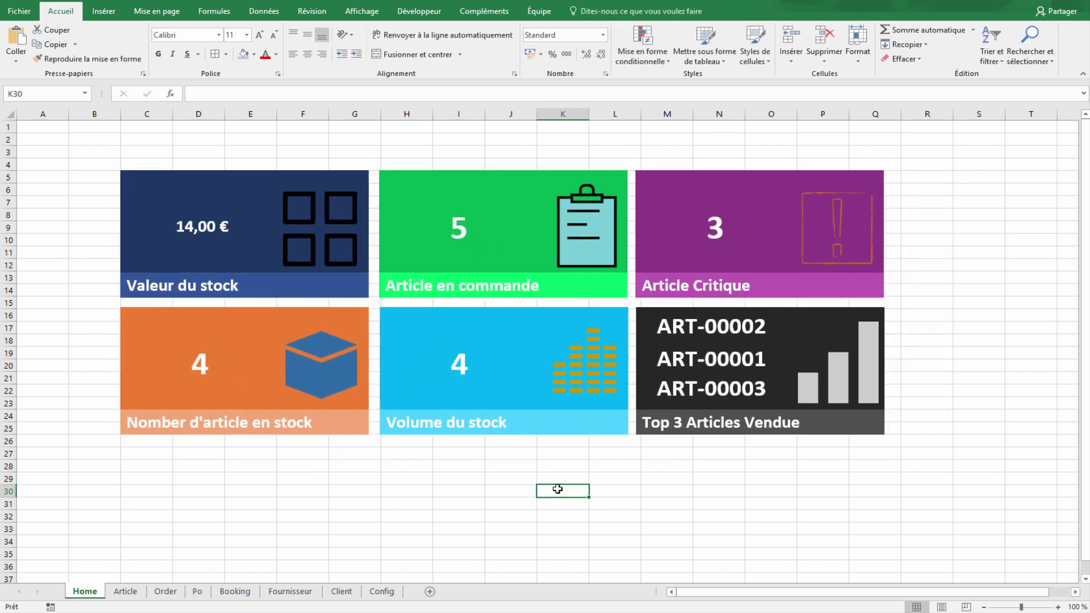